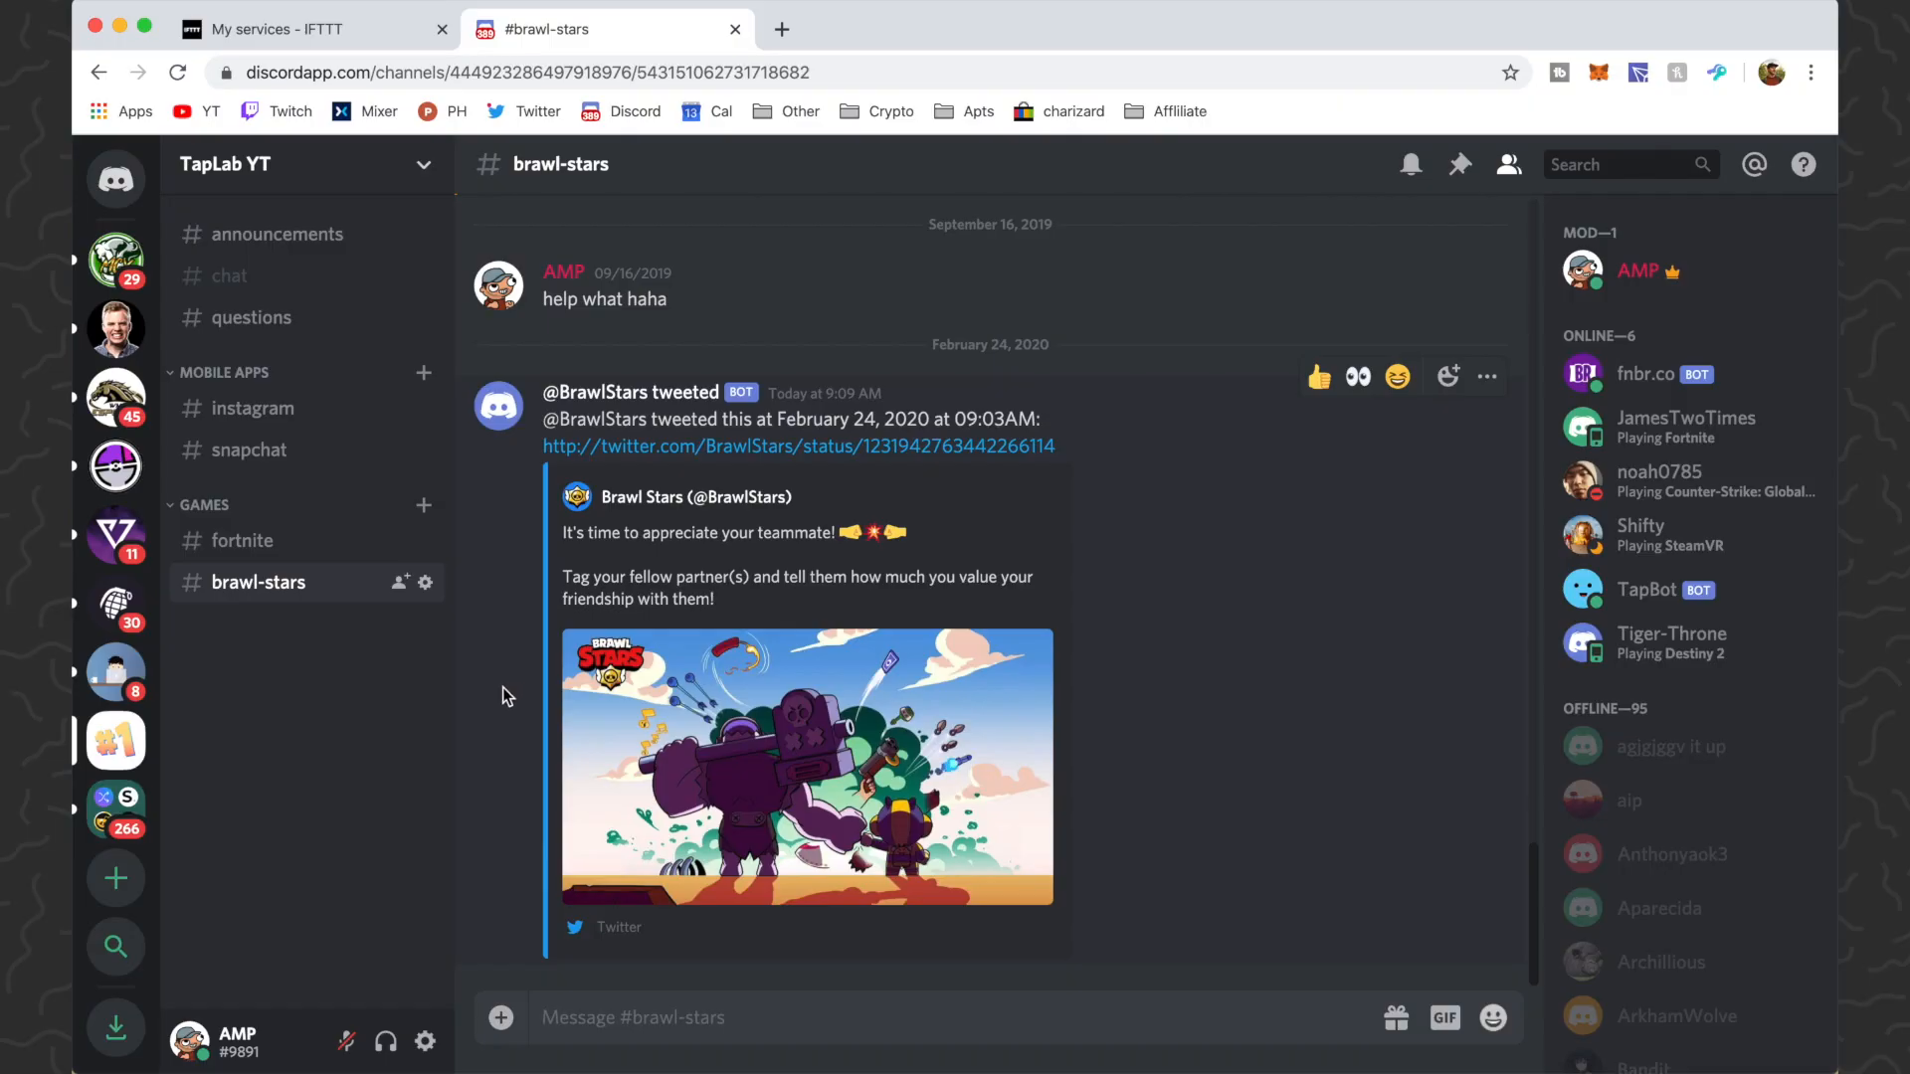
Browse the #questions, #brawl-stars and #fortnite channels' bot tweet posts, then switch to the IFTTT tab.
left_click(251, 317)
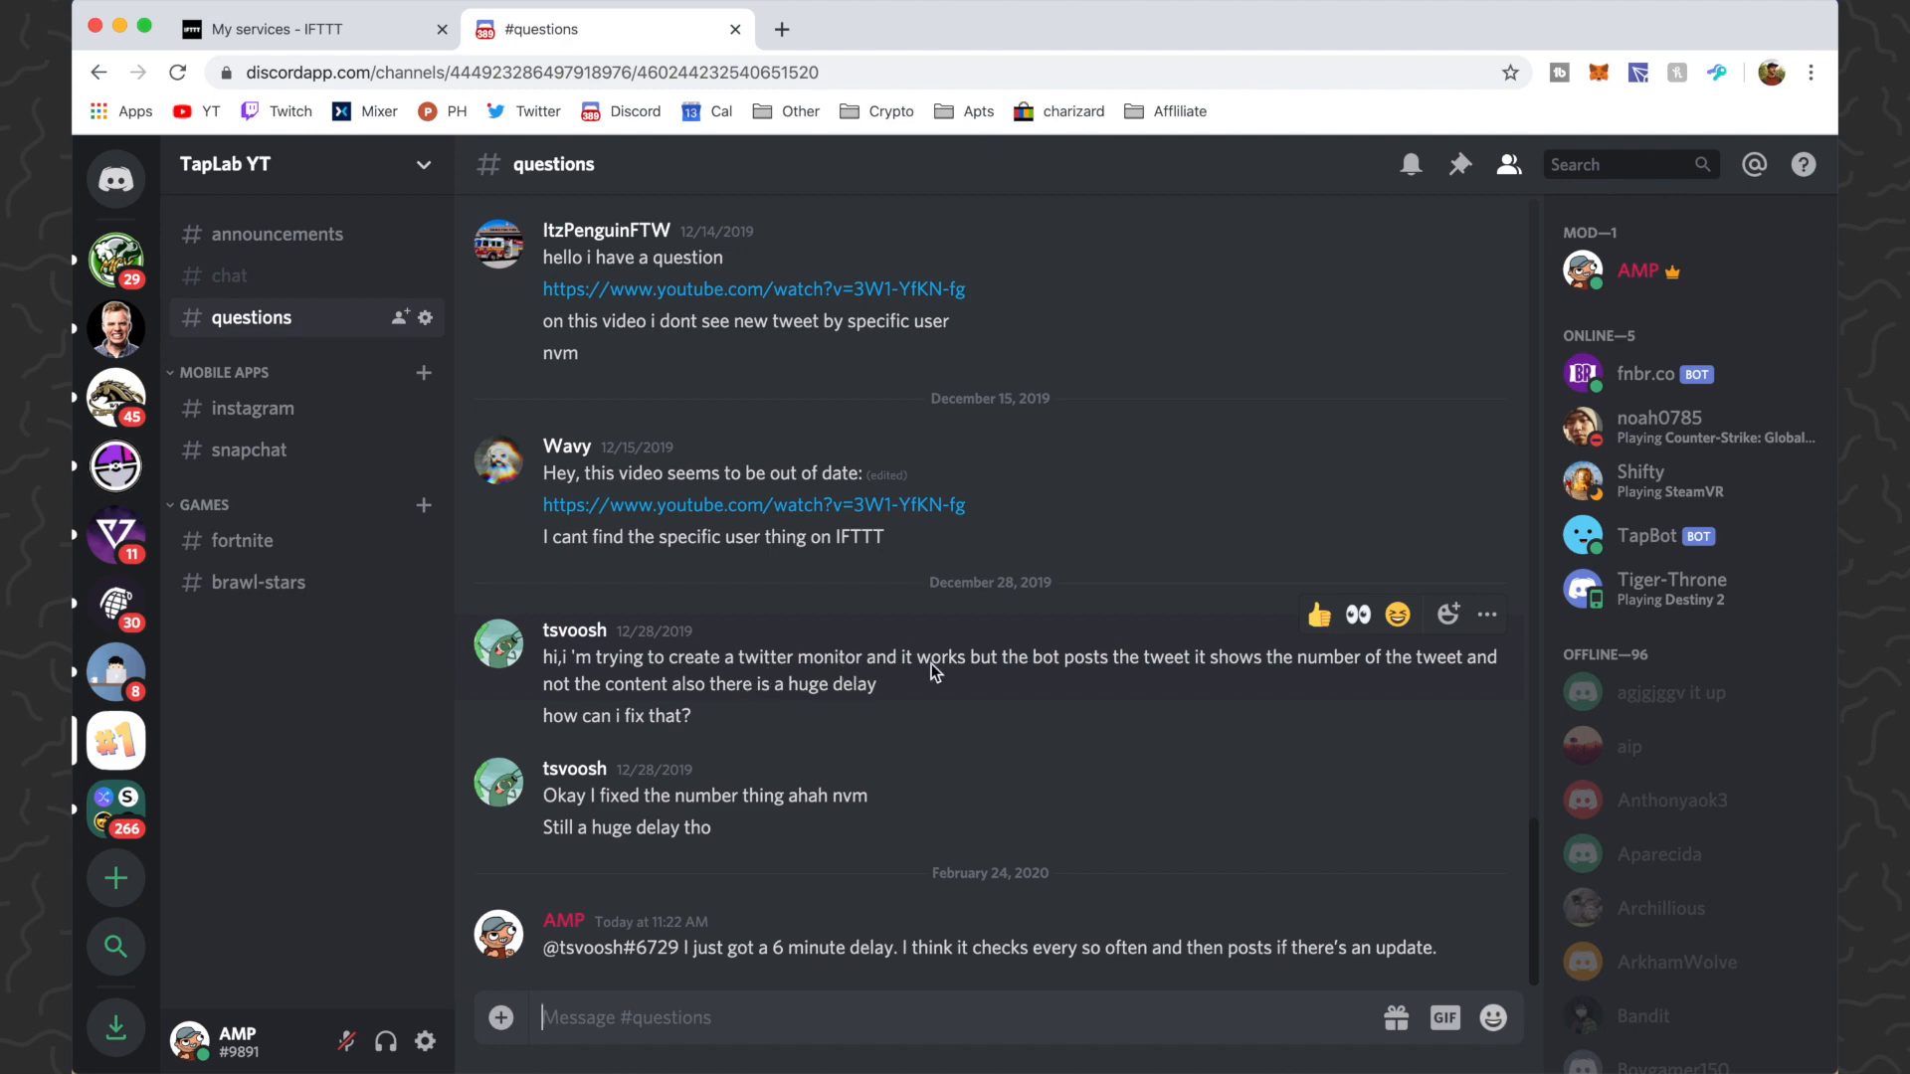
mouse_move(1084, 479)
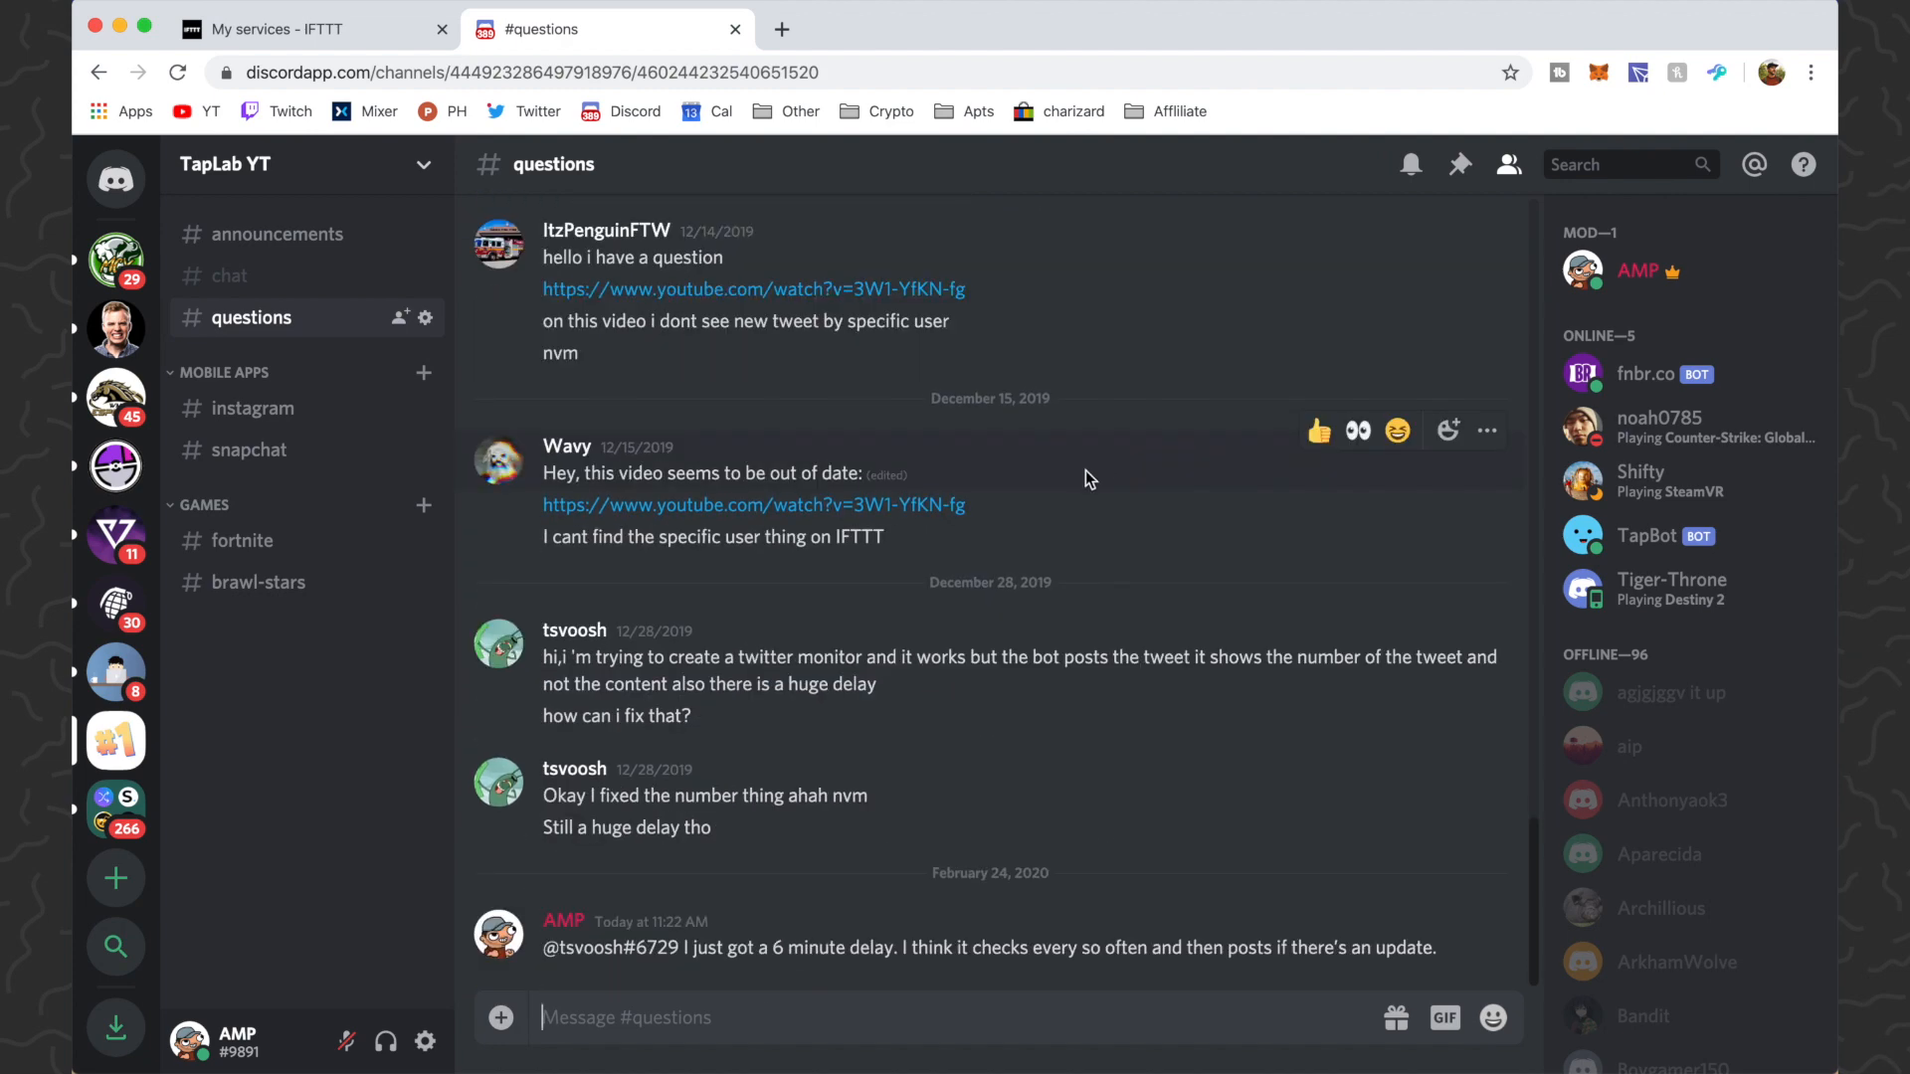
left_click(257, 582)
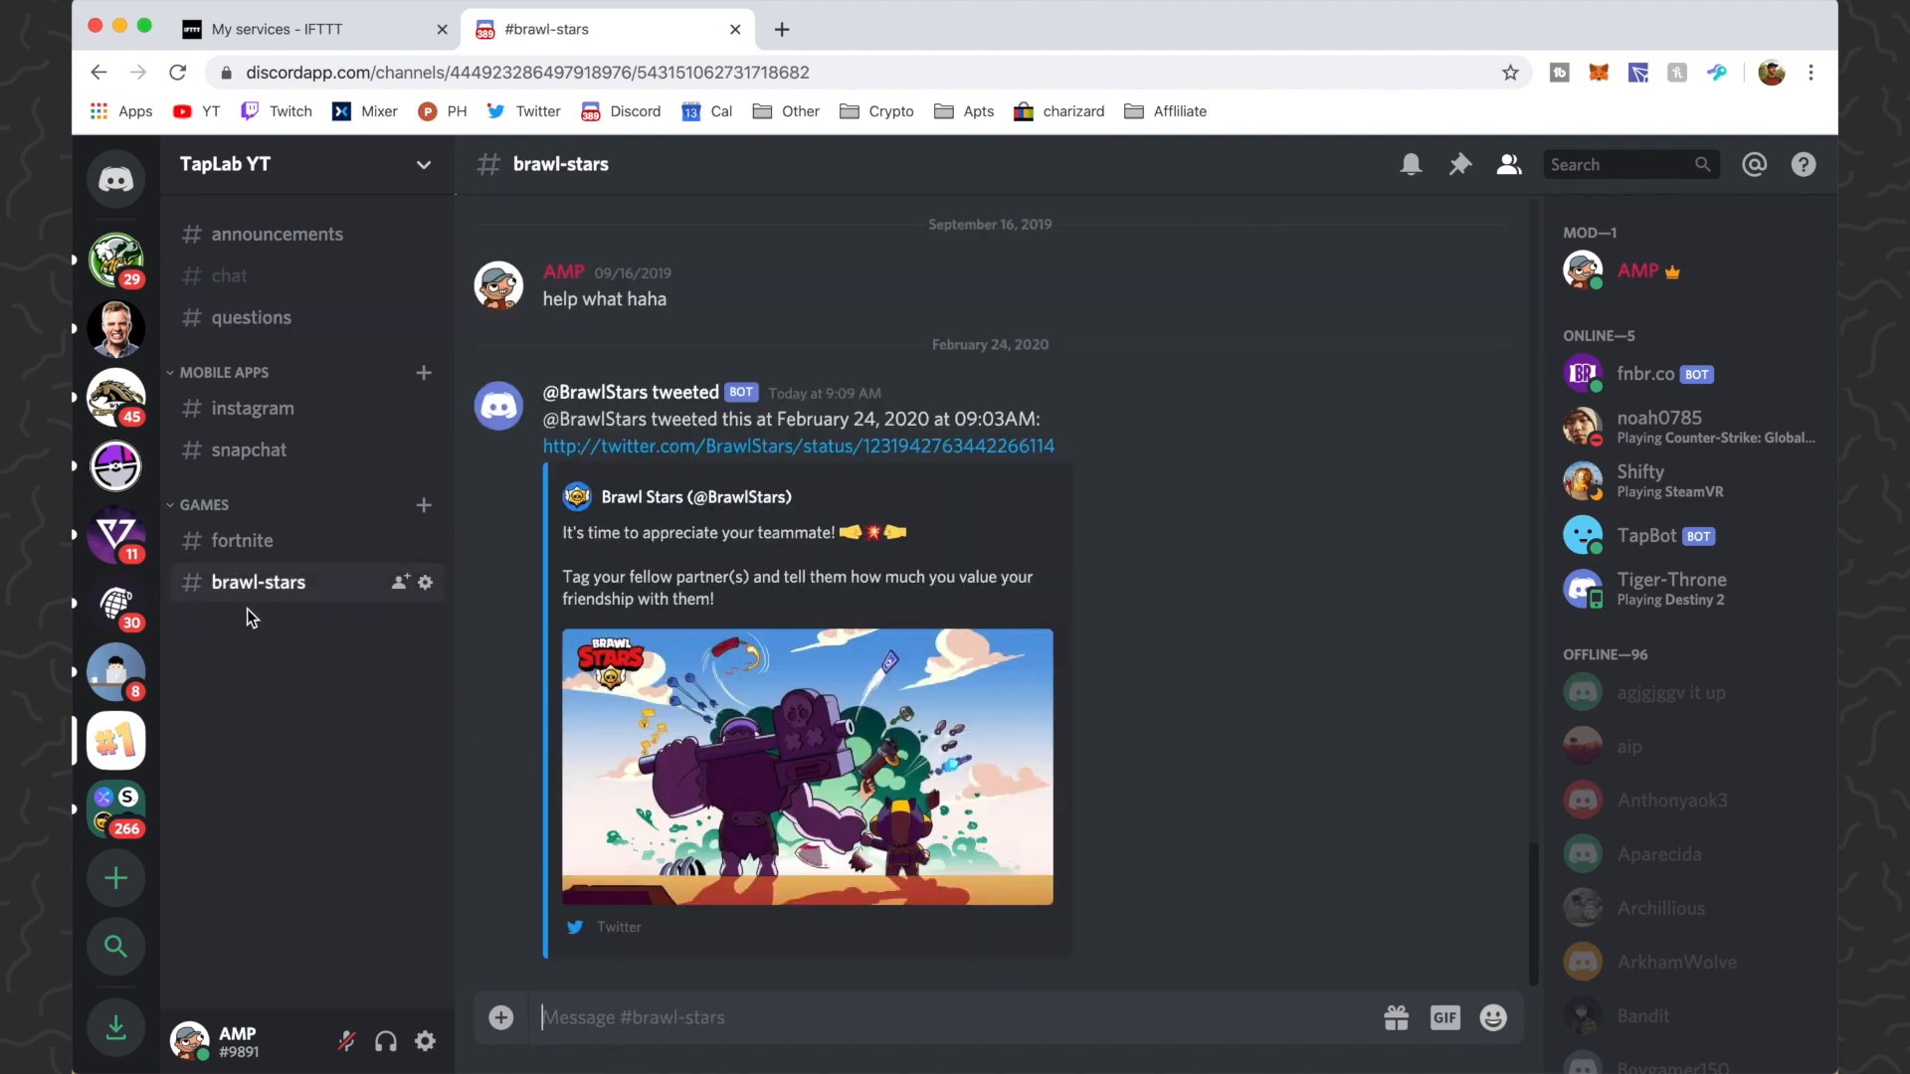
mouse_move(806, 590)
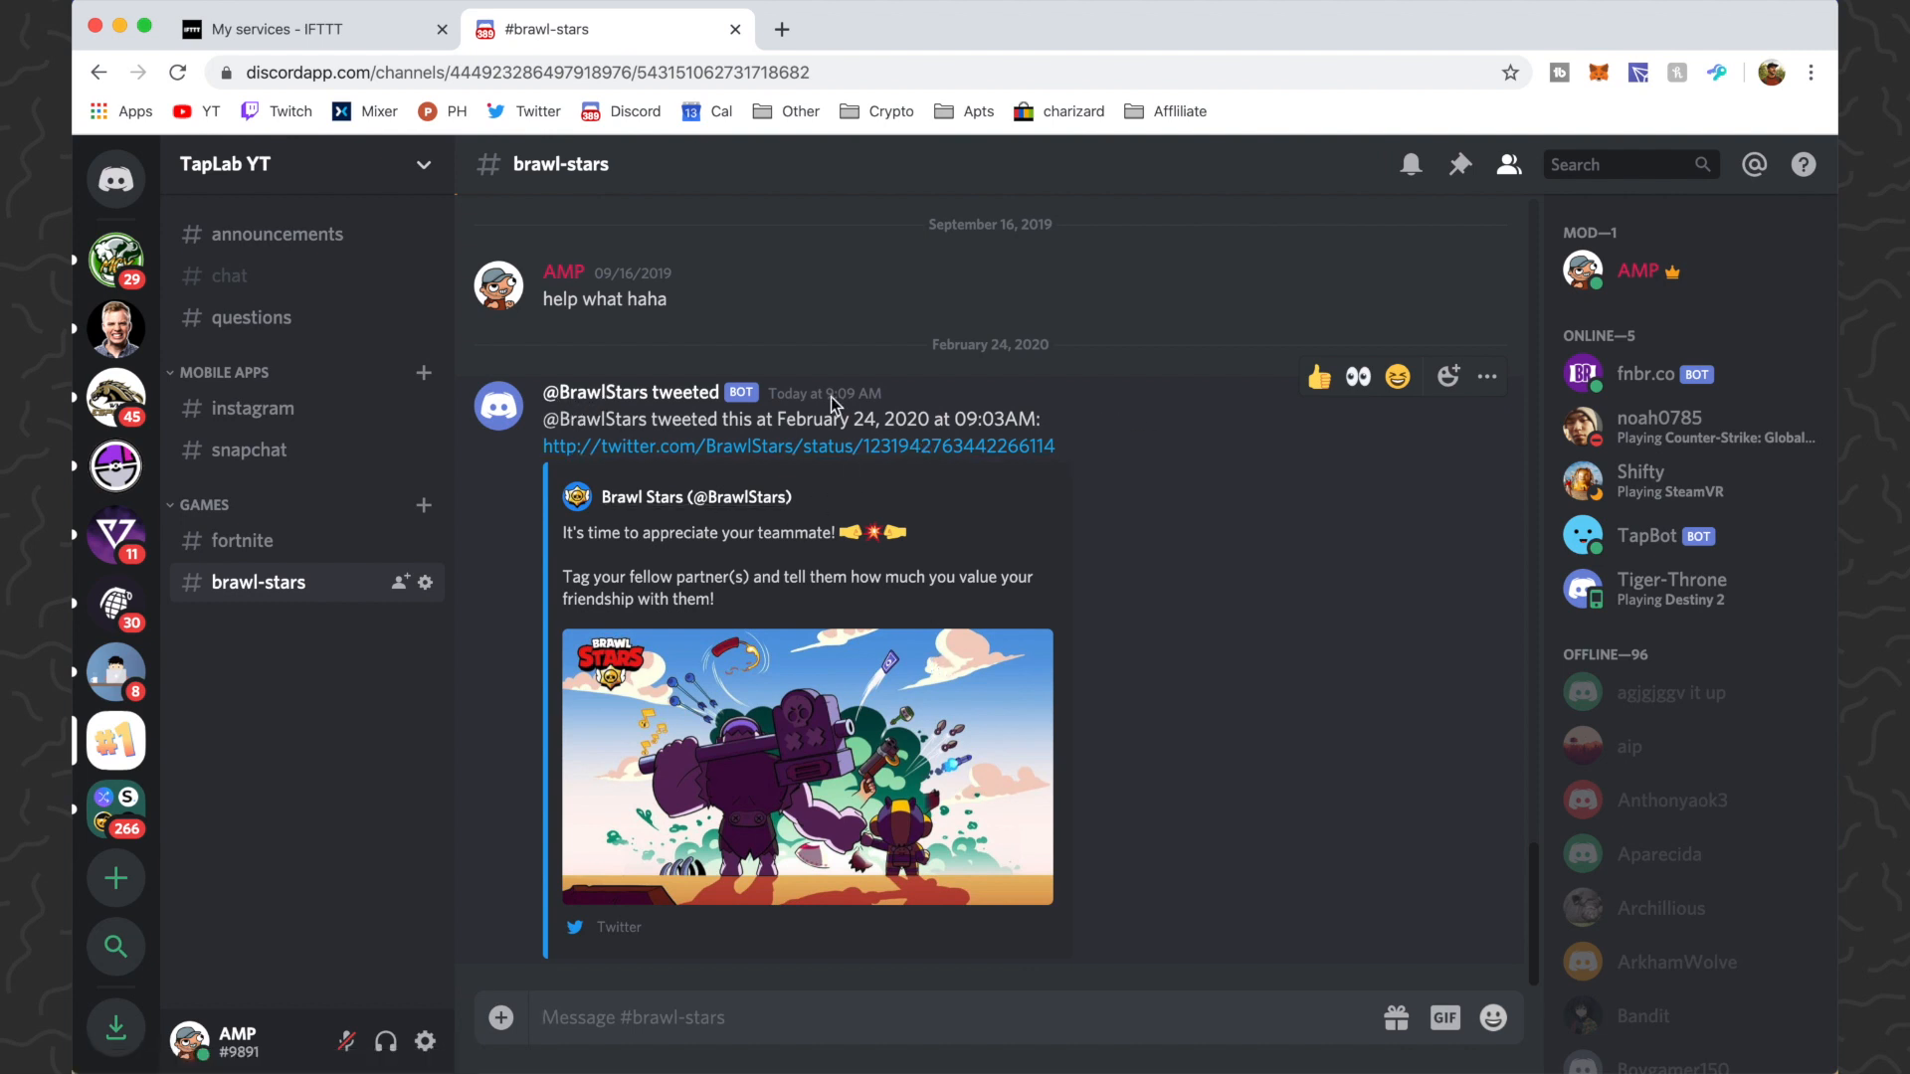
mouse_move(806, 702)
left_click(242, 540)
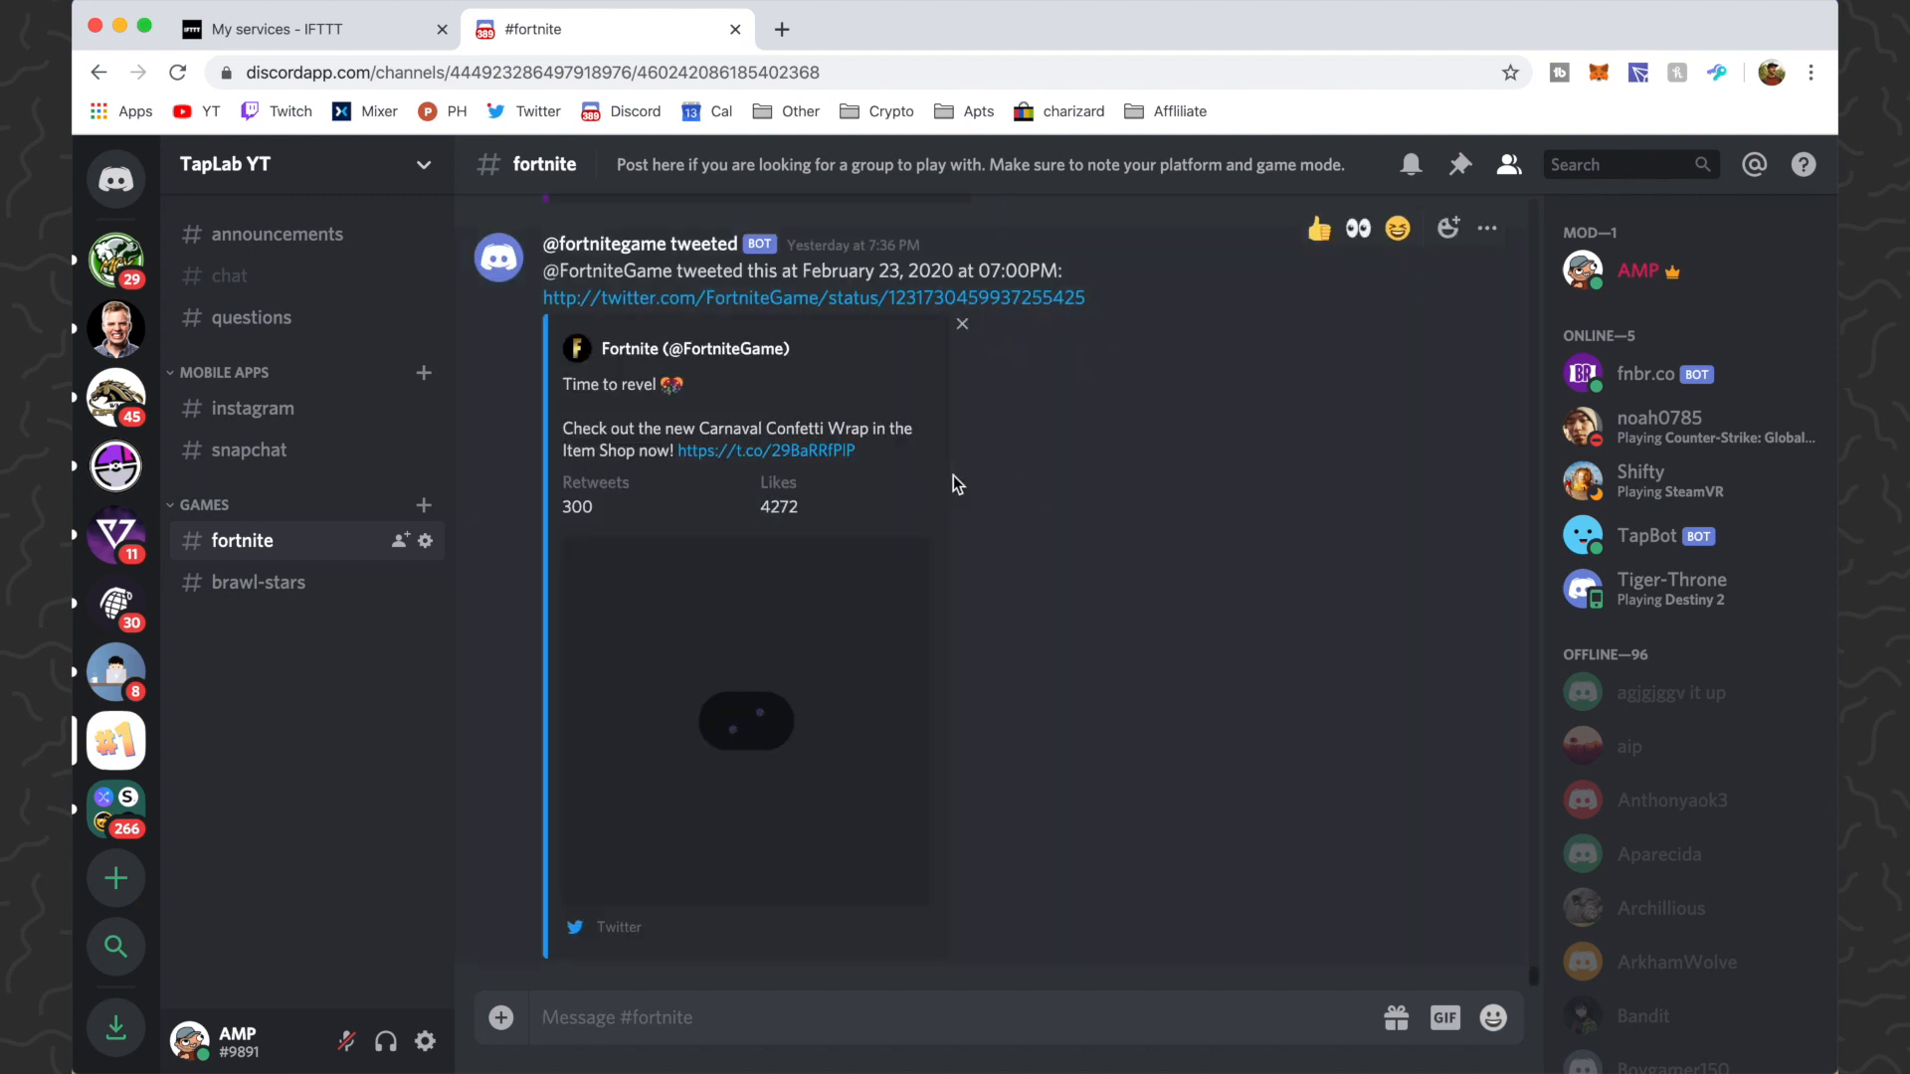
mouse_move(754, 388)
key("alt+Down")
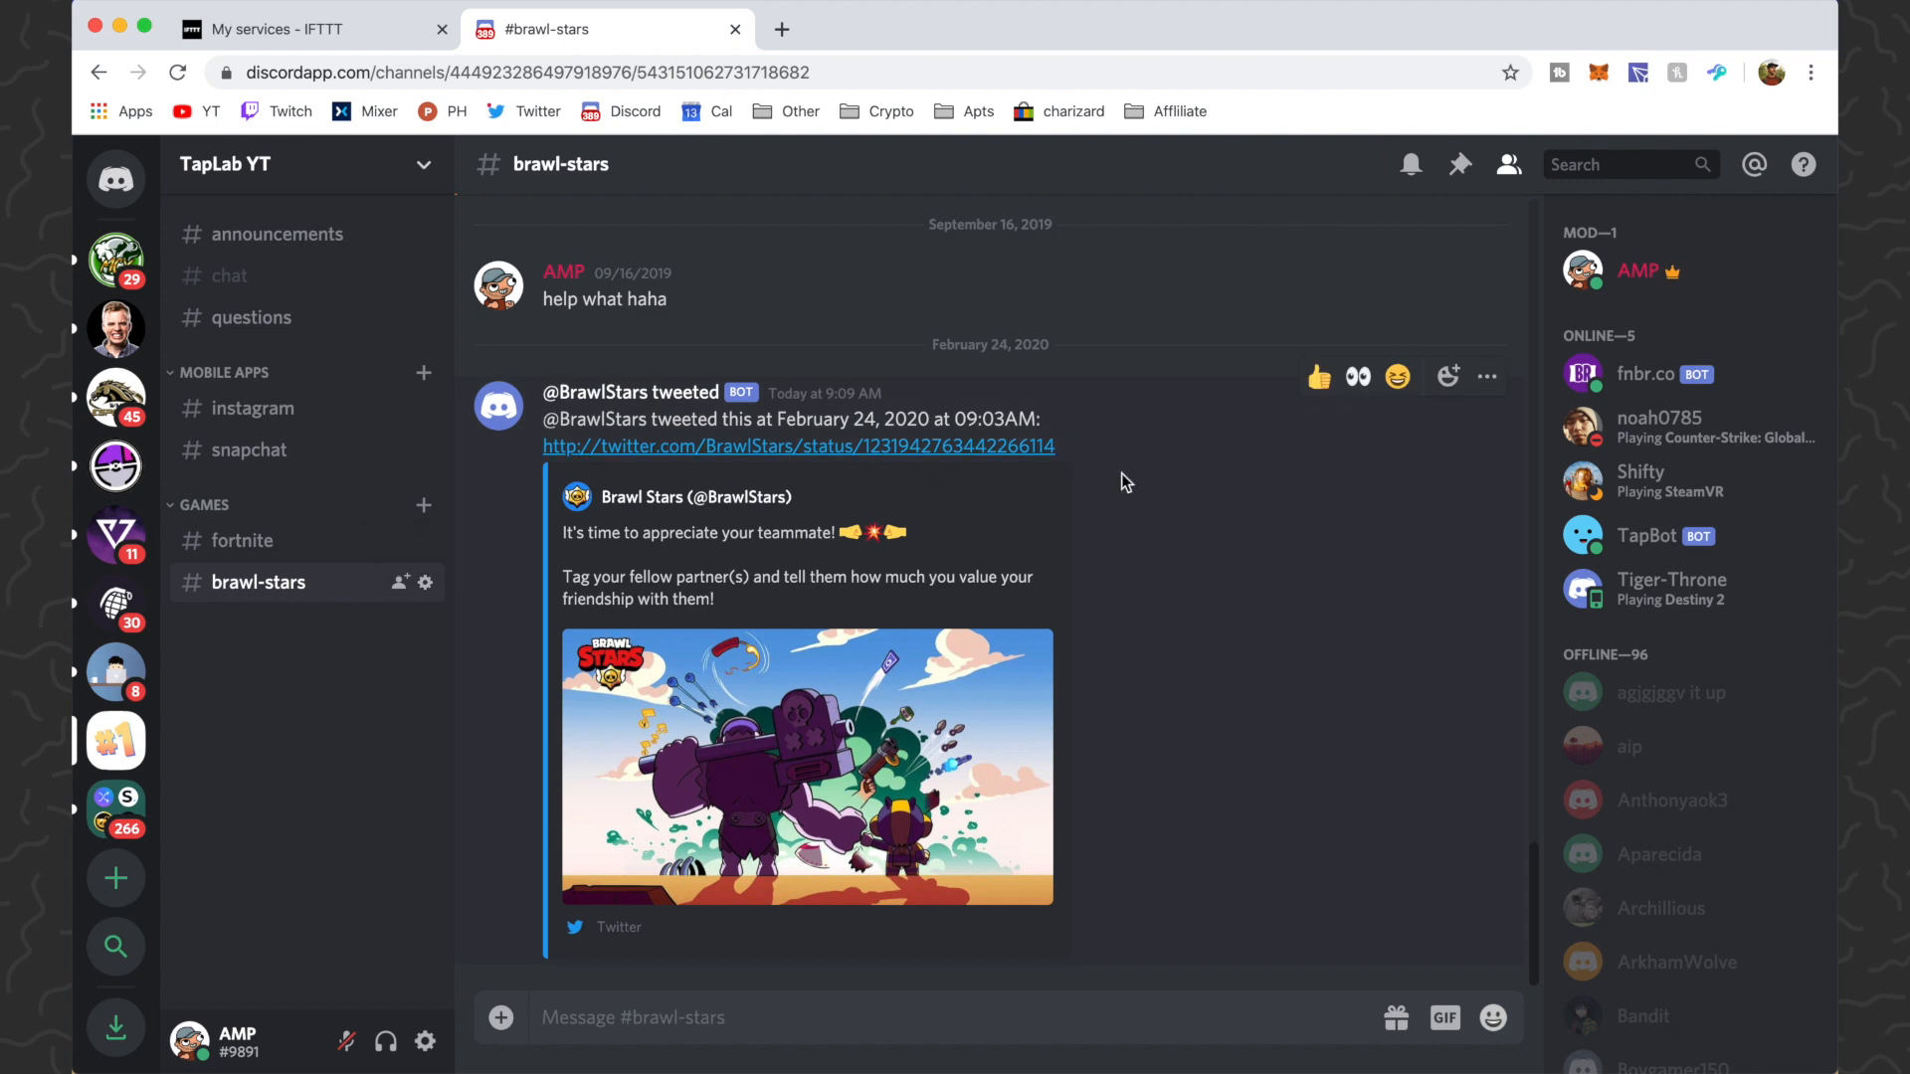
mouse_move(798, 444)
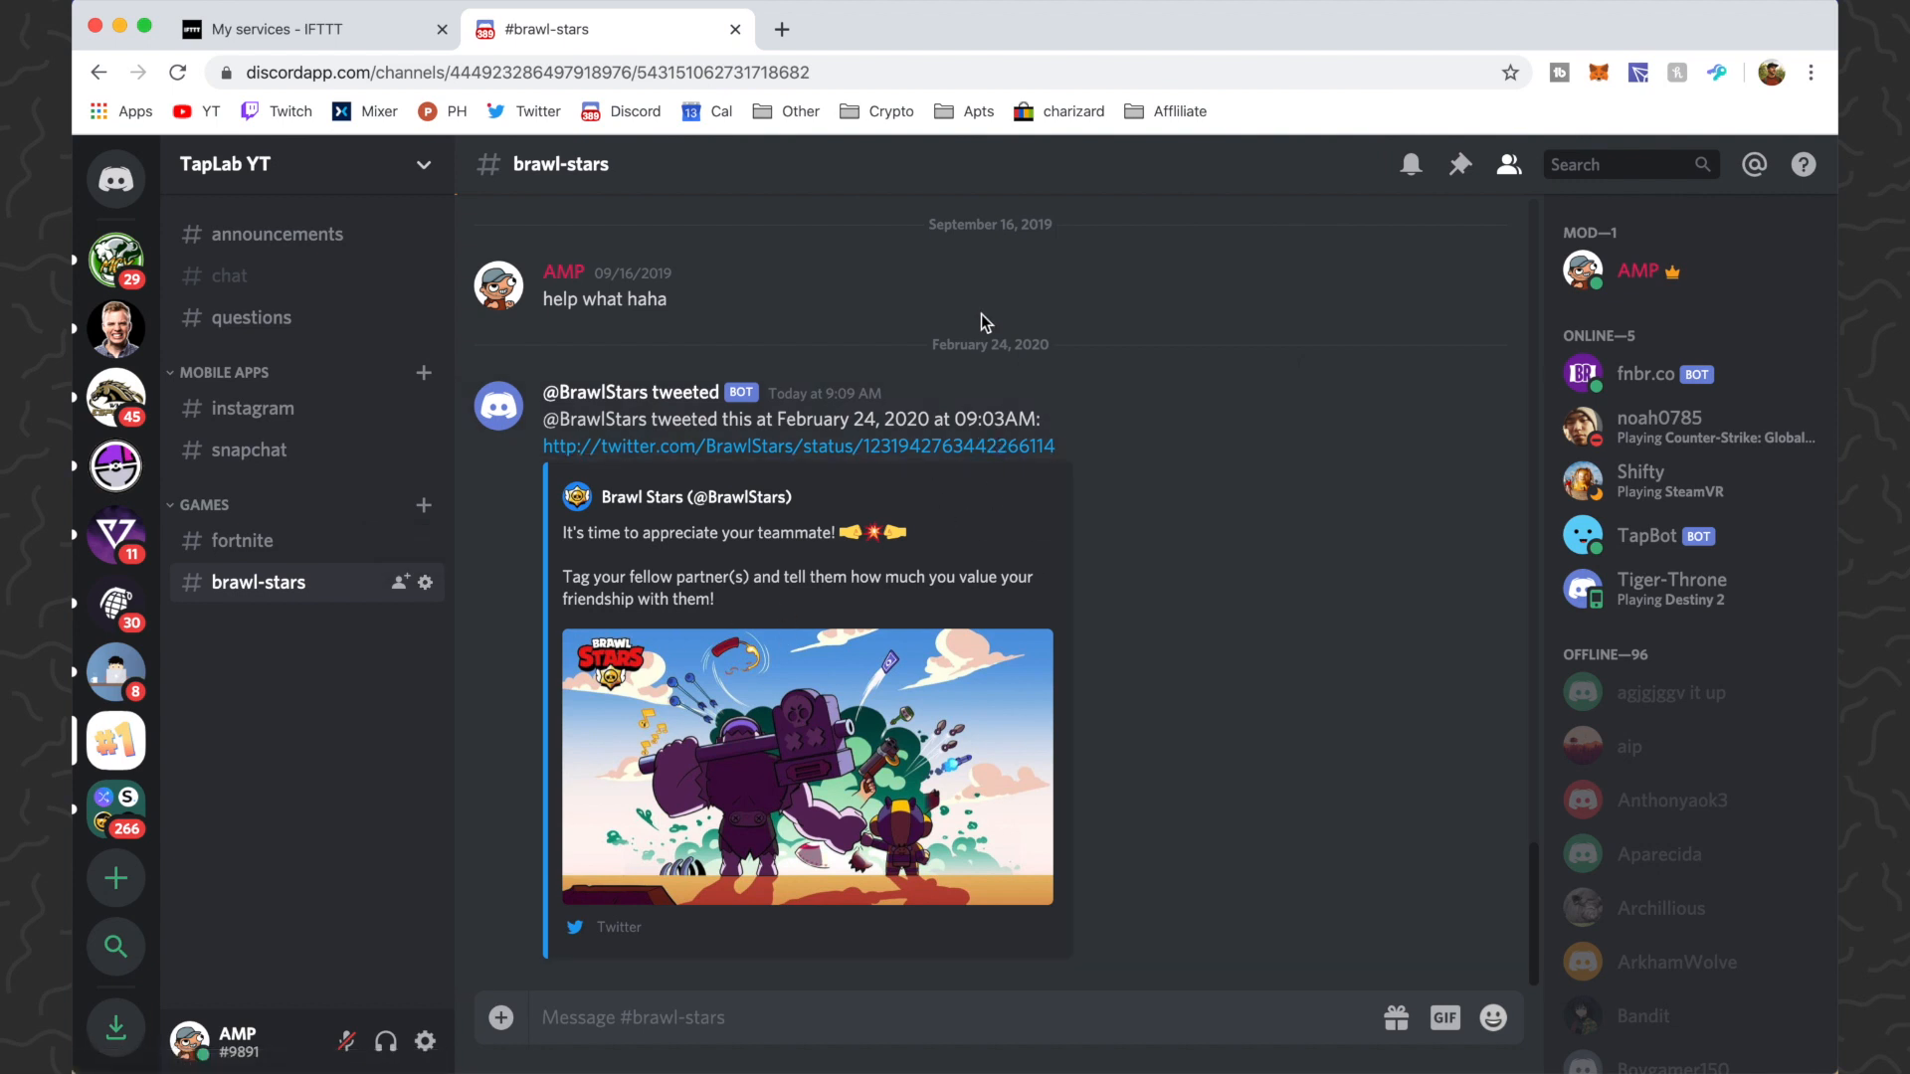
mouse_move(597, 557)
mouse_move(895, 598)
mouse_move(806, 702)
key("ctrl+shift+Tab")
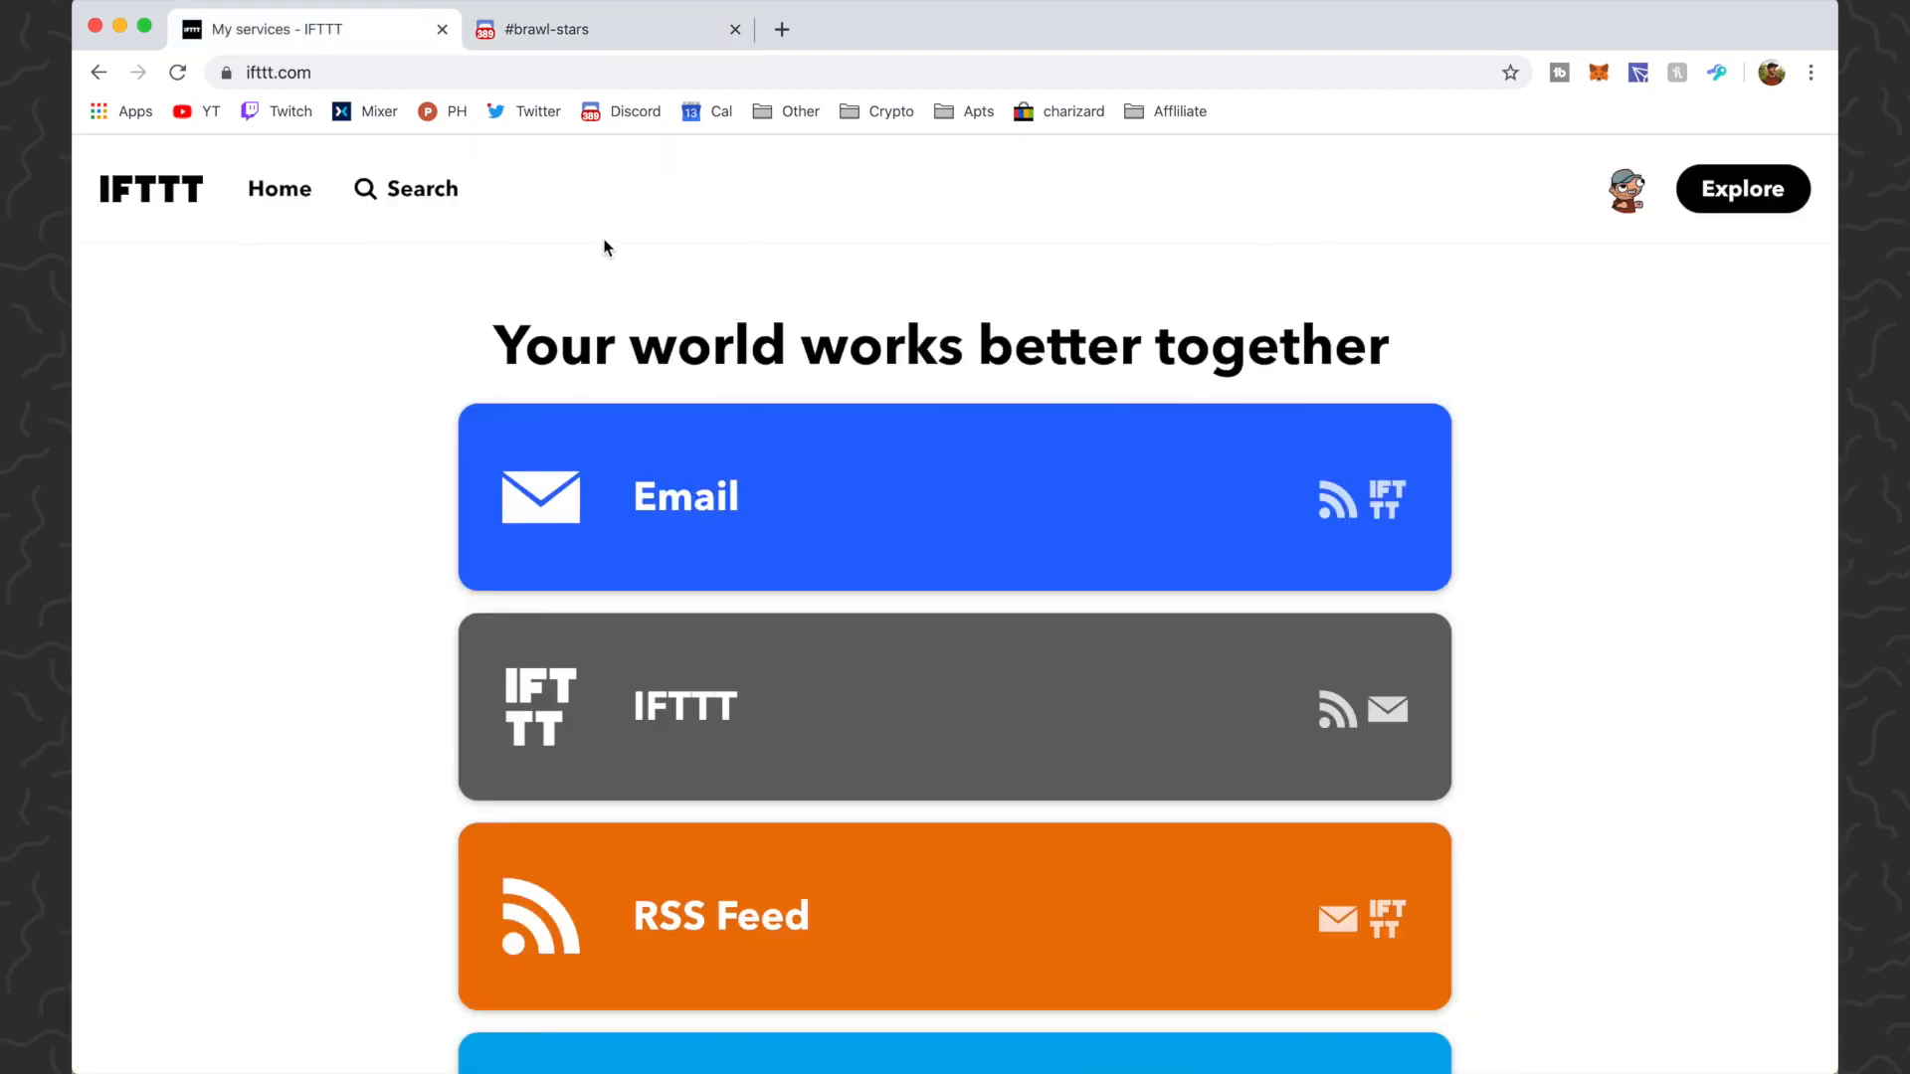
From the account menu reach My Applets and open the Create applet page in a new tab.
left_click(1626, 188)
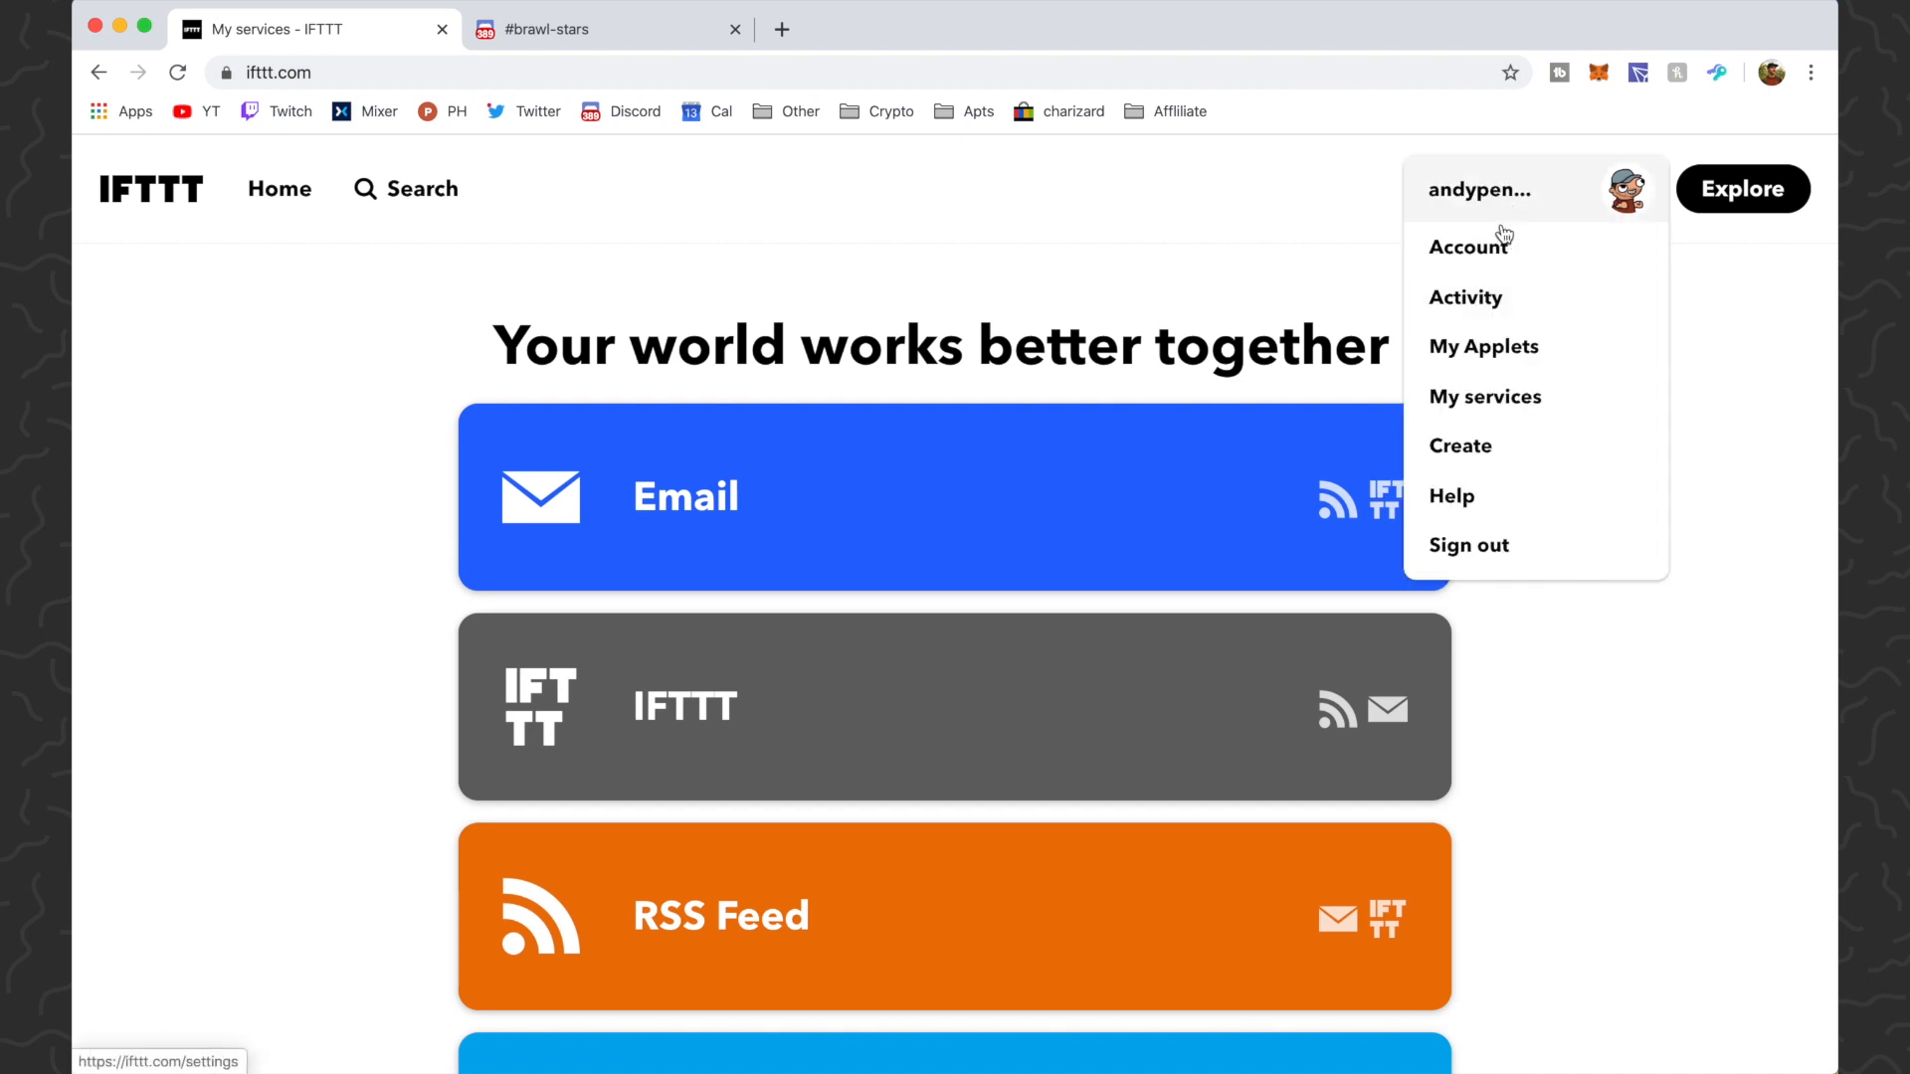
left_click(1483, 347)
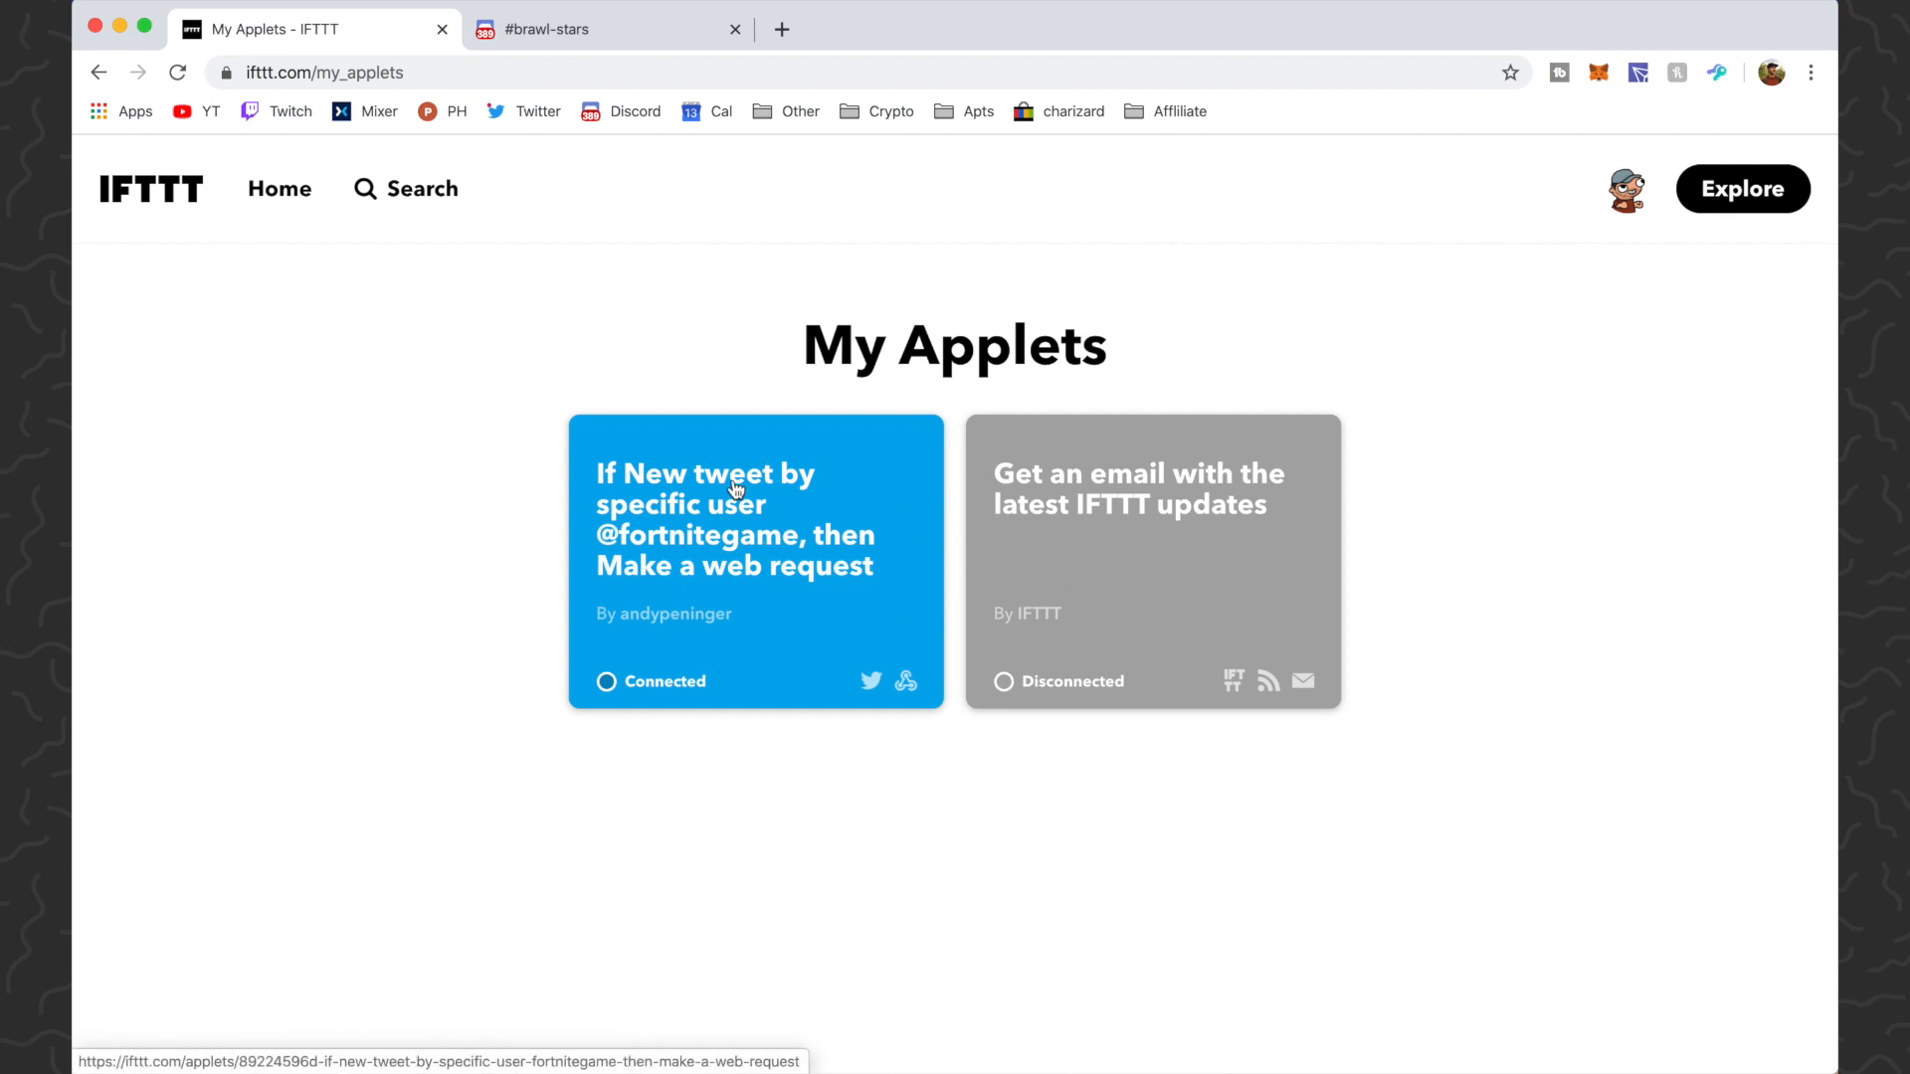
left_click(1627, 190)
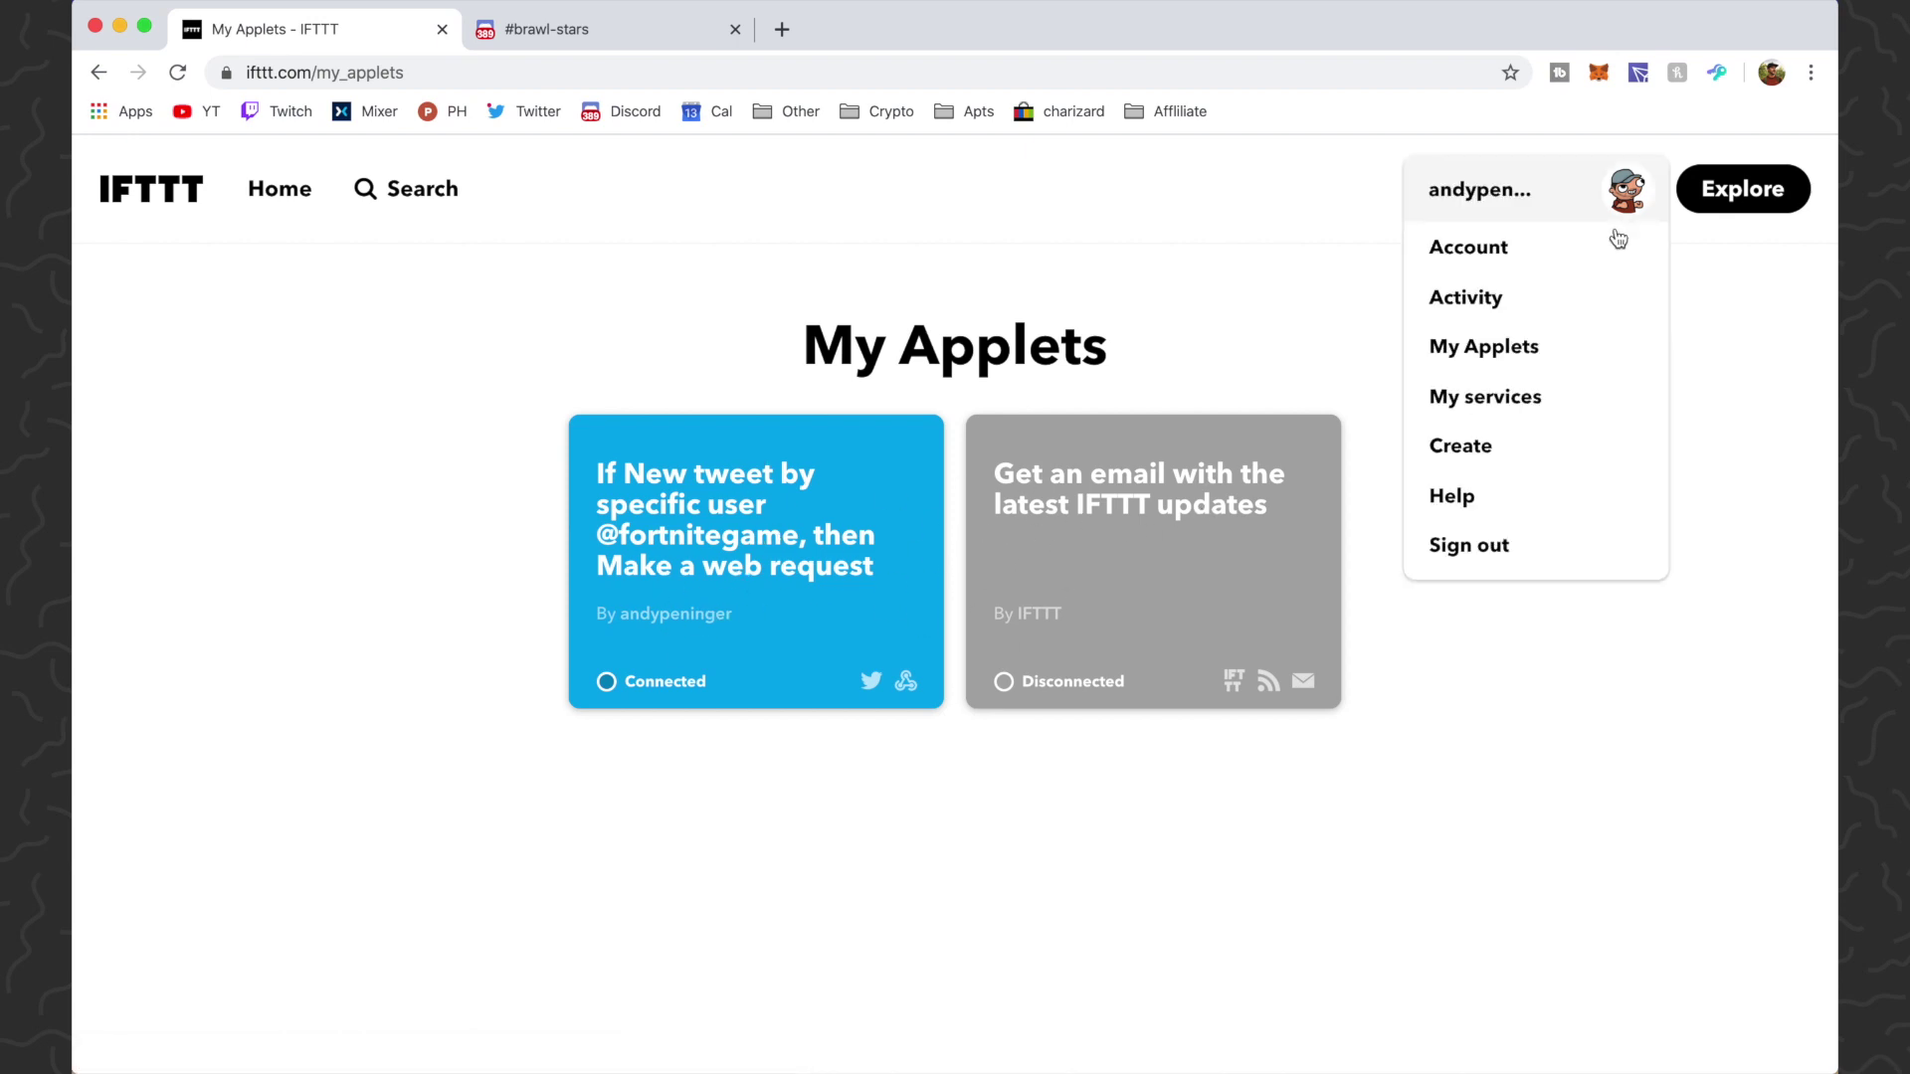
right_click(1447, 448)
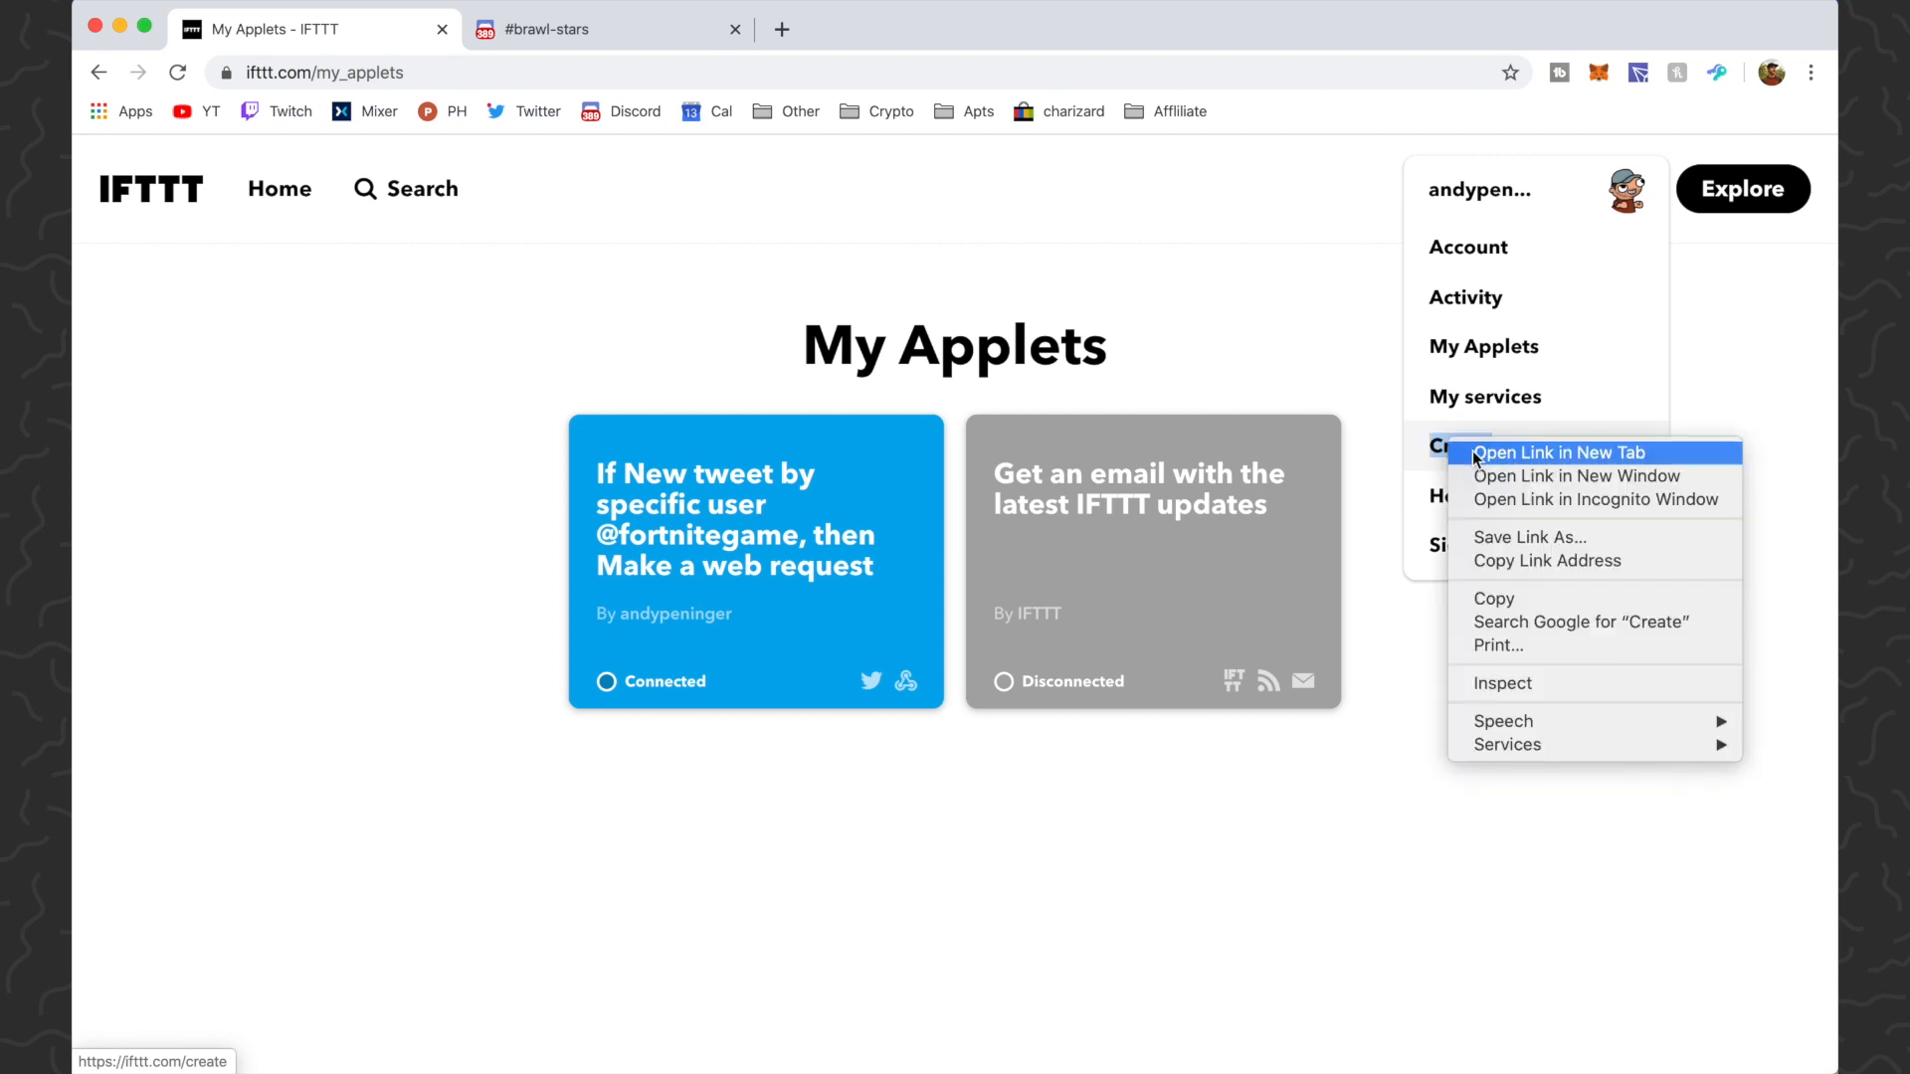
left_click(1553, 447)
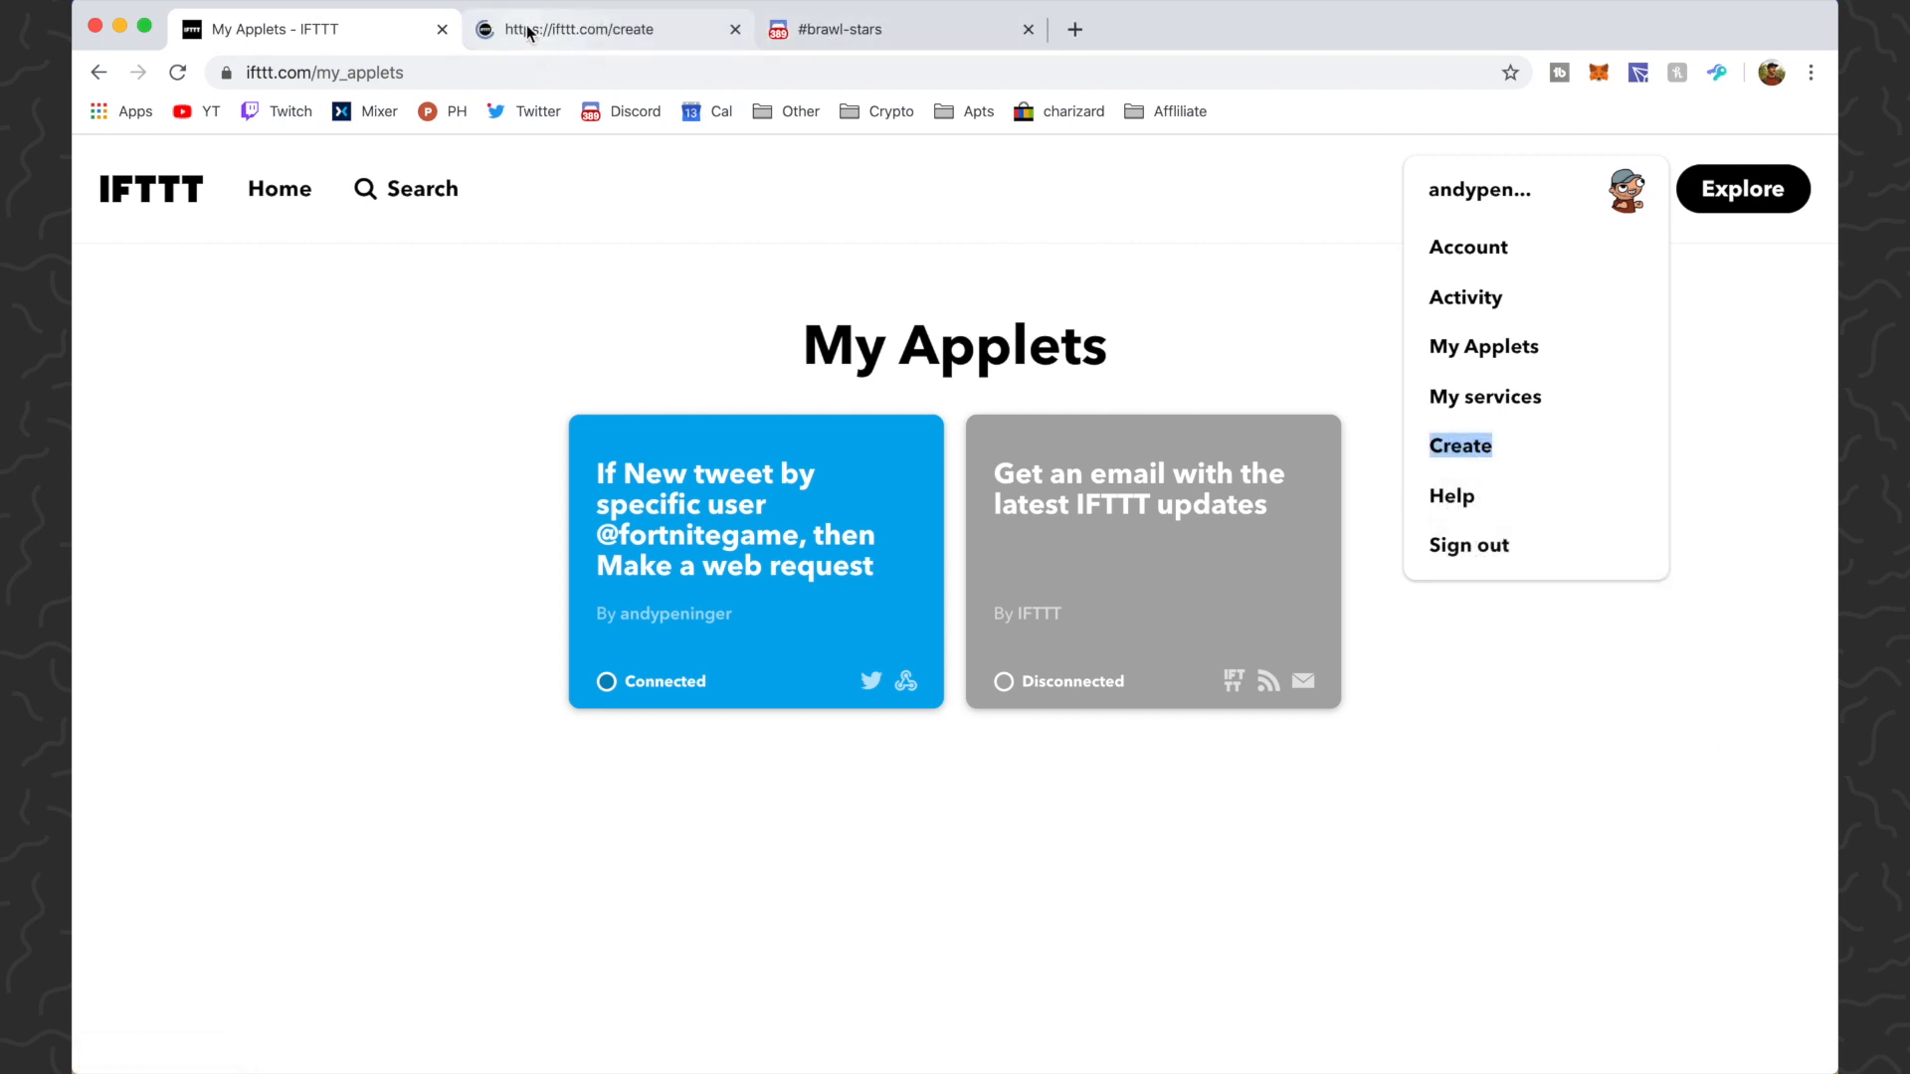
left_click(545, 28)
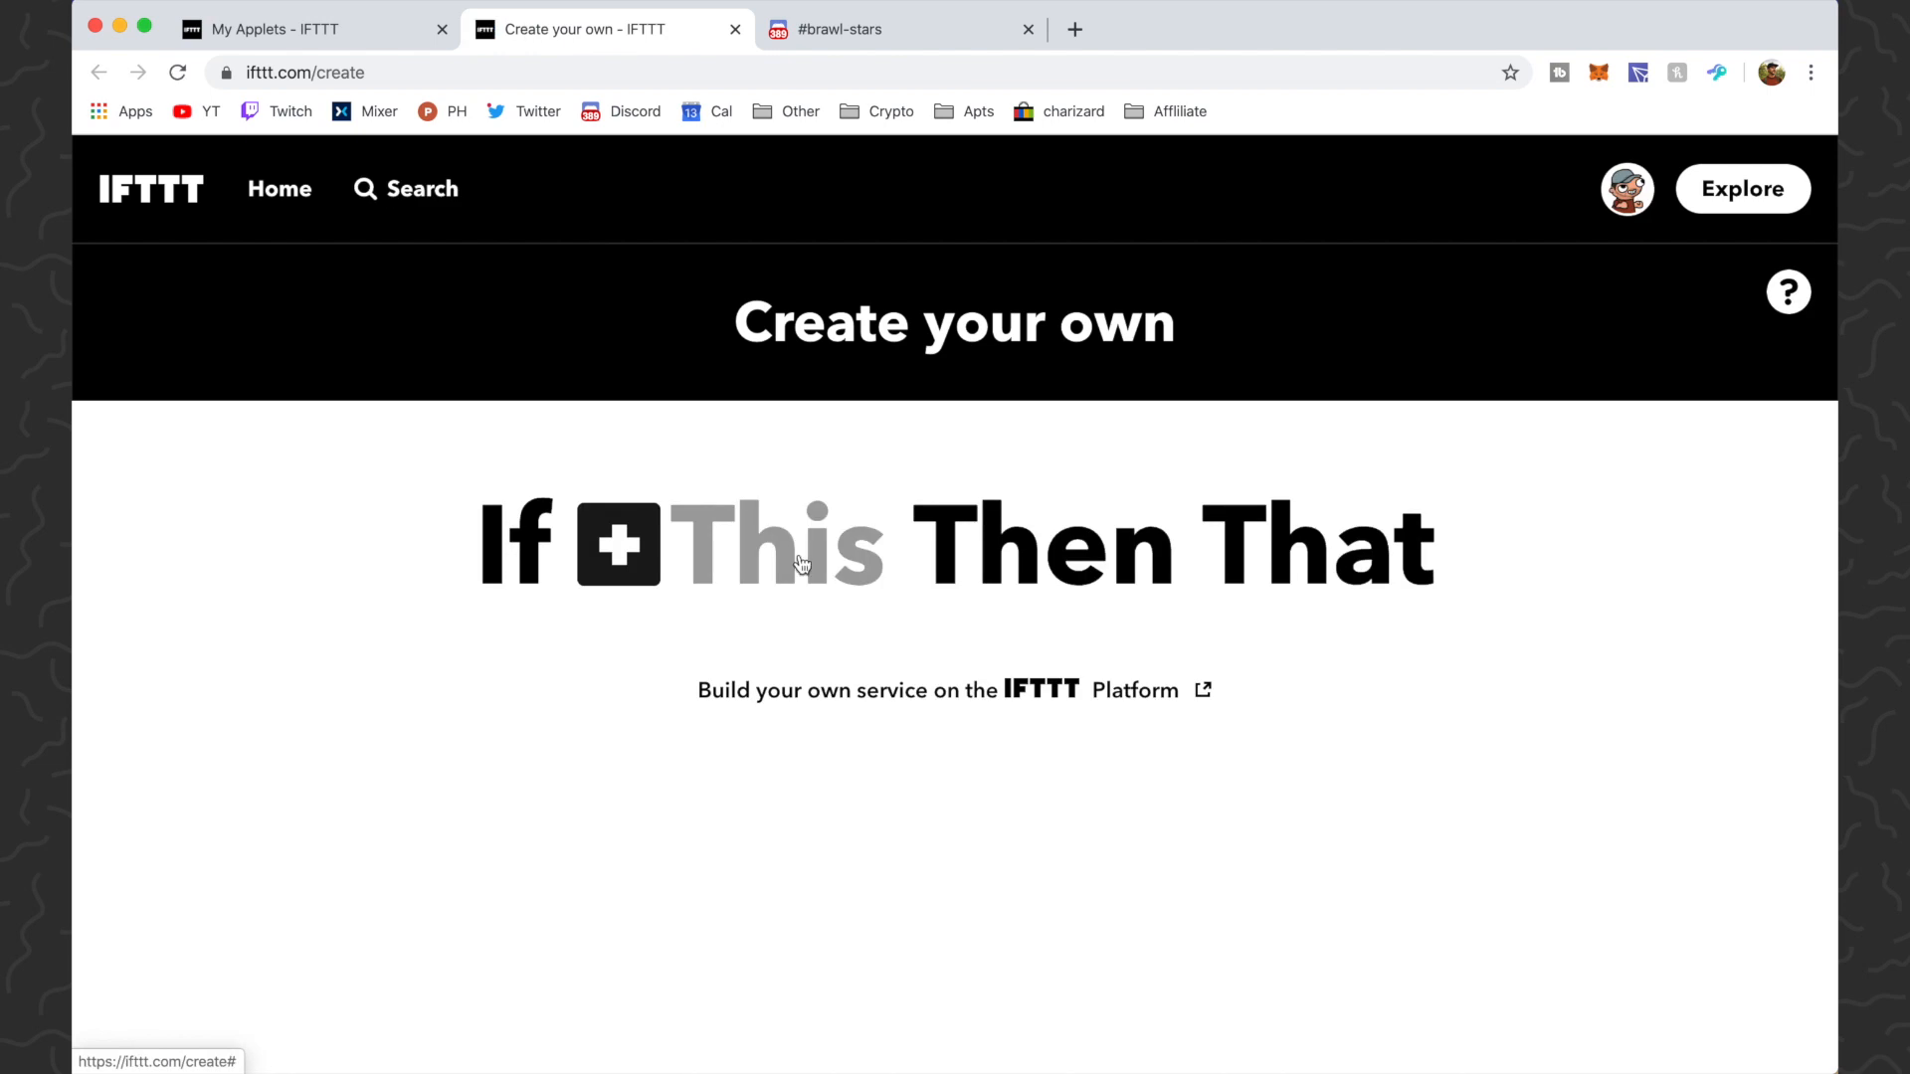
Set the trigger to Twitter's 'New tweet by a specific user' watching brawlstars.
left_click(747, 552)
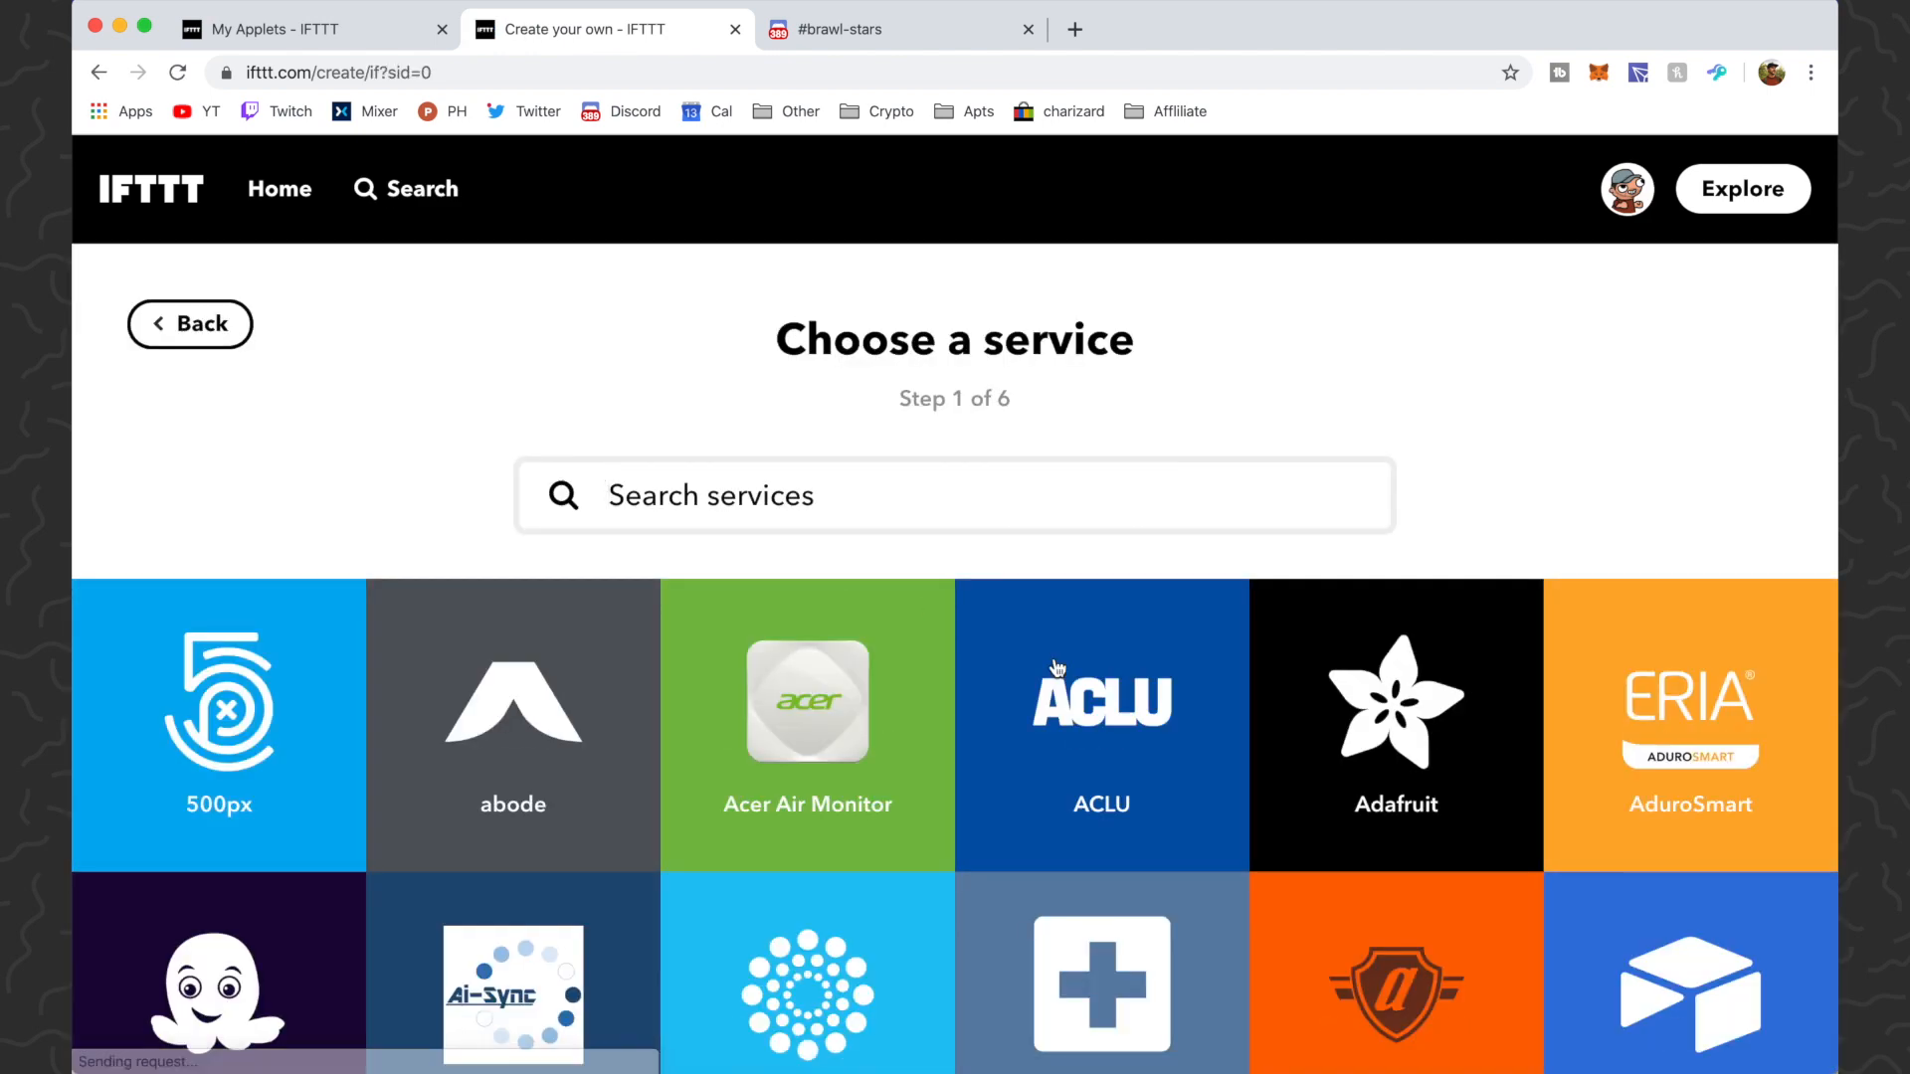
type("twit")
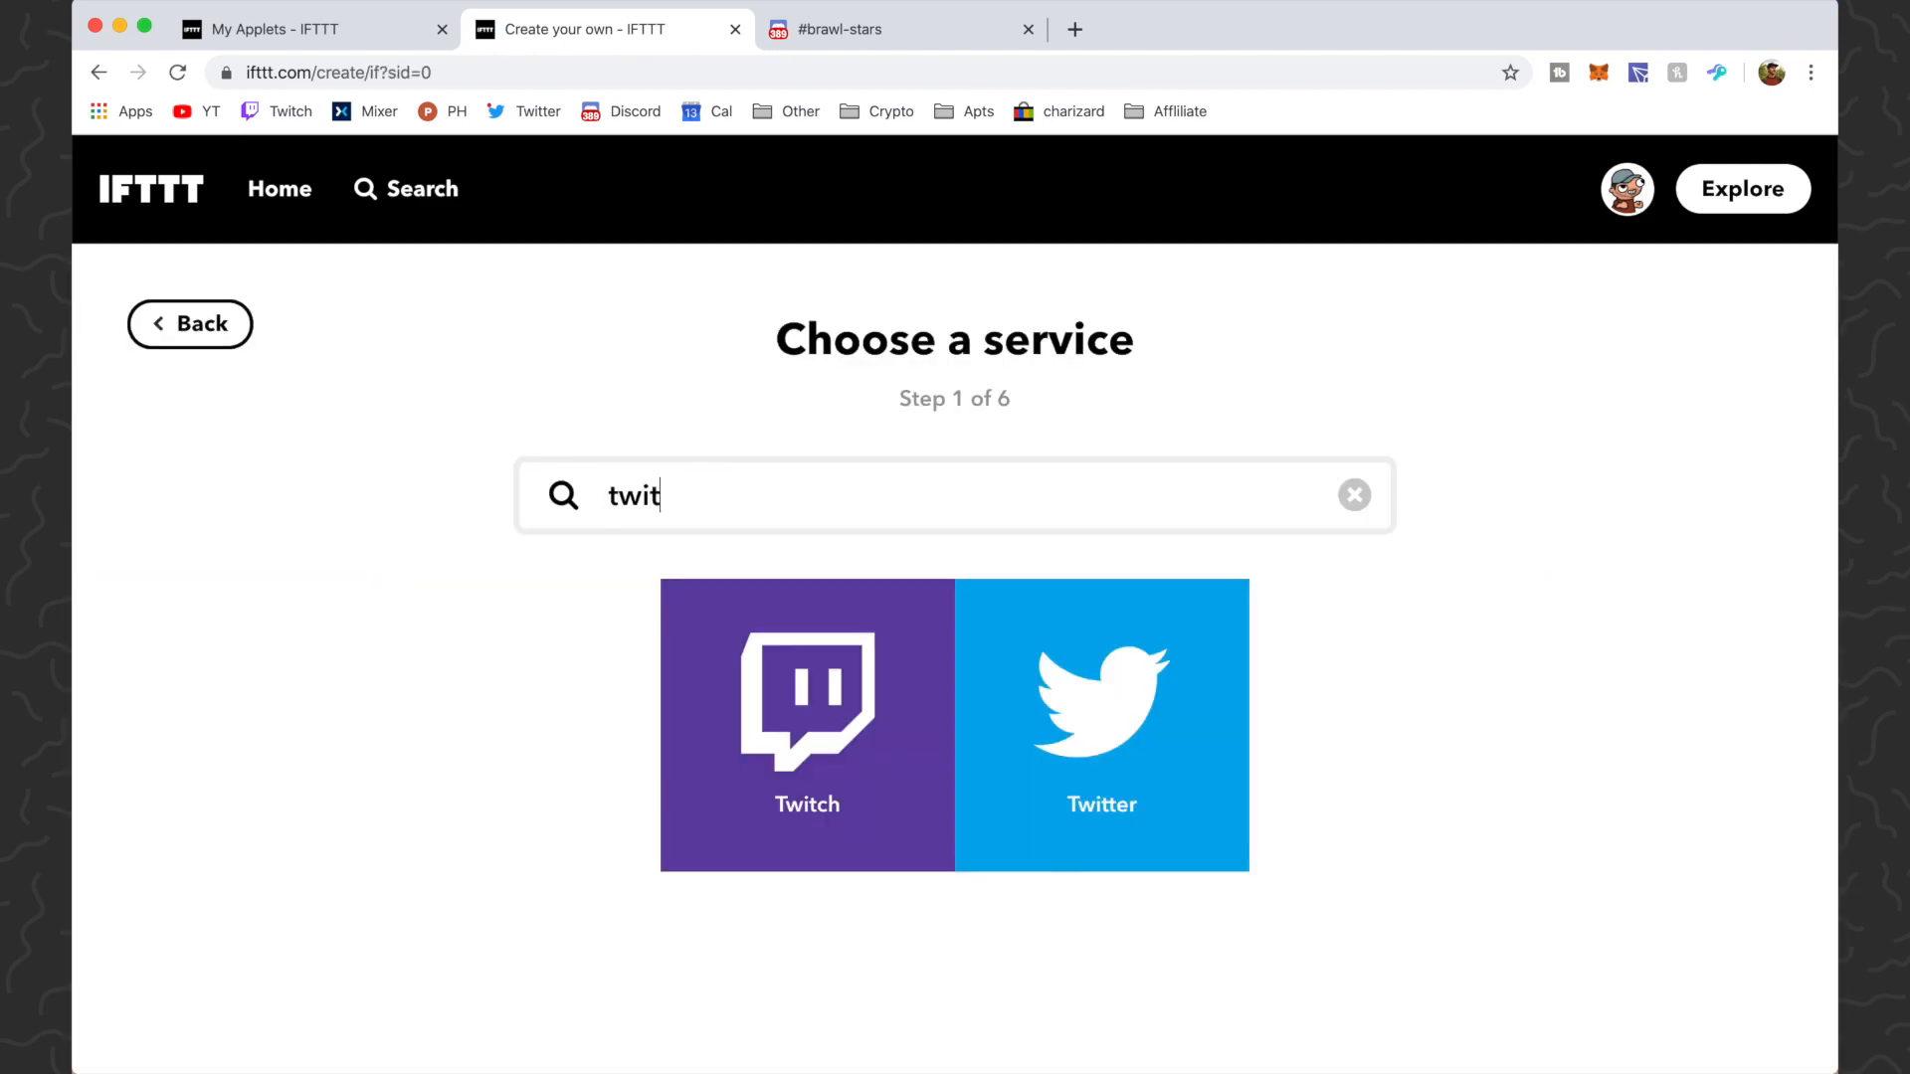
type("ter")
left_click(975, 698)
scroll(1254, 597, "down", 3)
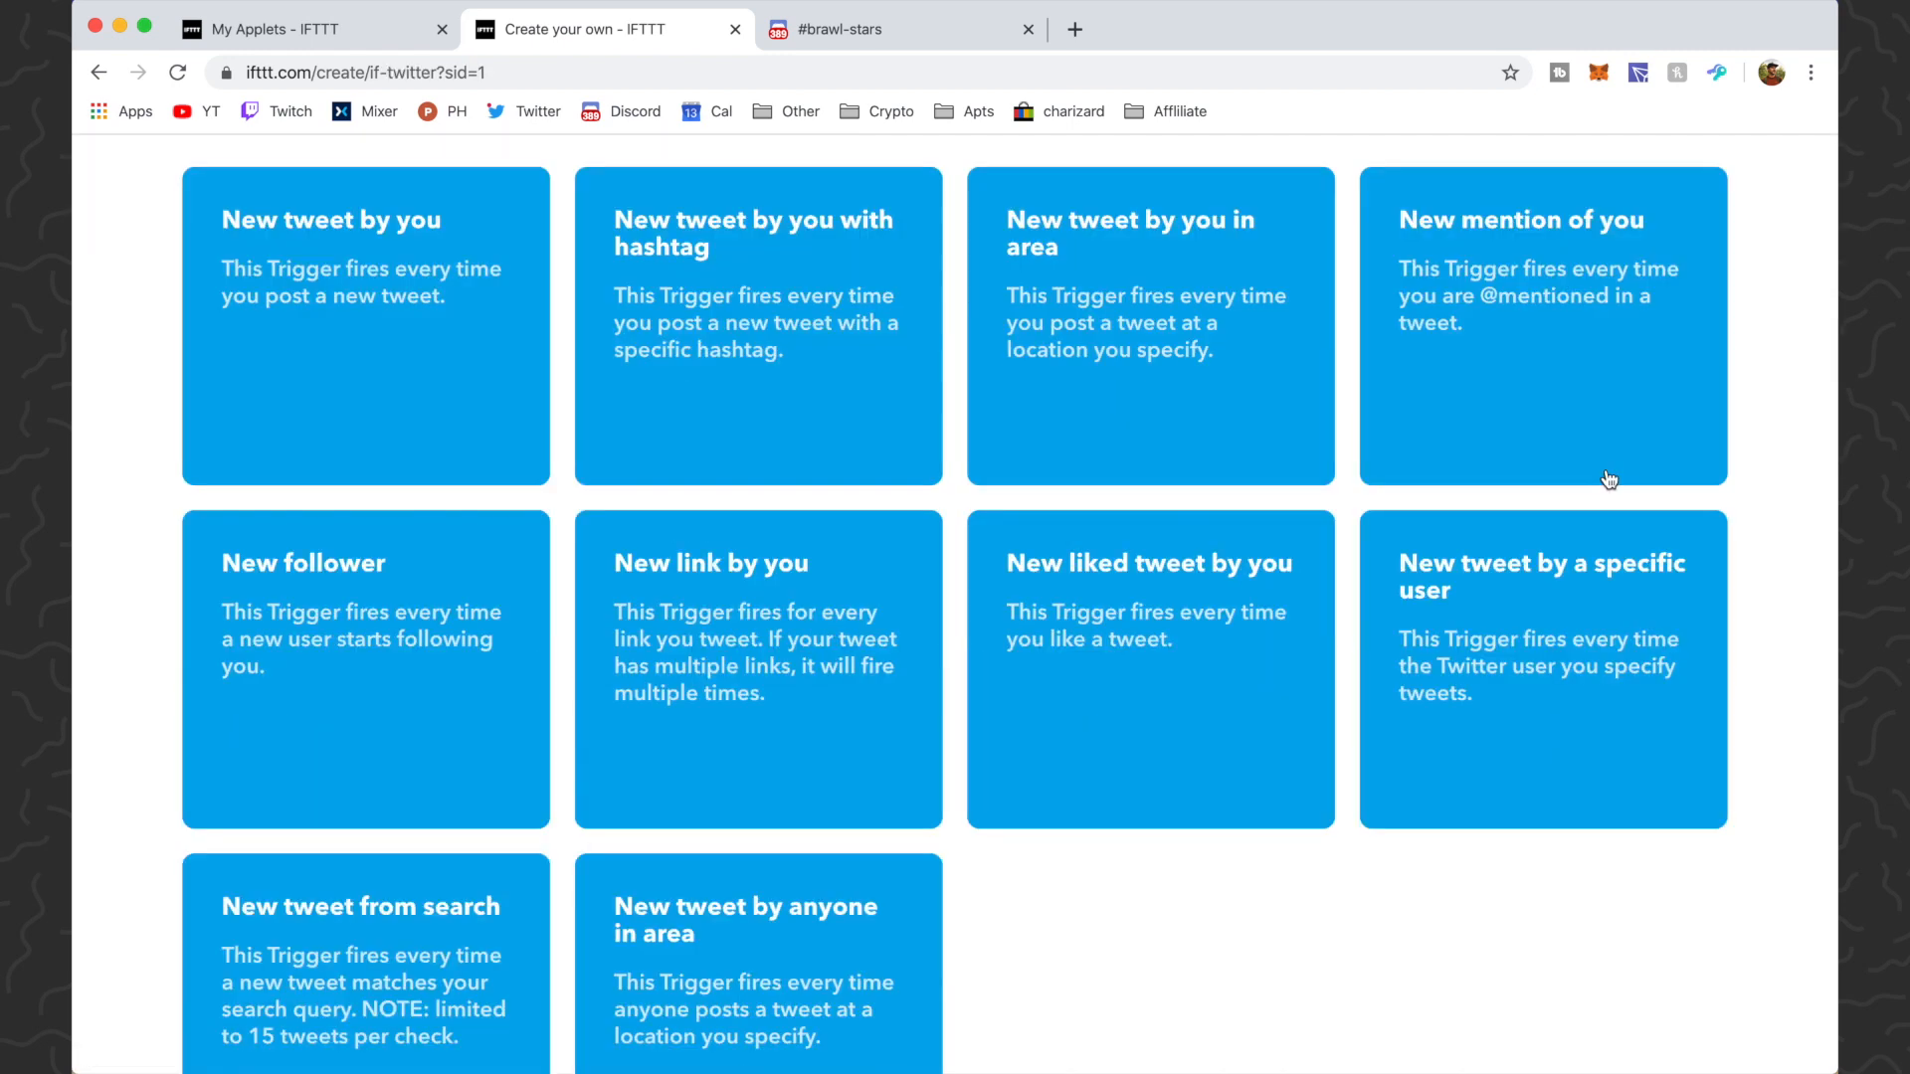
left_click(1537, 607)
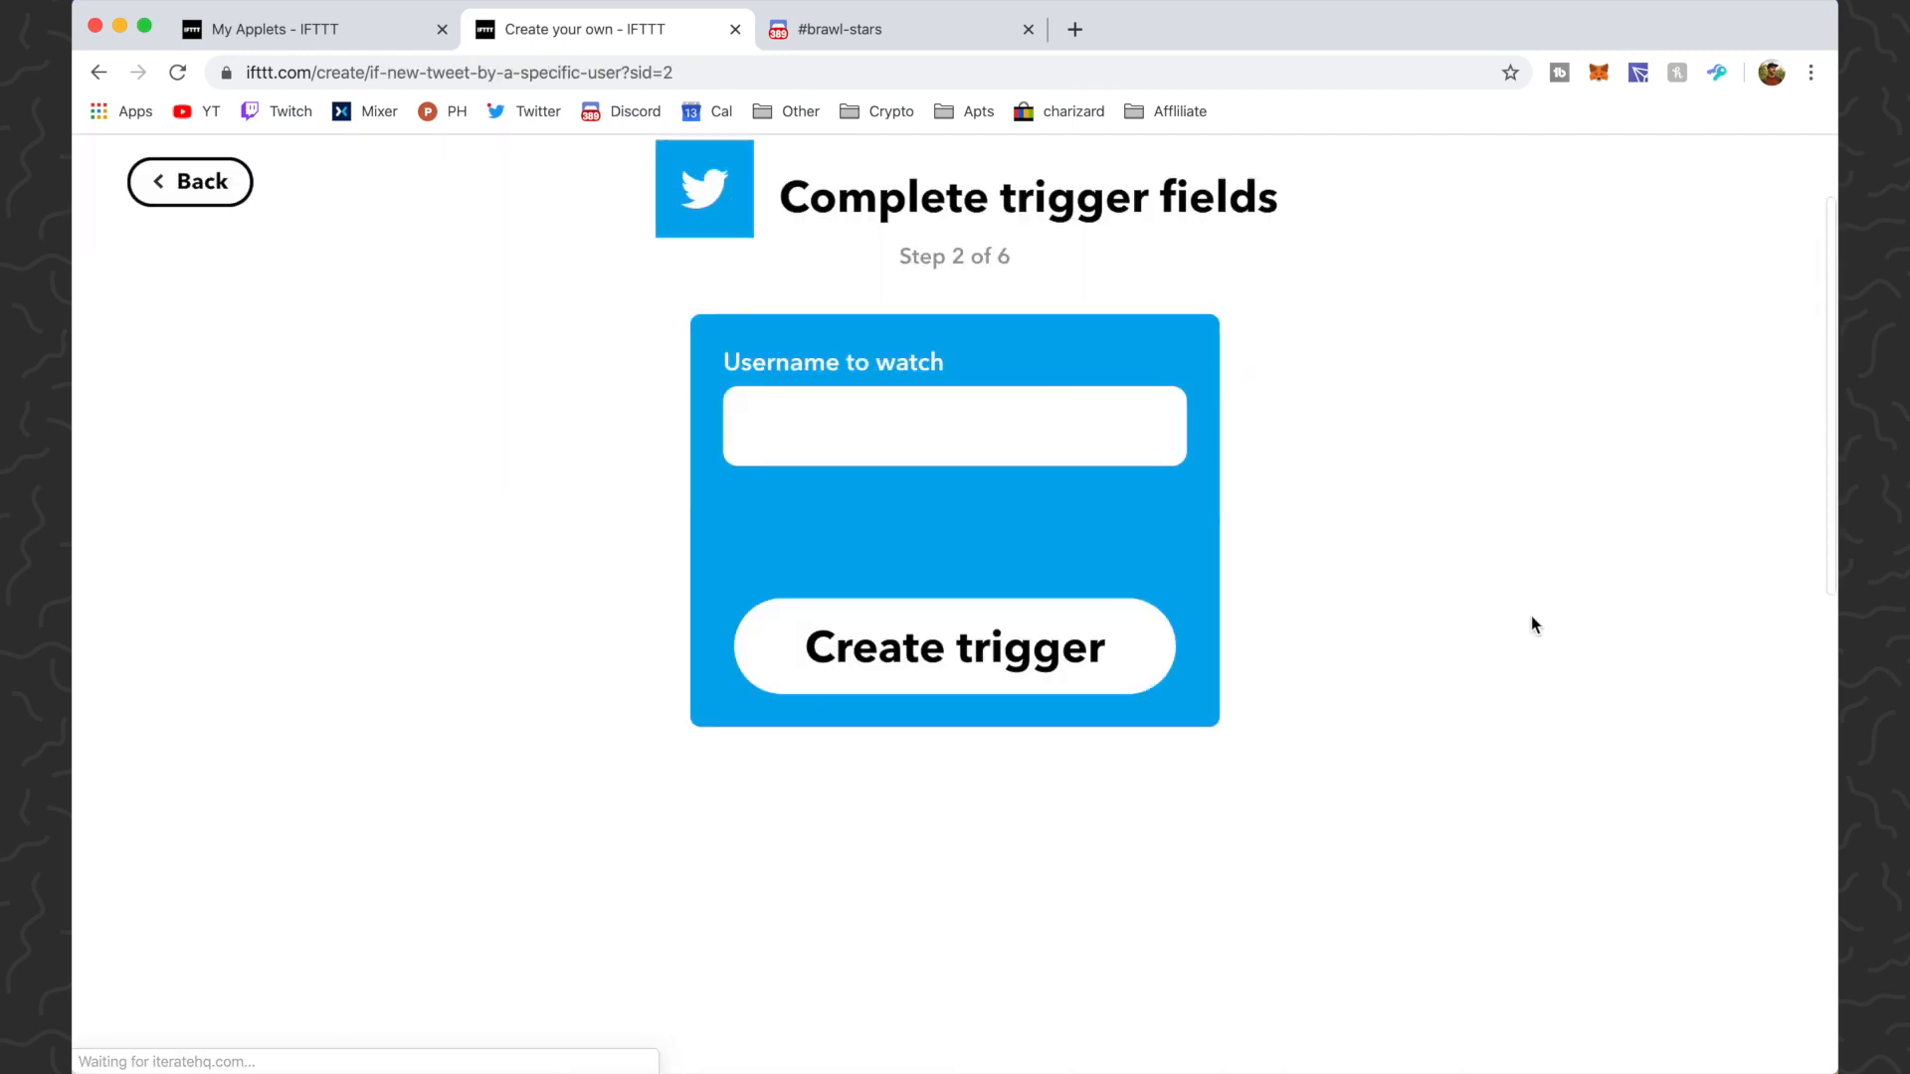
left_click(897, 431)
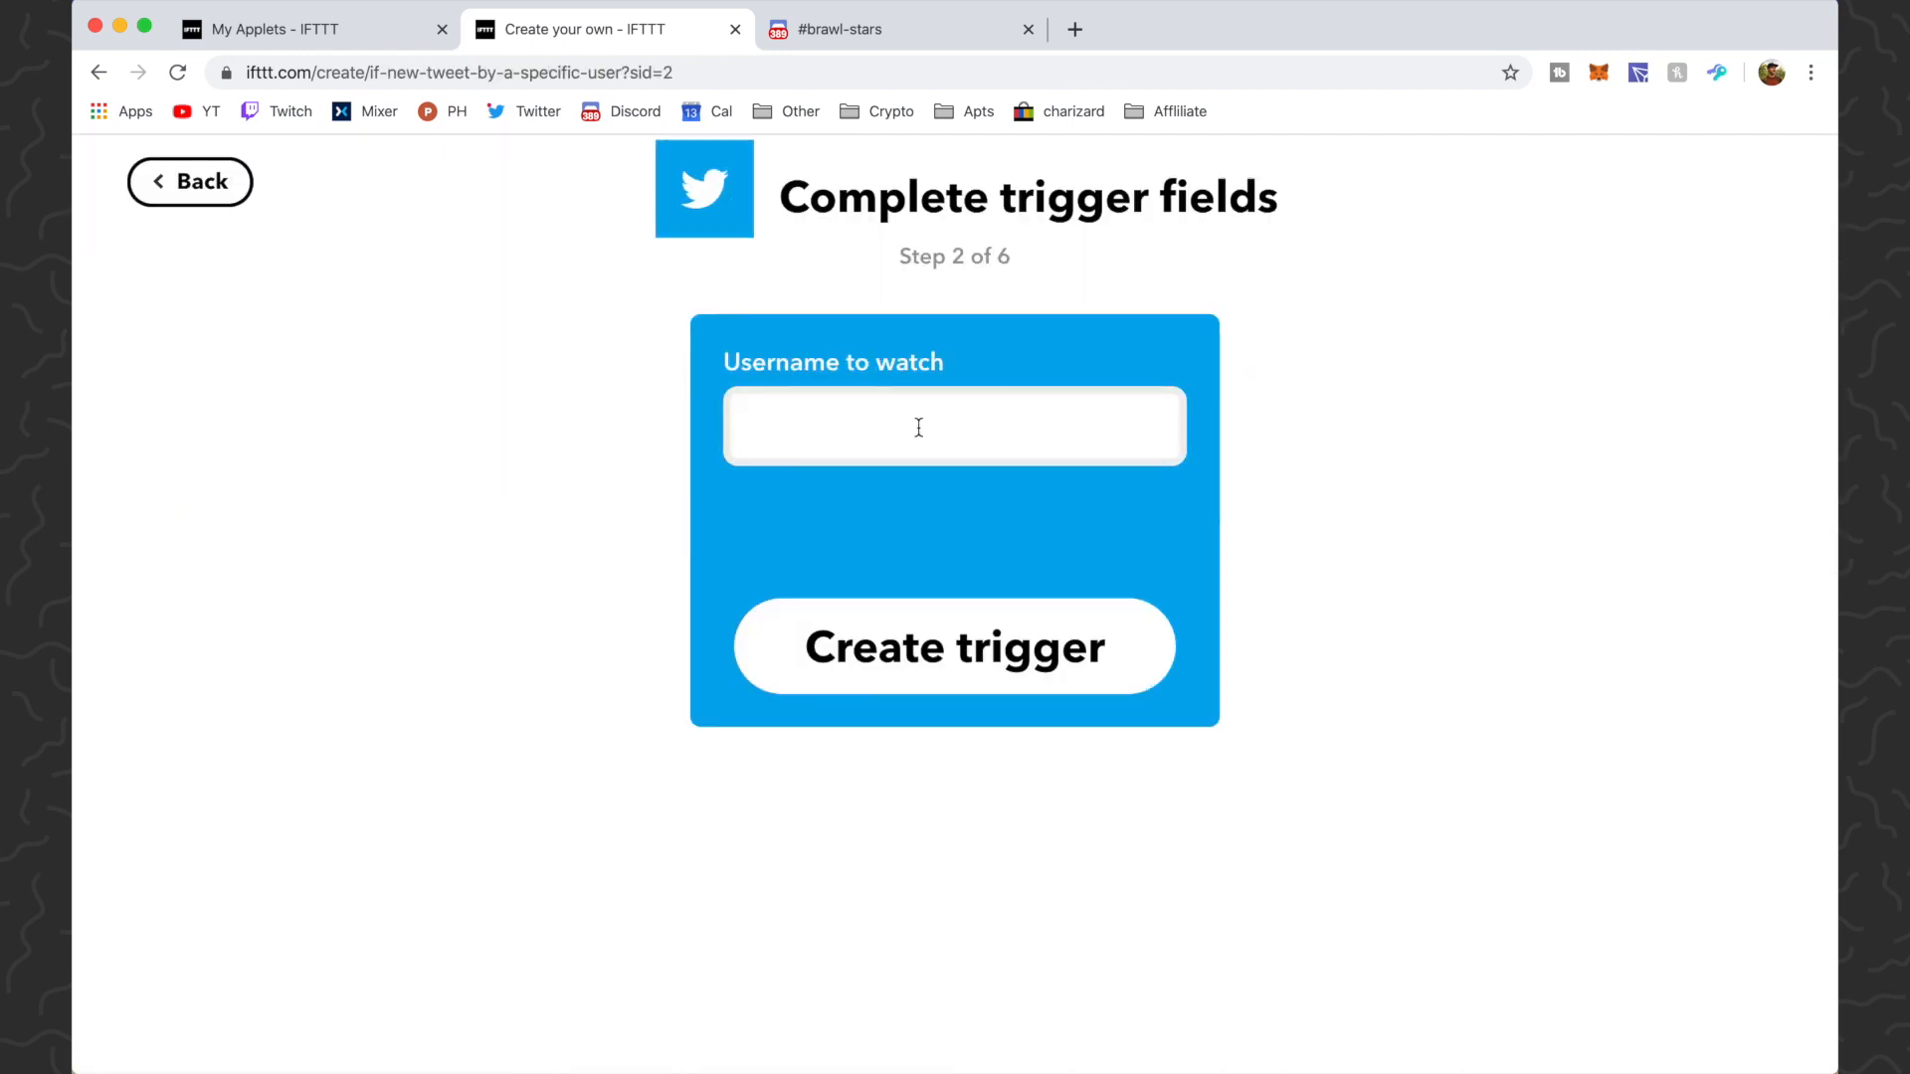
type("brawlstars")
left_click(954, 649)
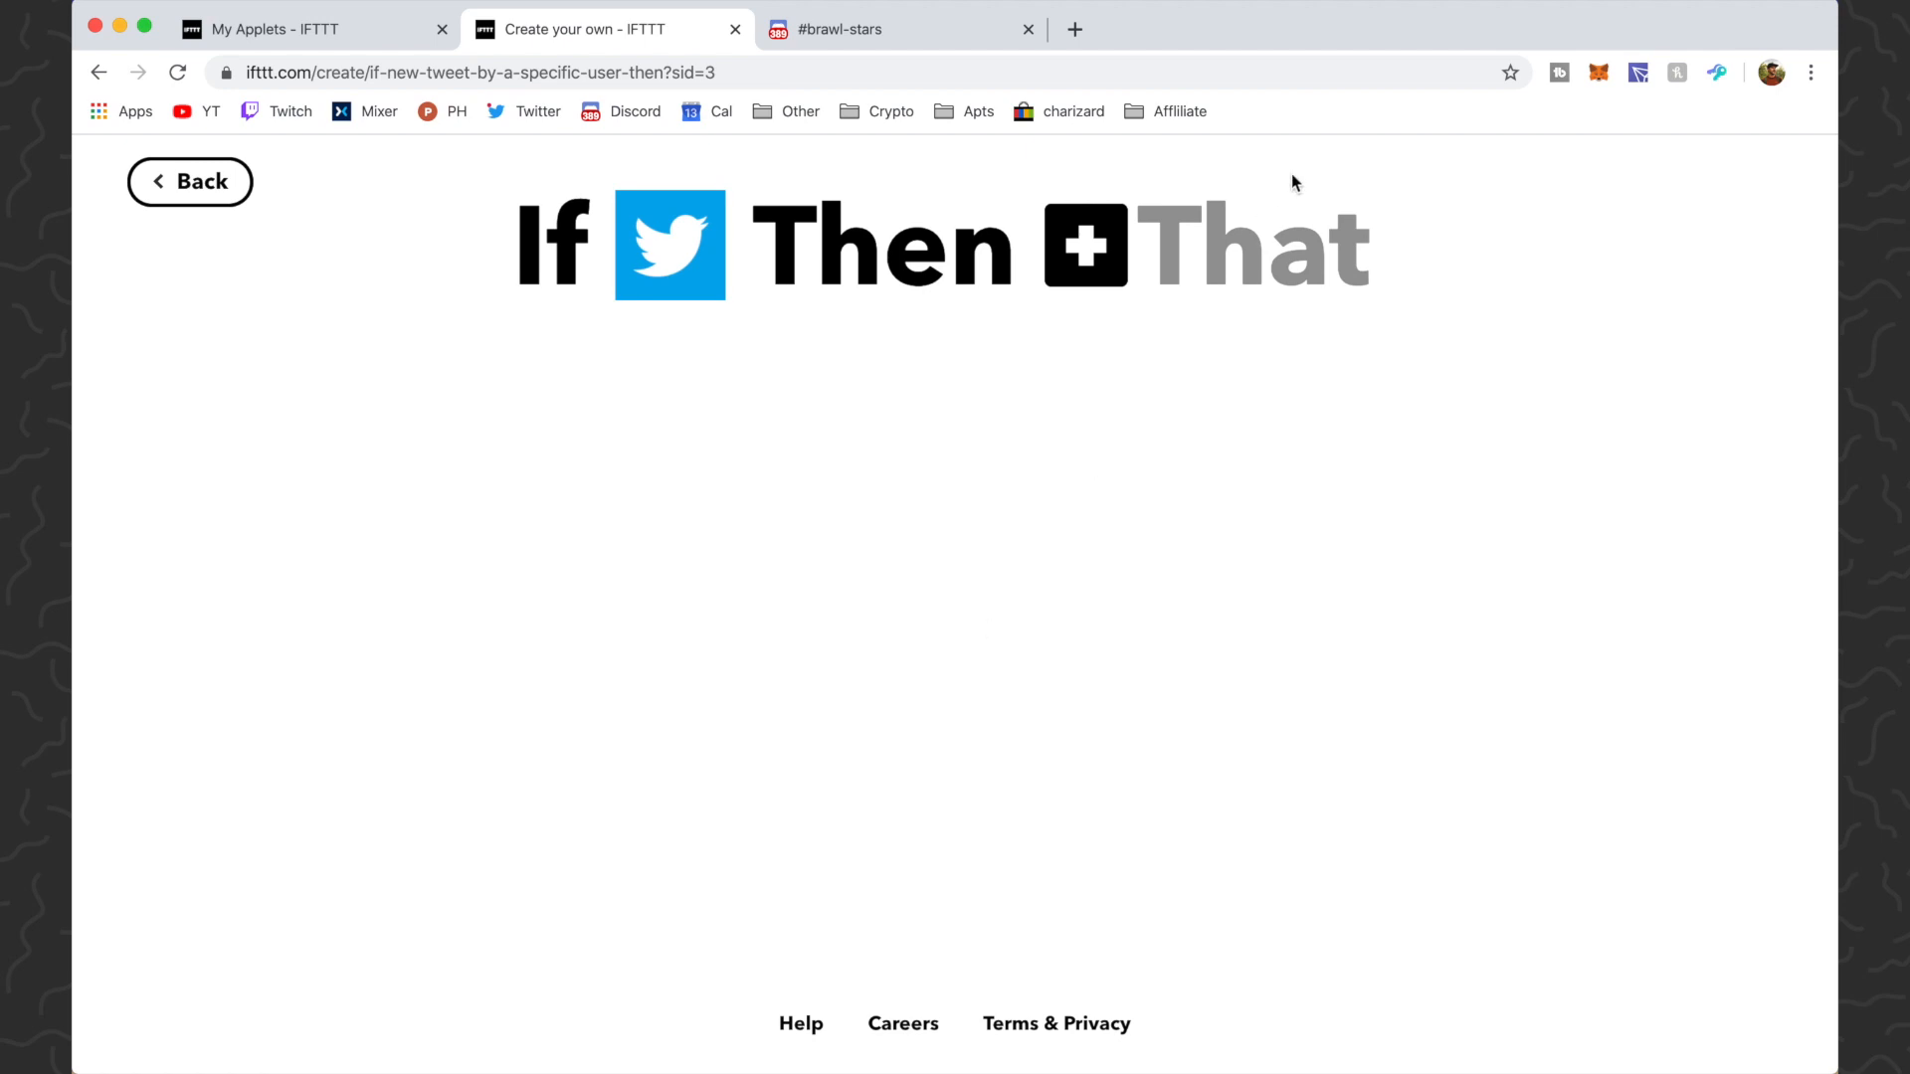
Choose Webhooks 'Make a web request' as the action, then return to the Discord tab.
left_click(1245, 262)
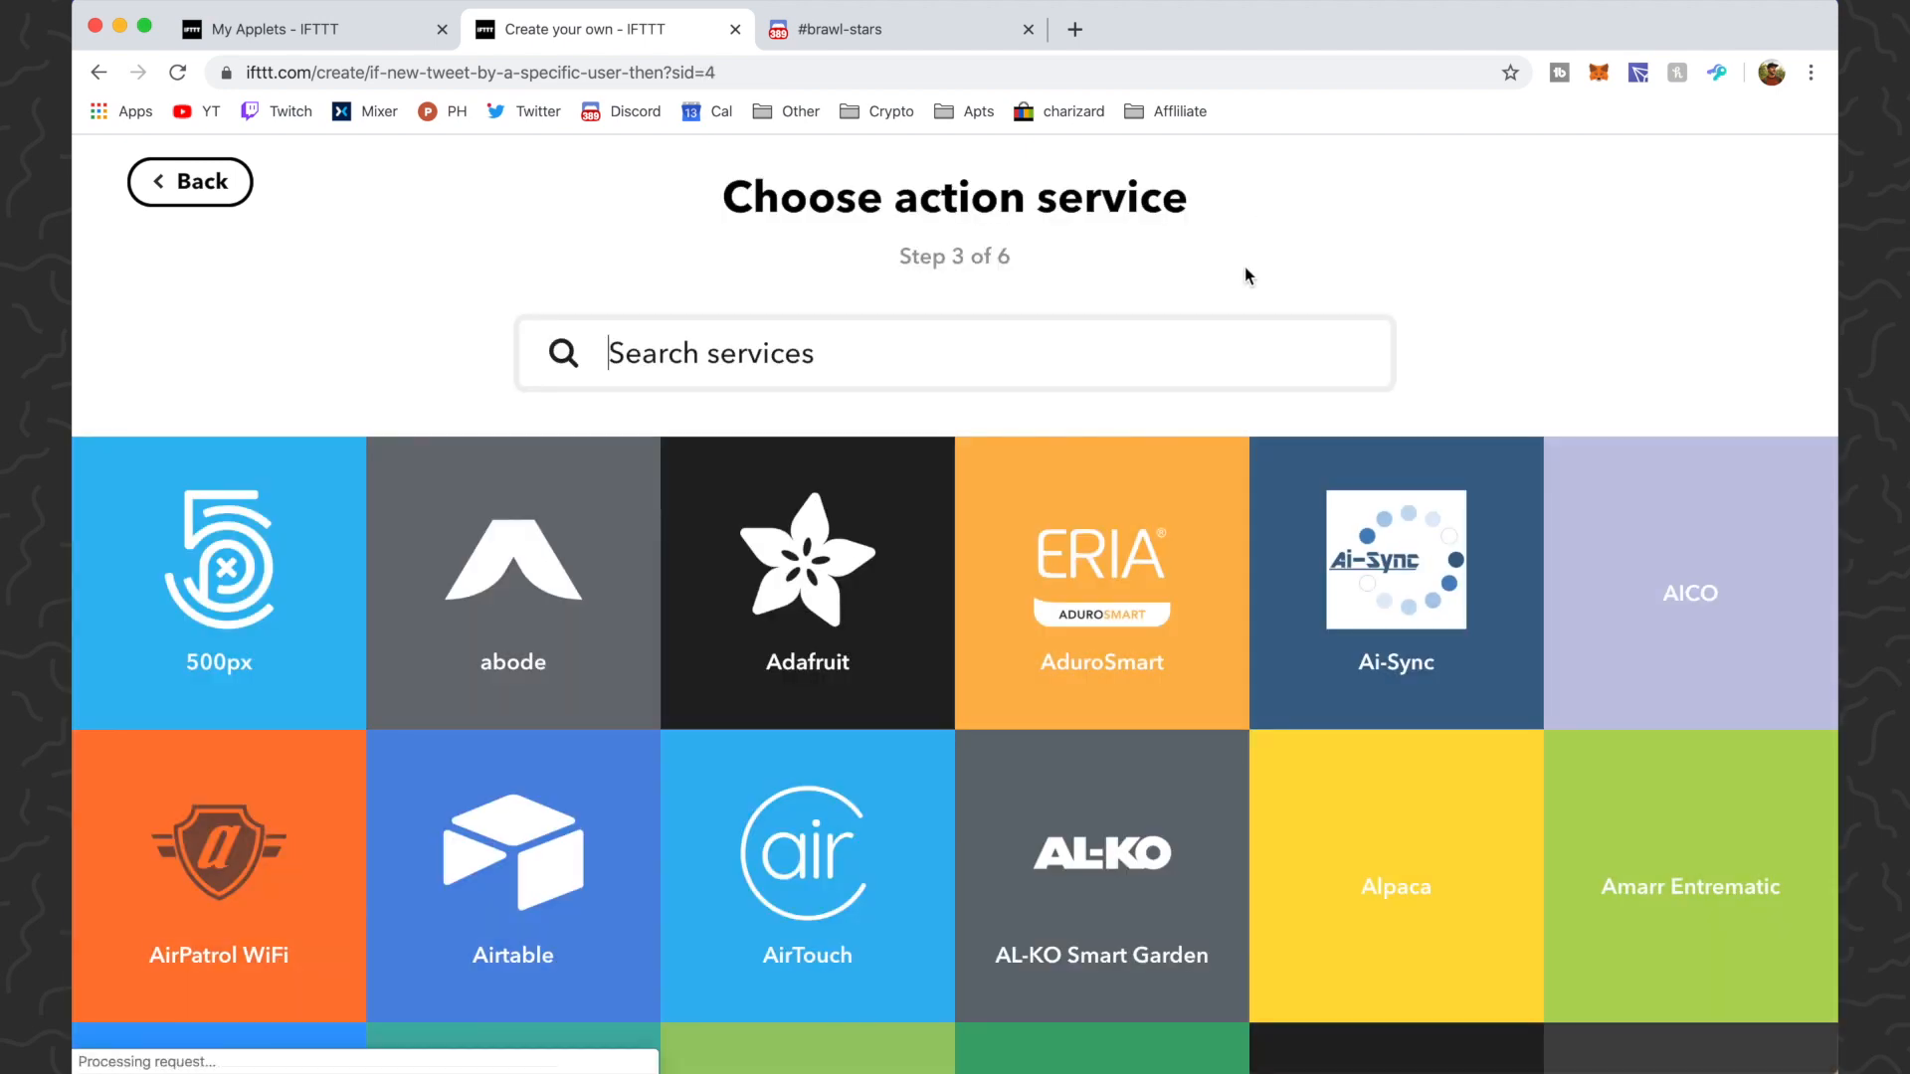
type("web")
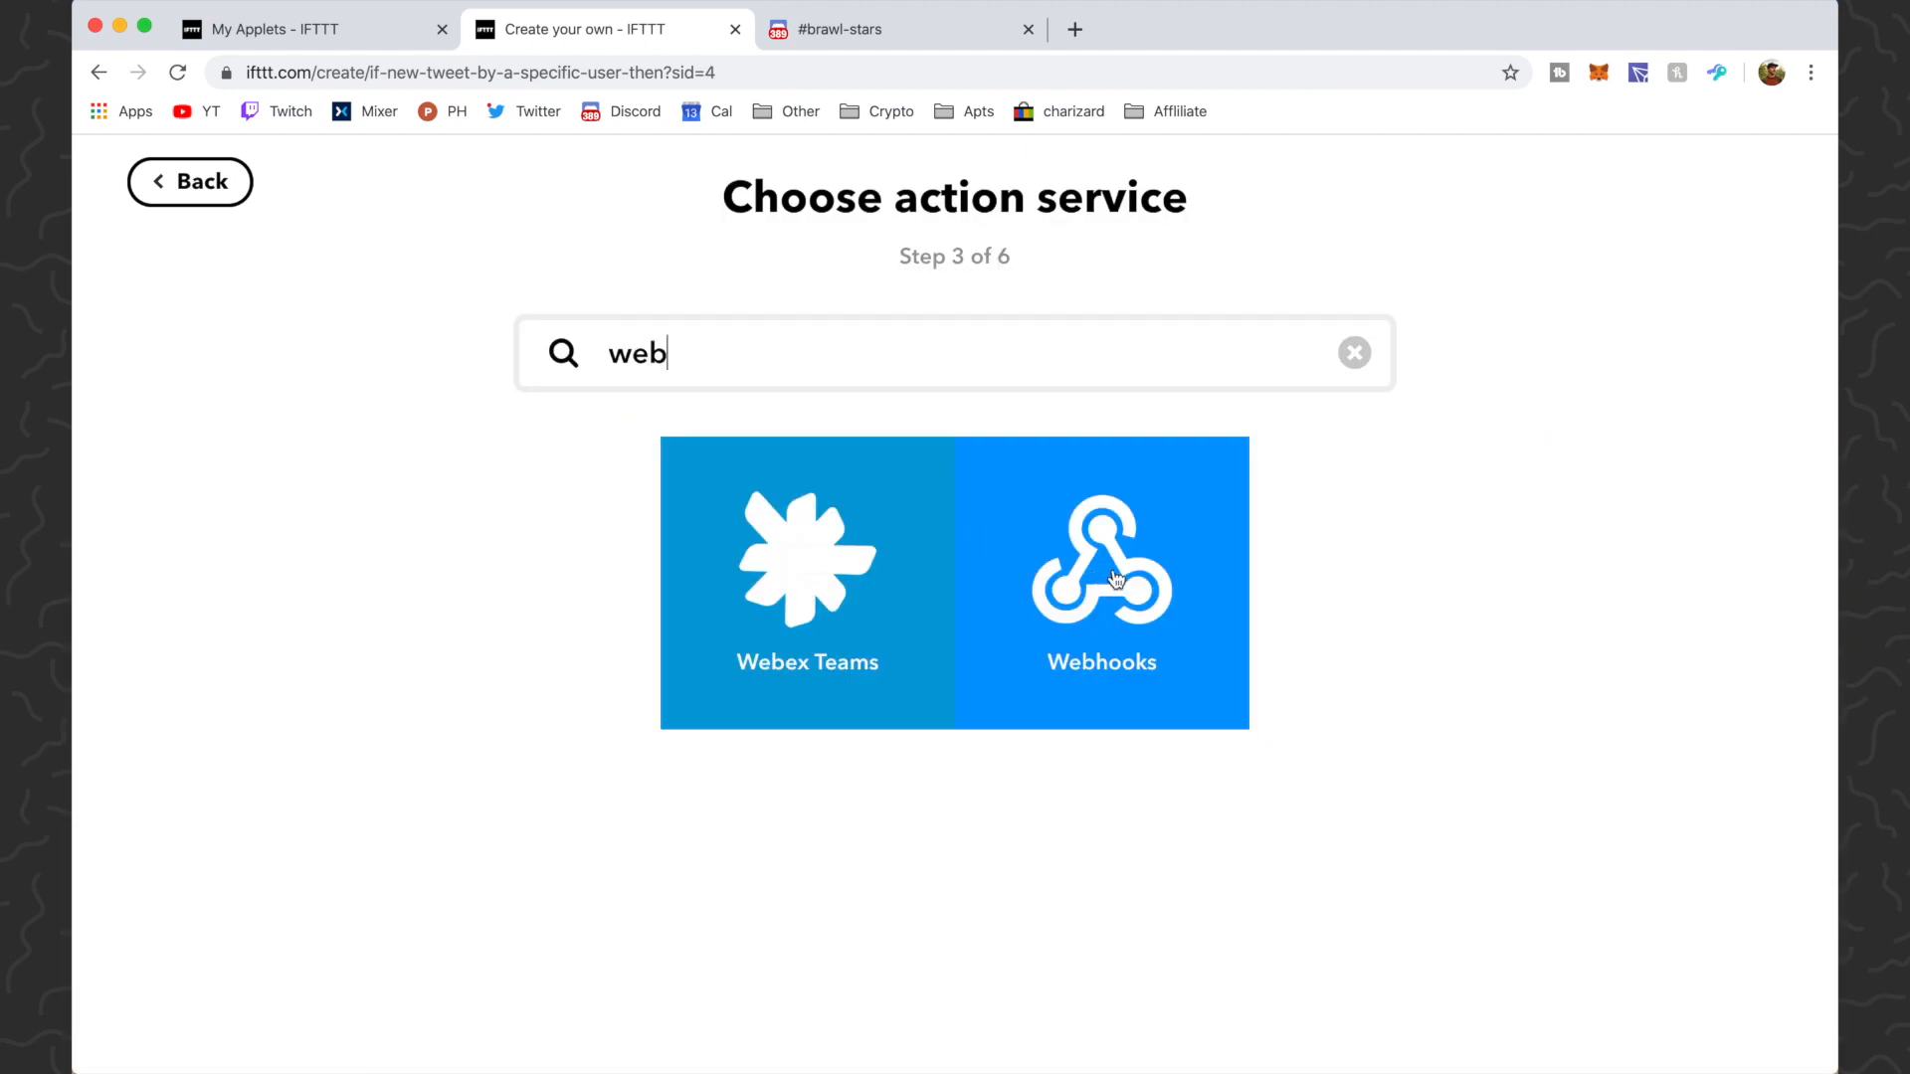
left_click(1119, 598)
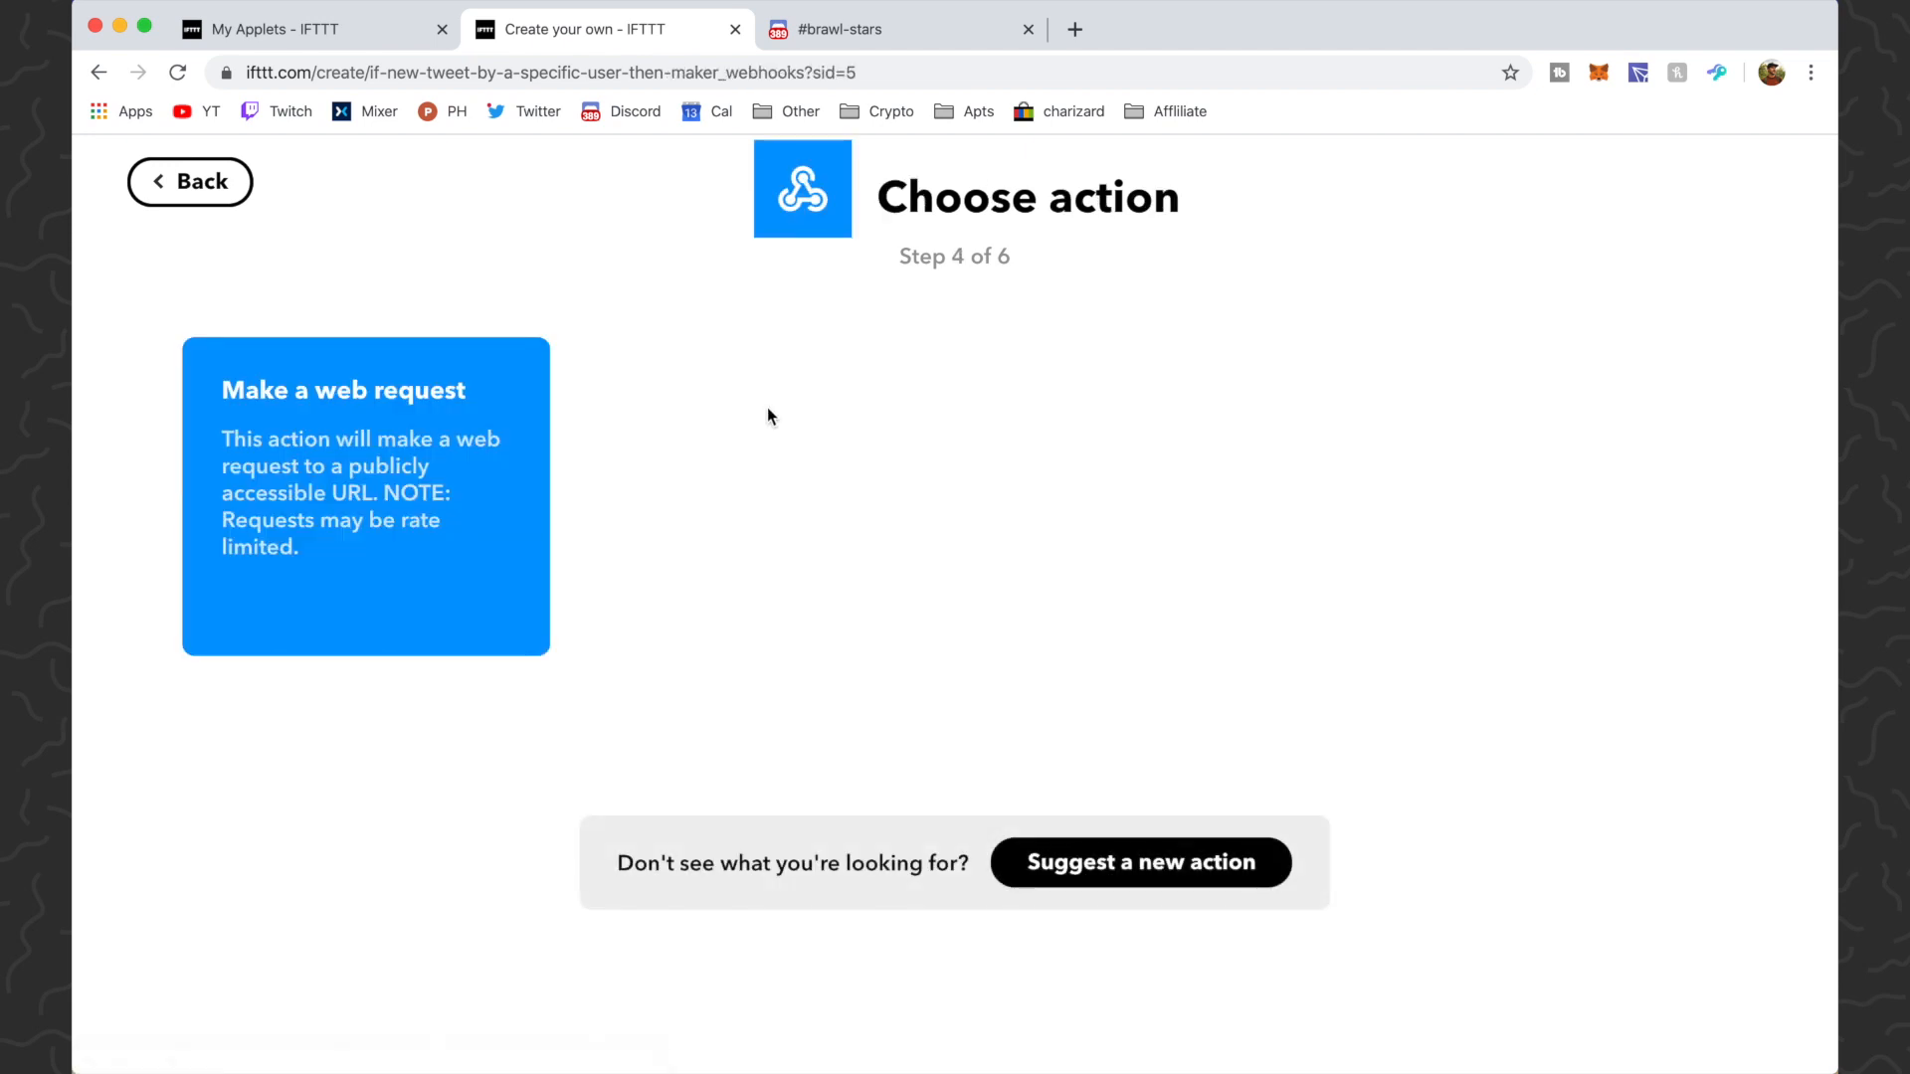
left_click(361, 637)
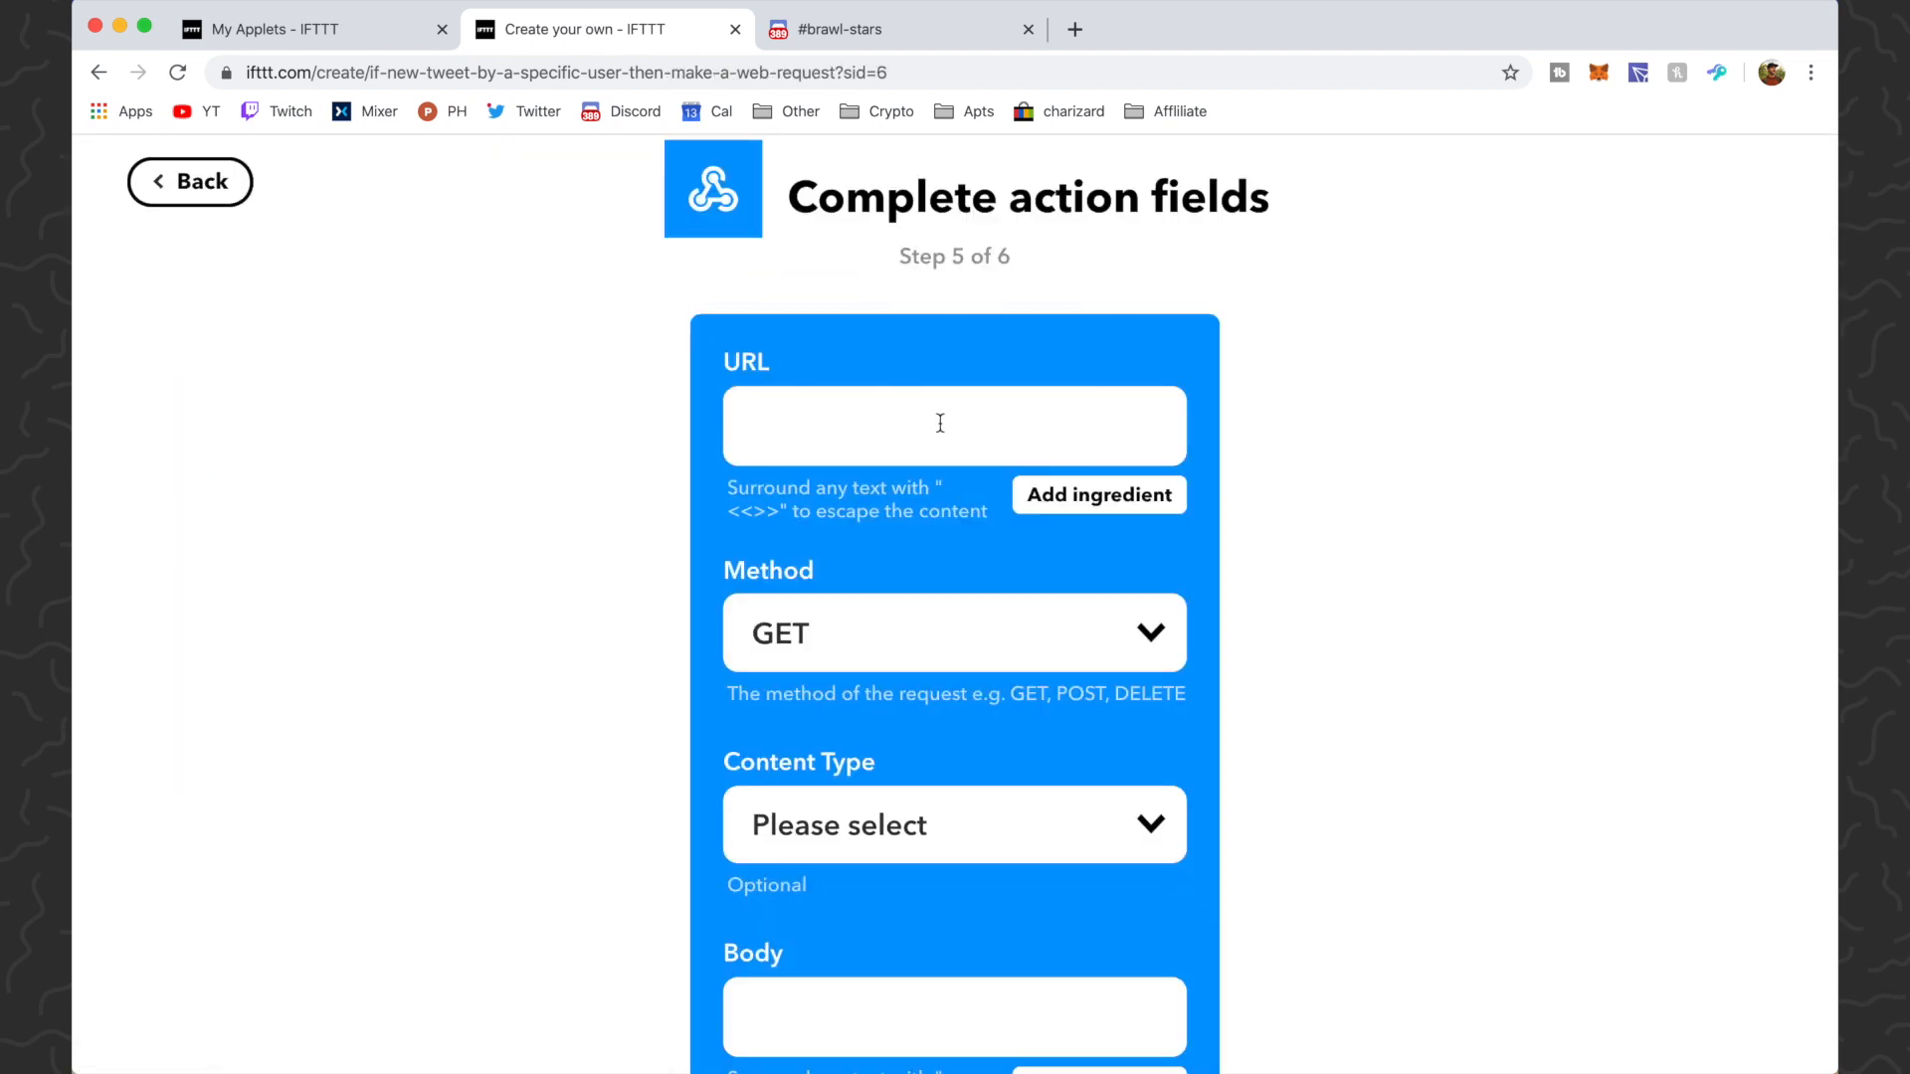
left_click(906, 23)
After browsing channels, create a new webhook from the #brawl-stars channel's webhook settings.
left_click(242, 540)
left_click(298, 450)
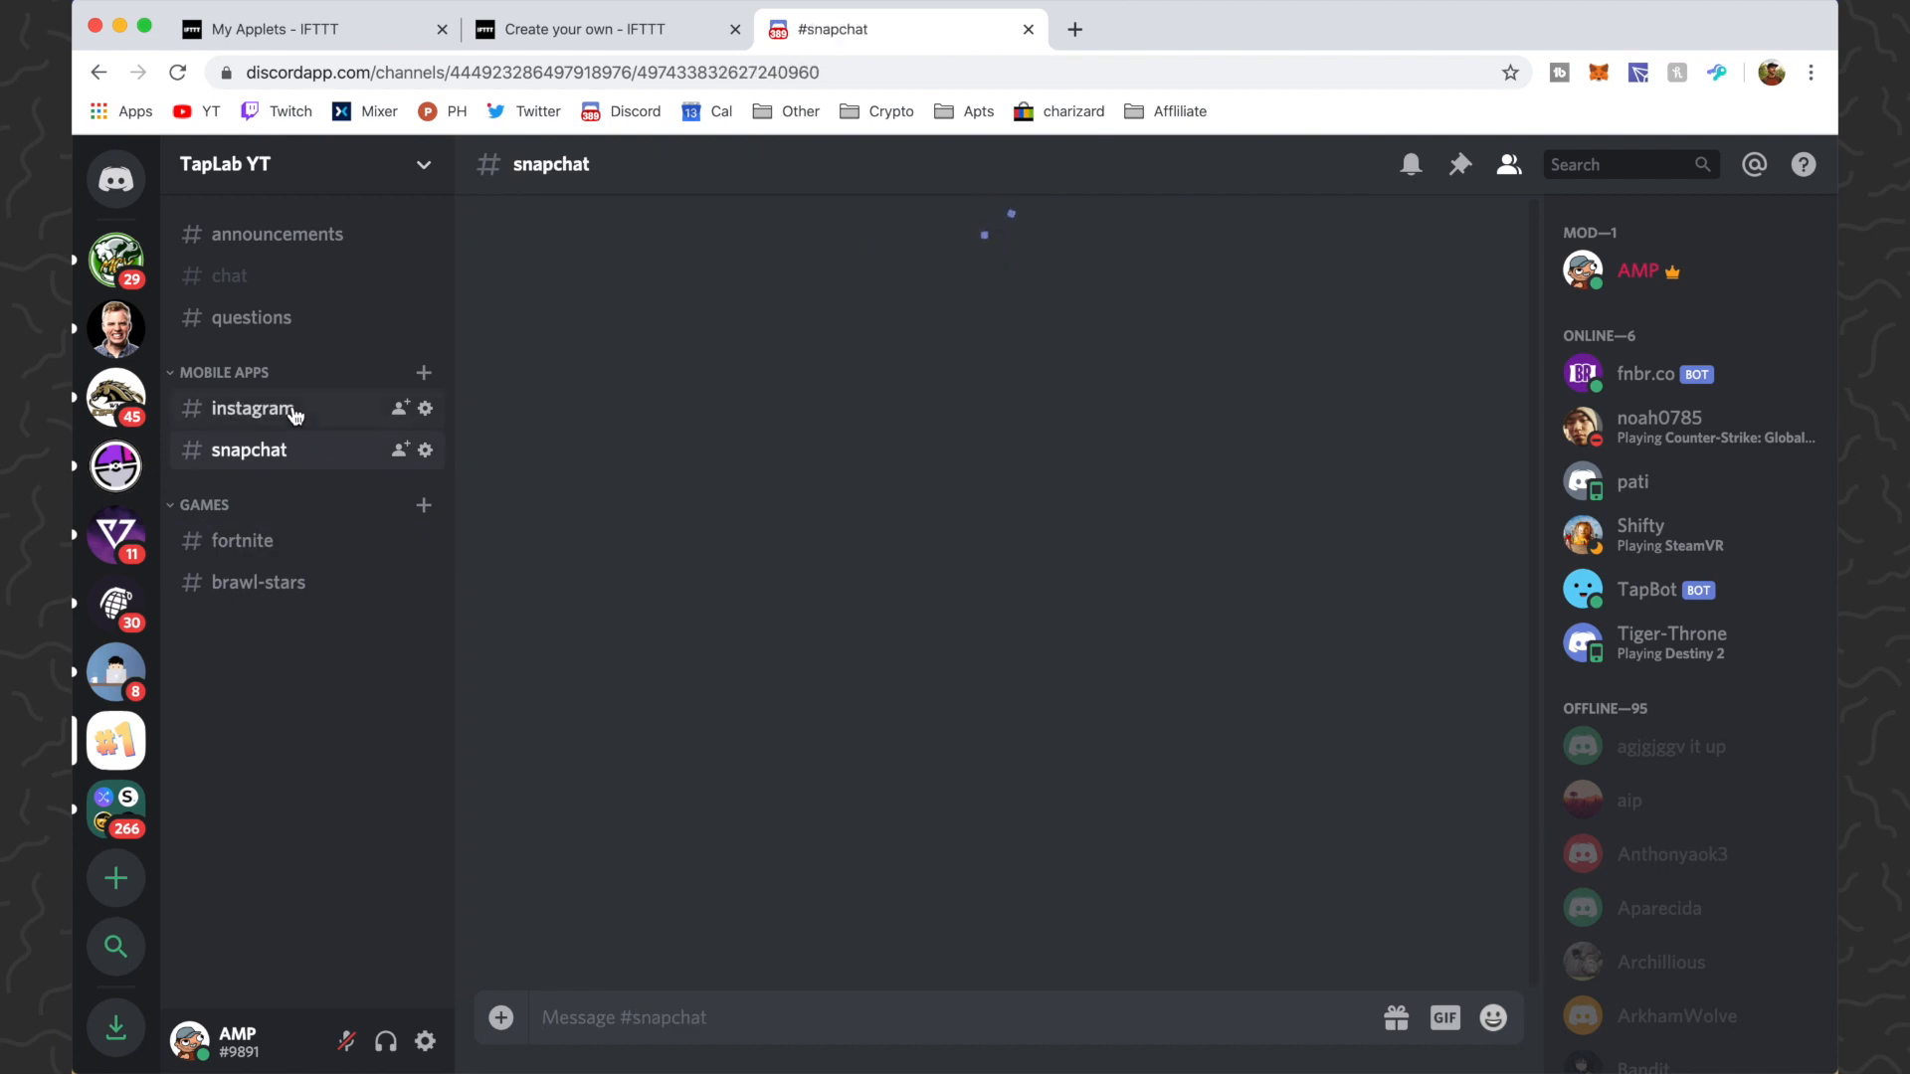
left_click(298, 411)
left_click(258, 583)
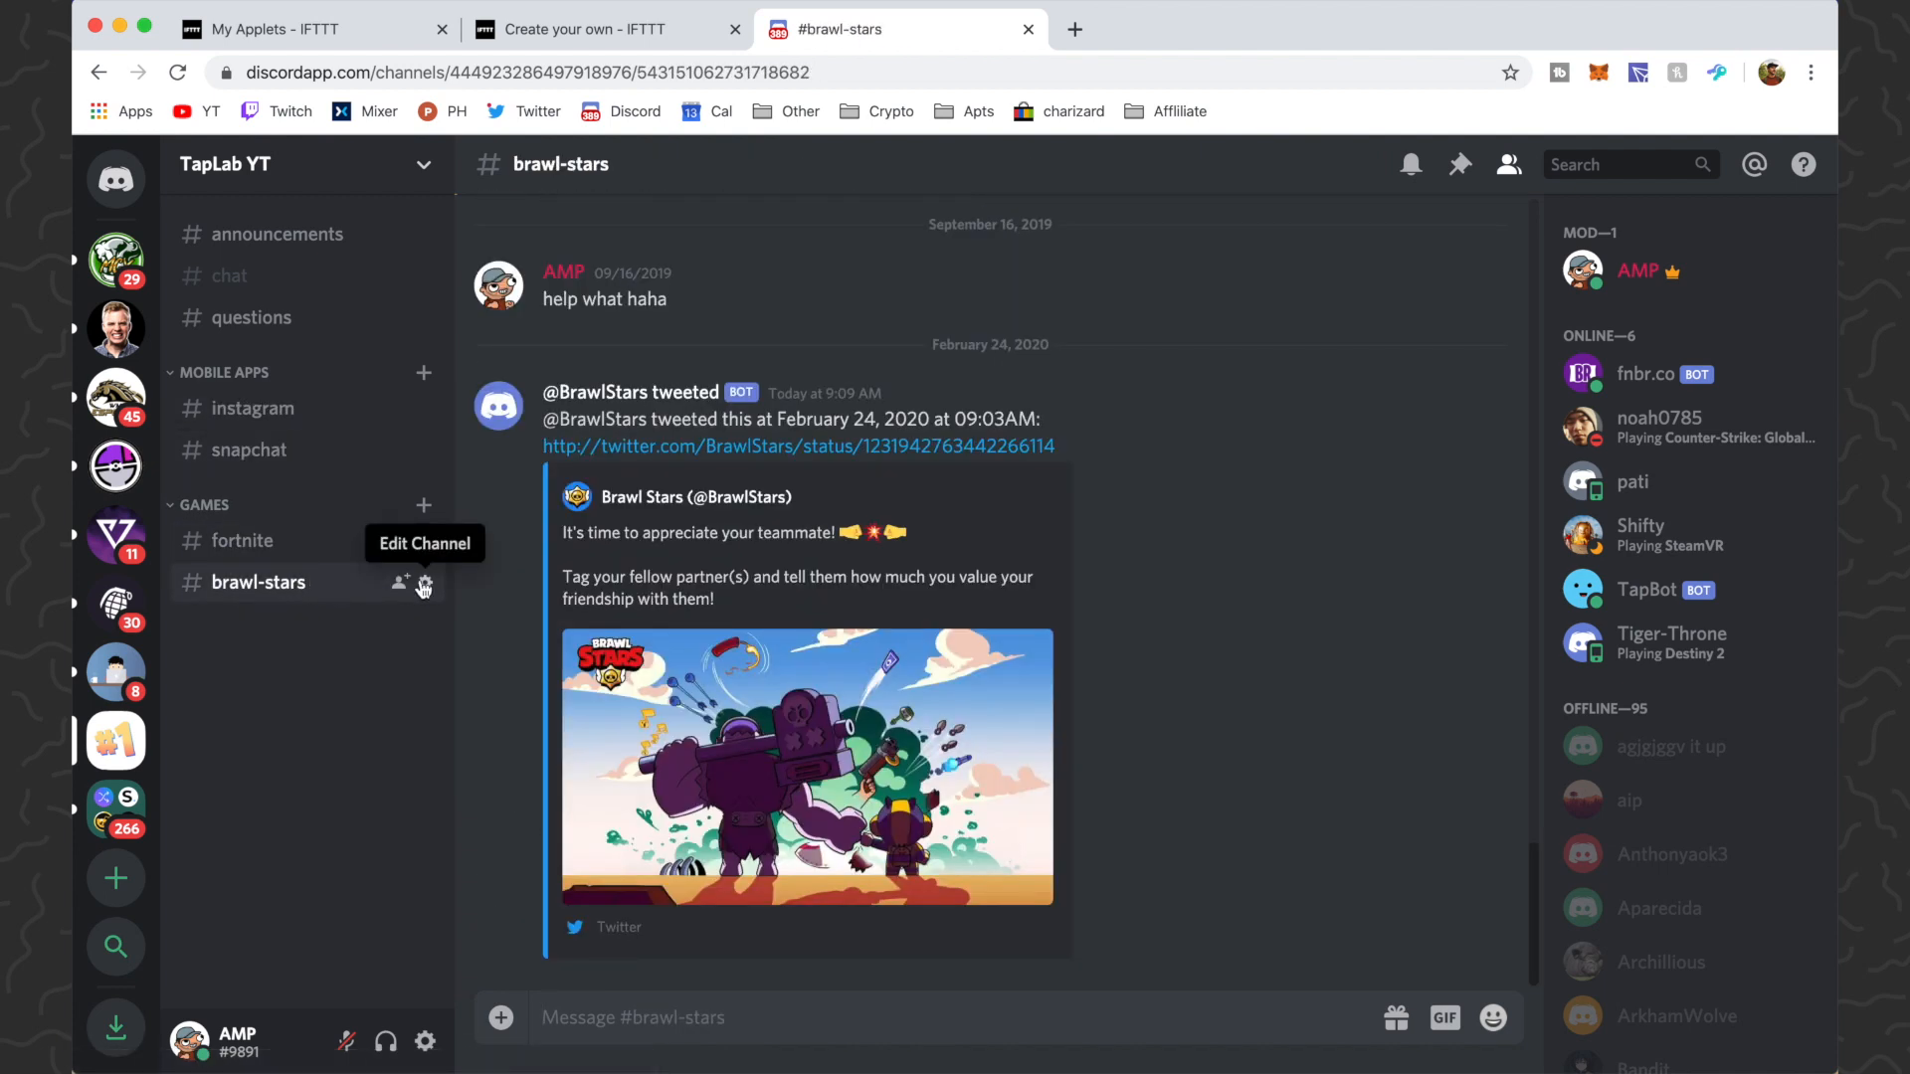
left_click(425, 584)
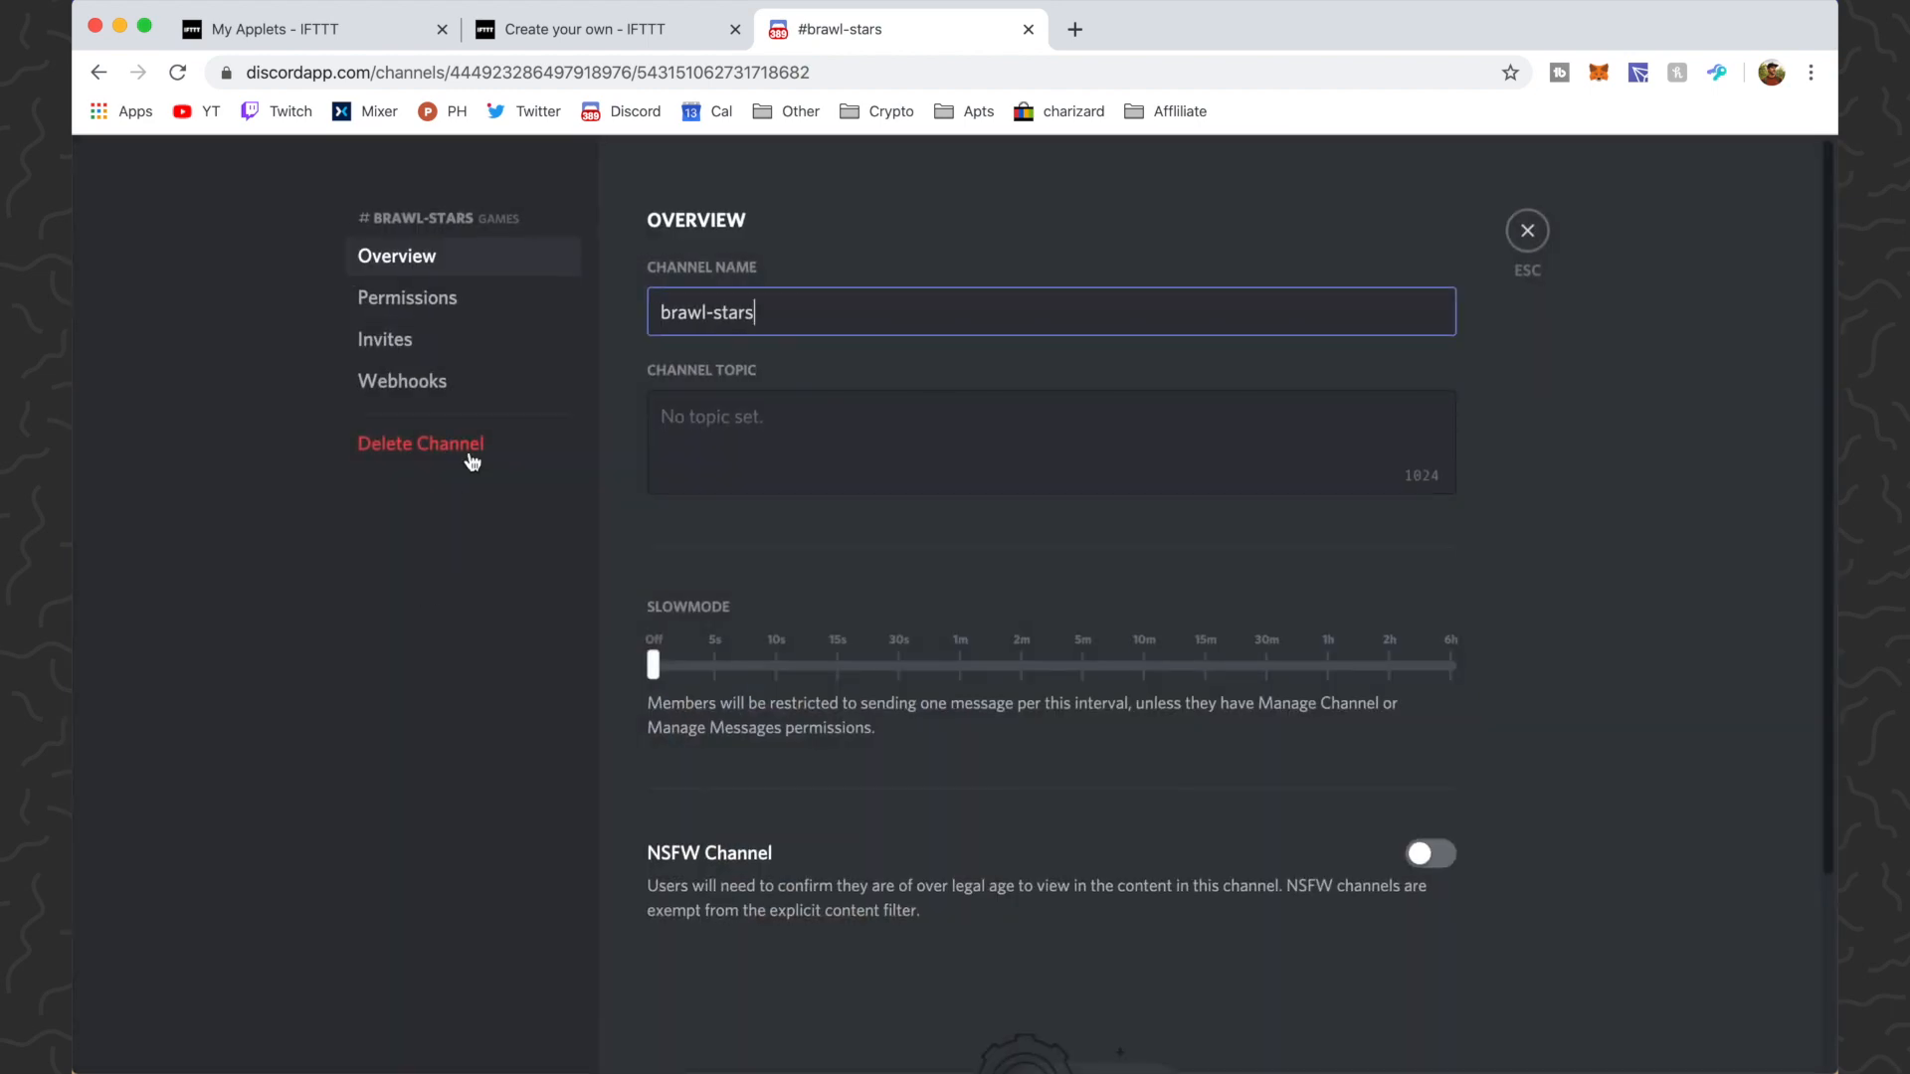
left_click(401, 386)
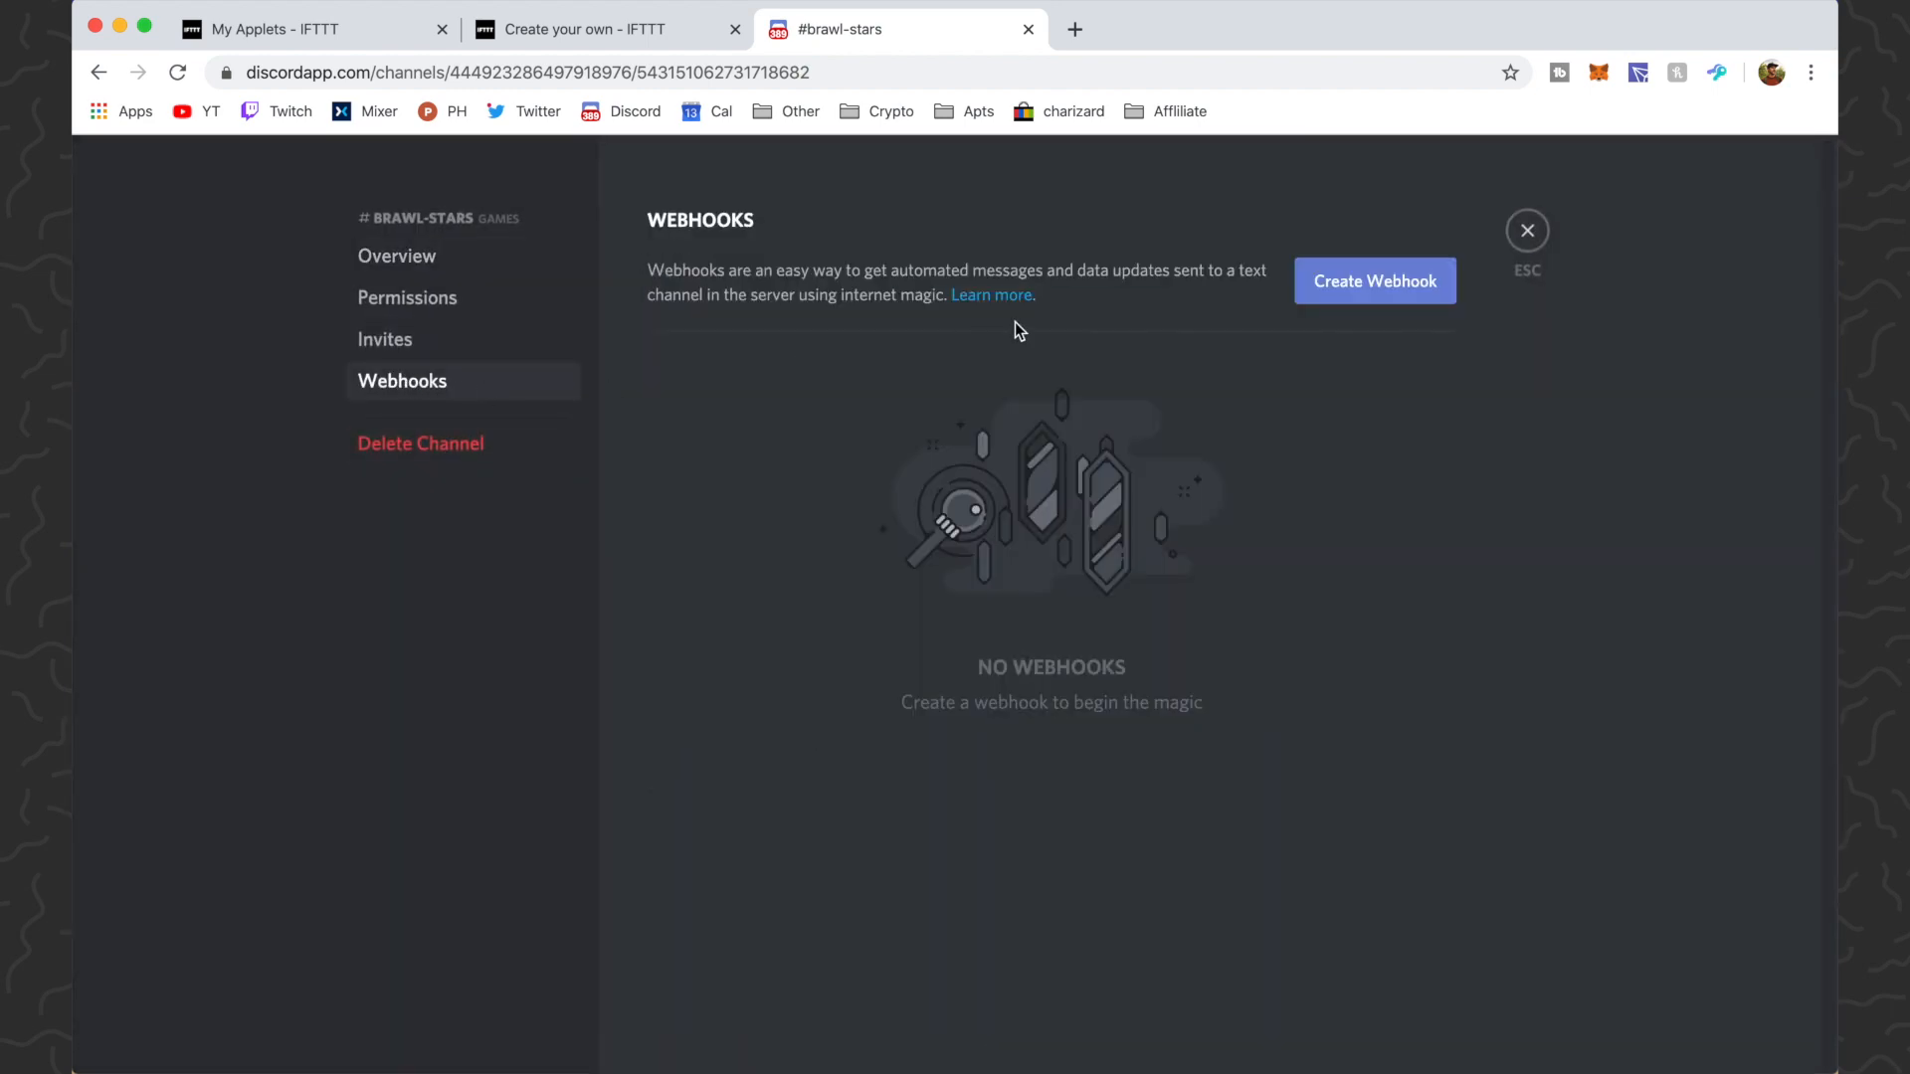
left_click(1373, 281)
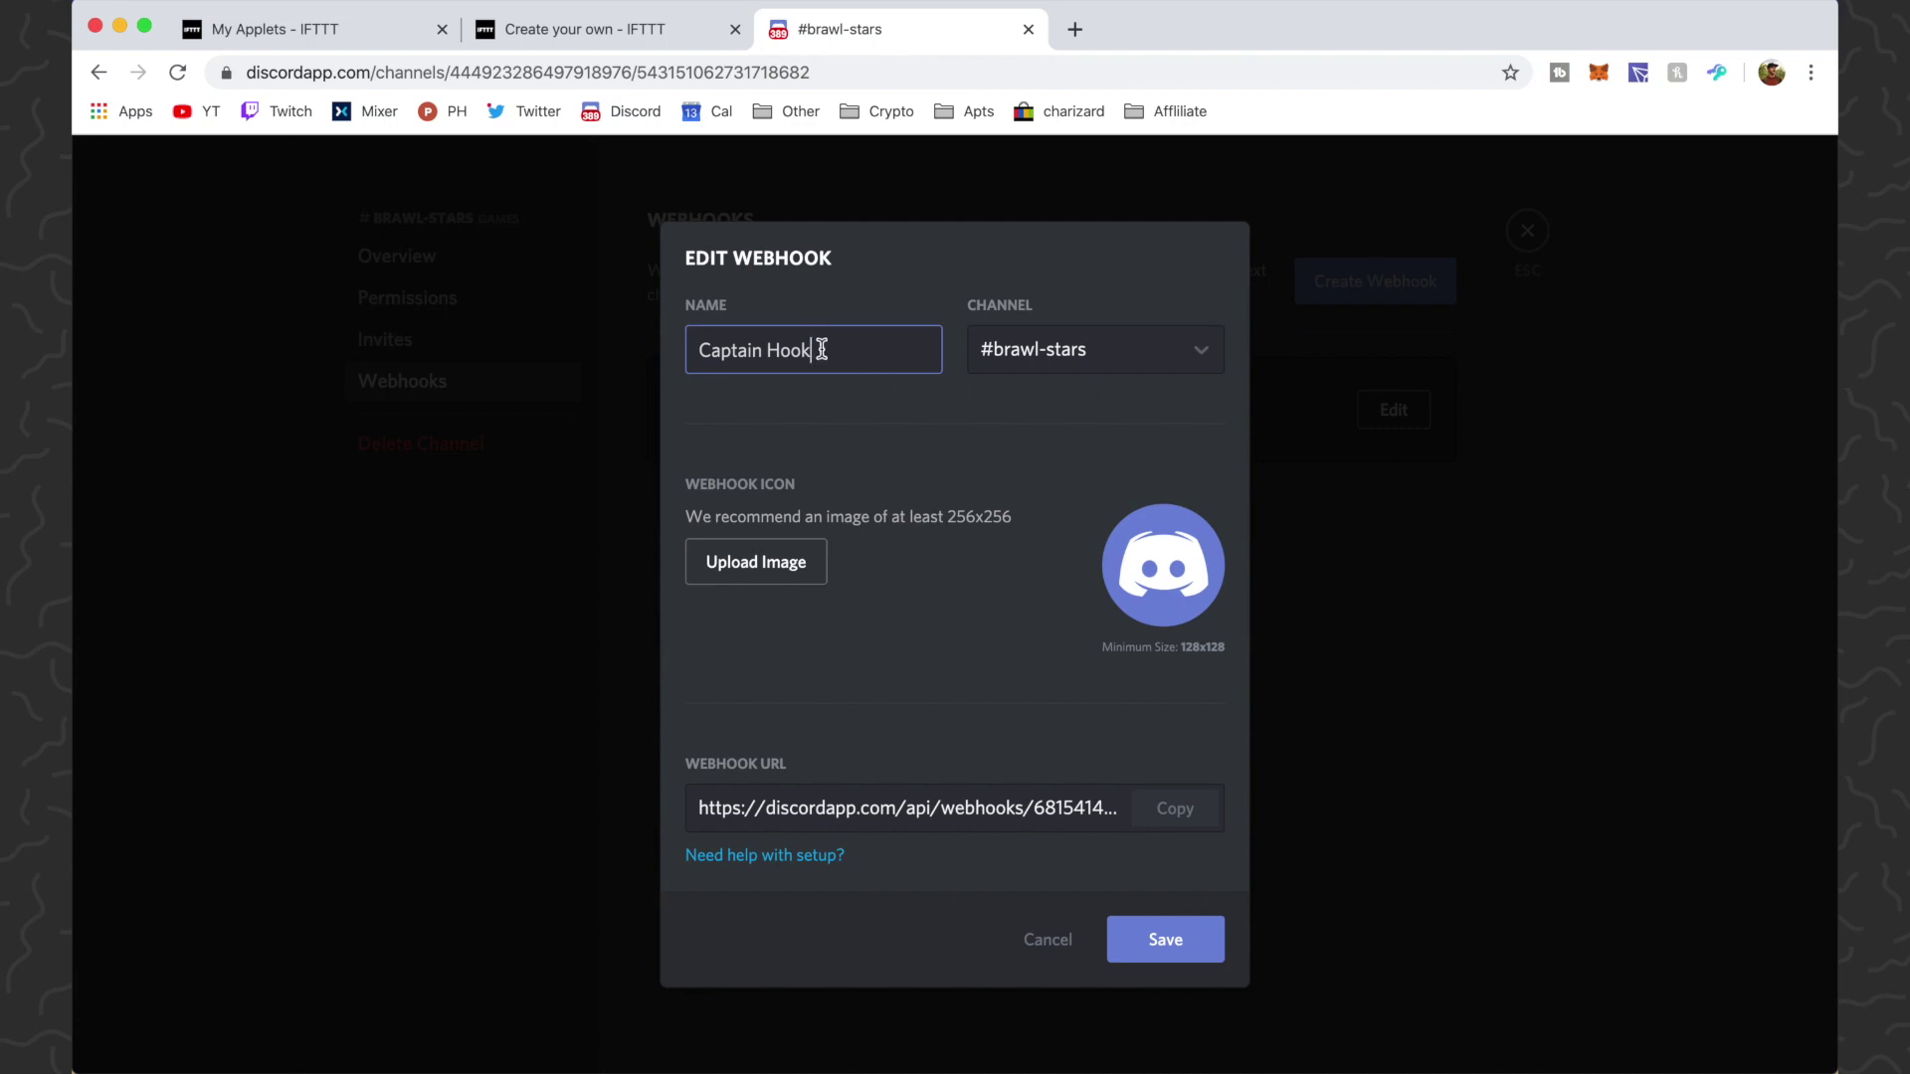
Name the webhook Brawl Tweets, keep #brawl-stars as its channel and copy the webhook URL.
left_click_drag(822, 349, 605, 348)
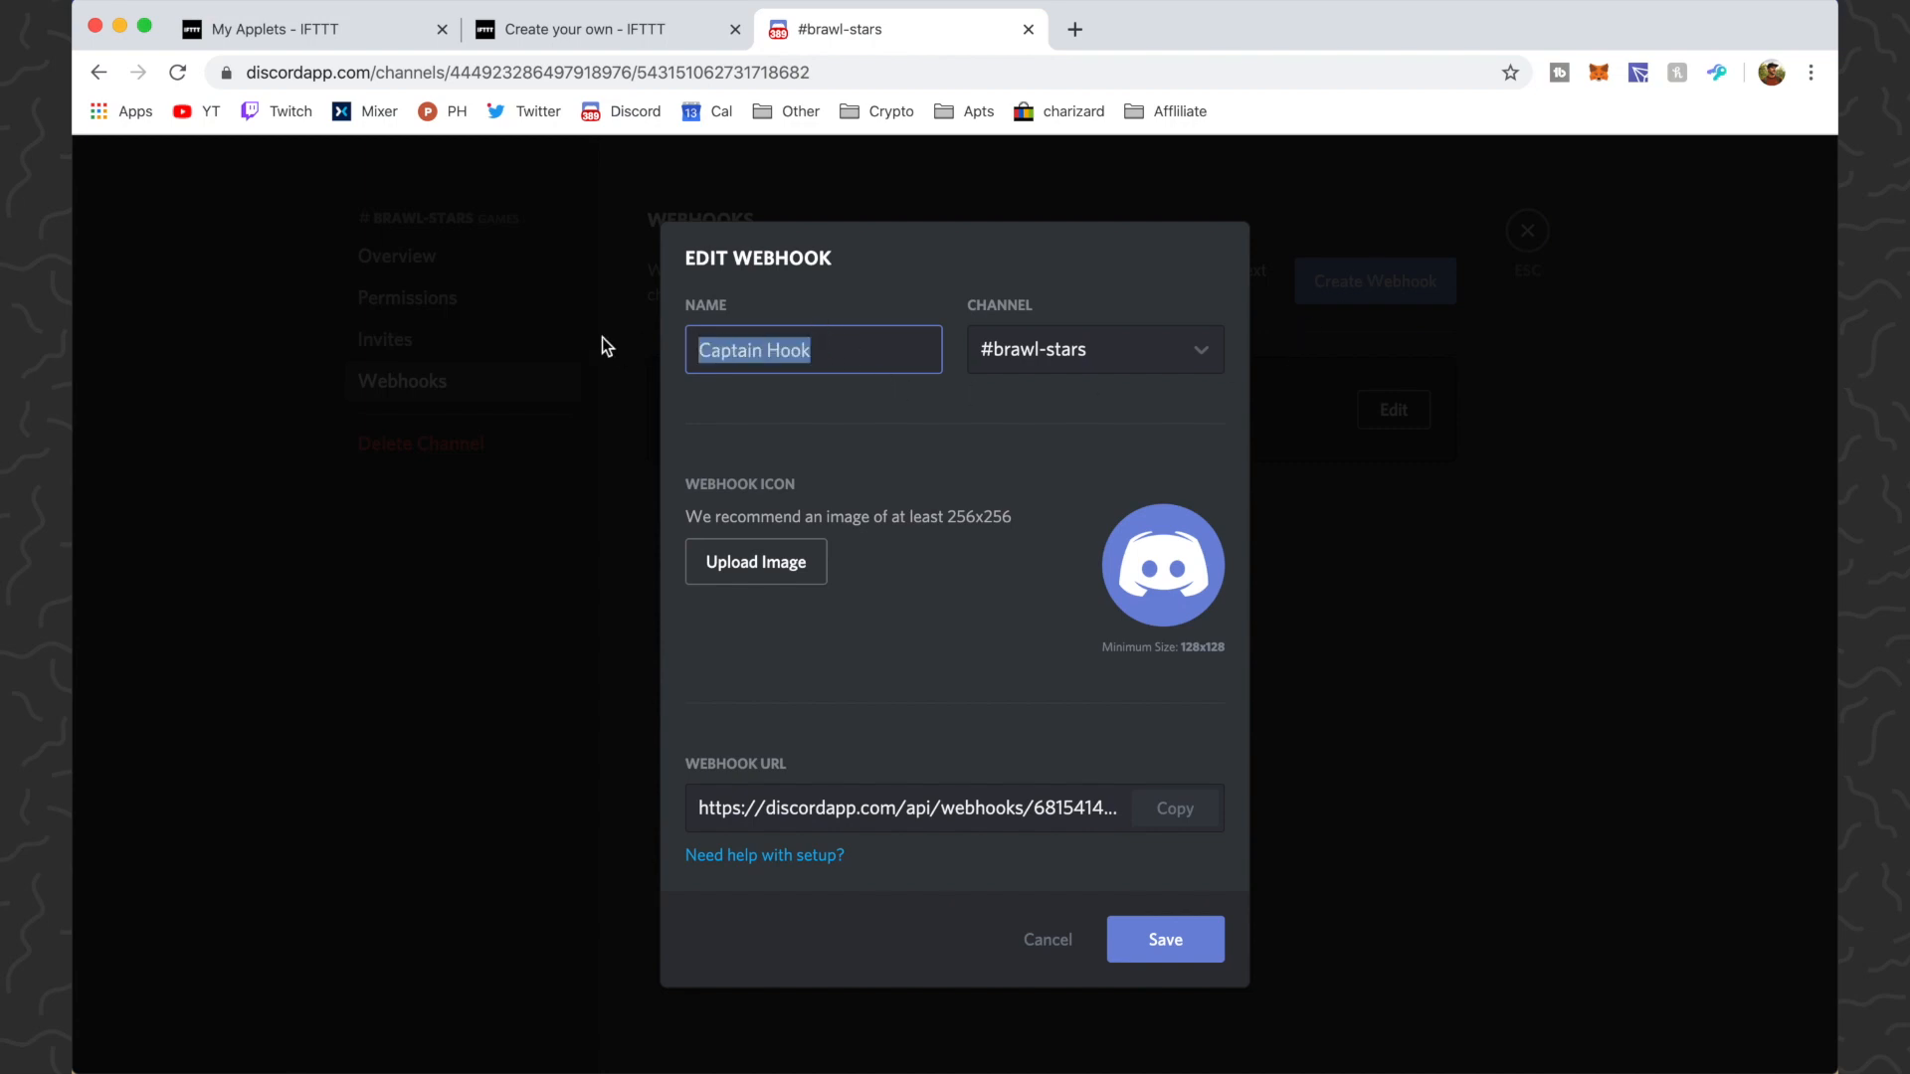
type("Brawl ")
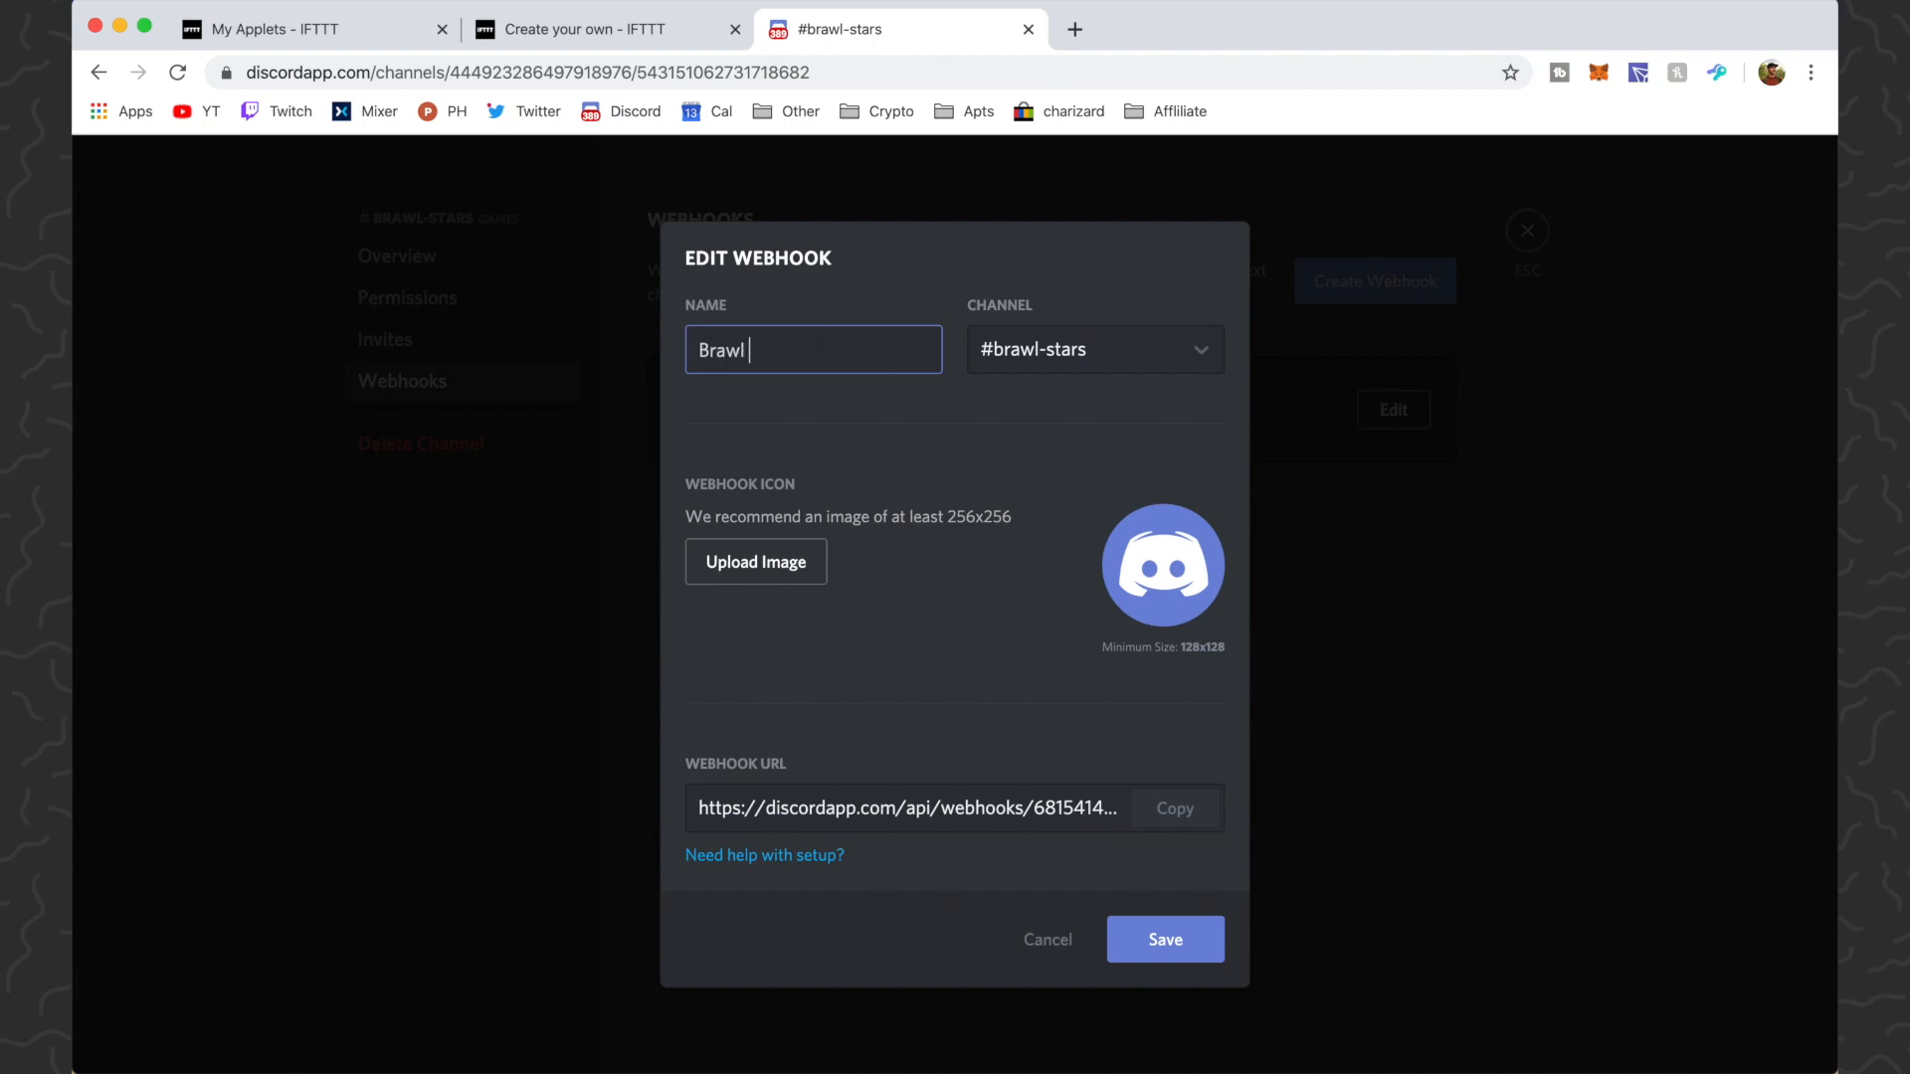
type("Tweets")
left_click(1203, 350)
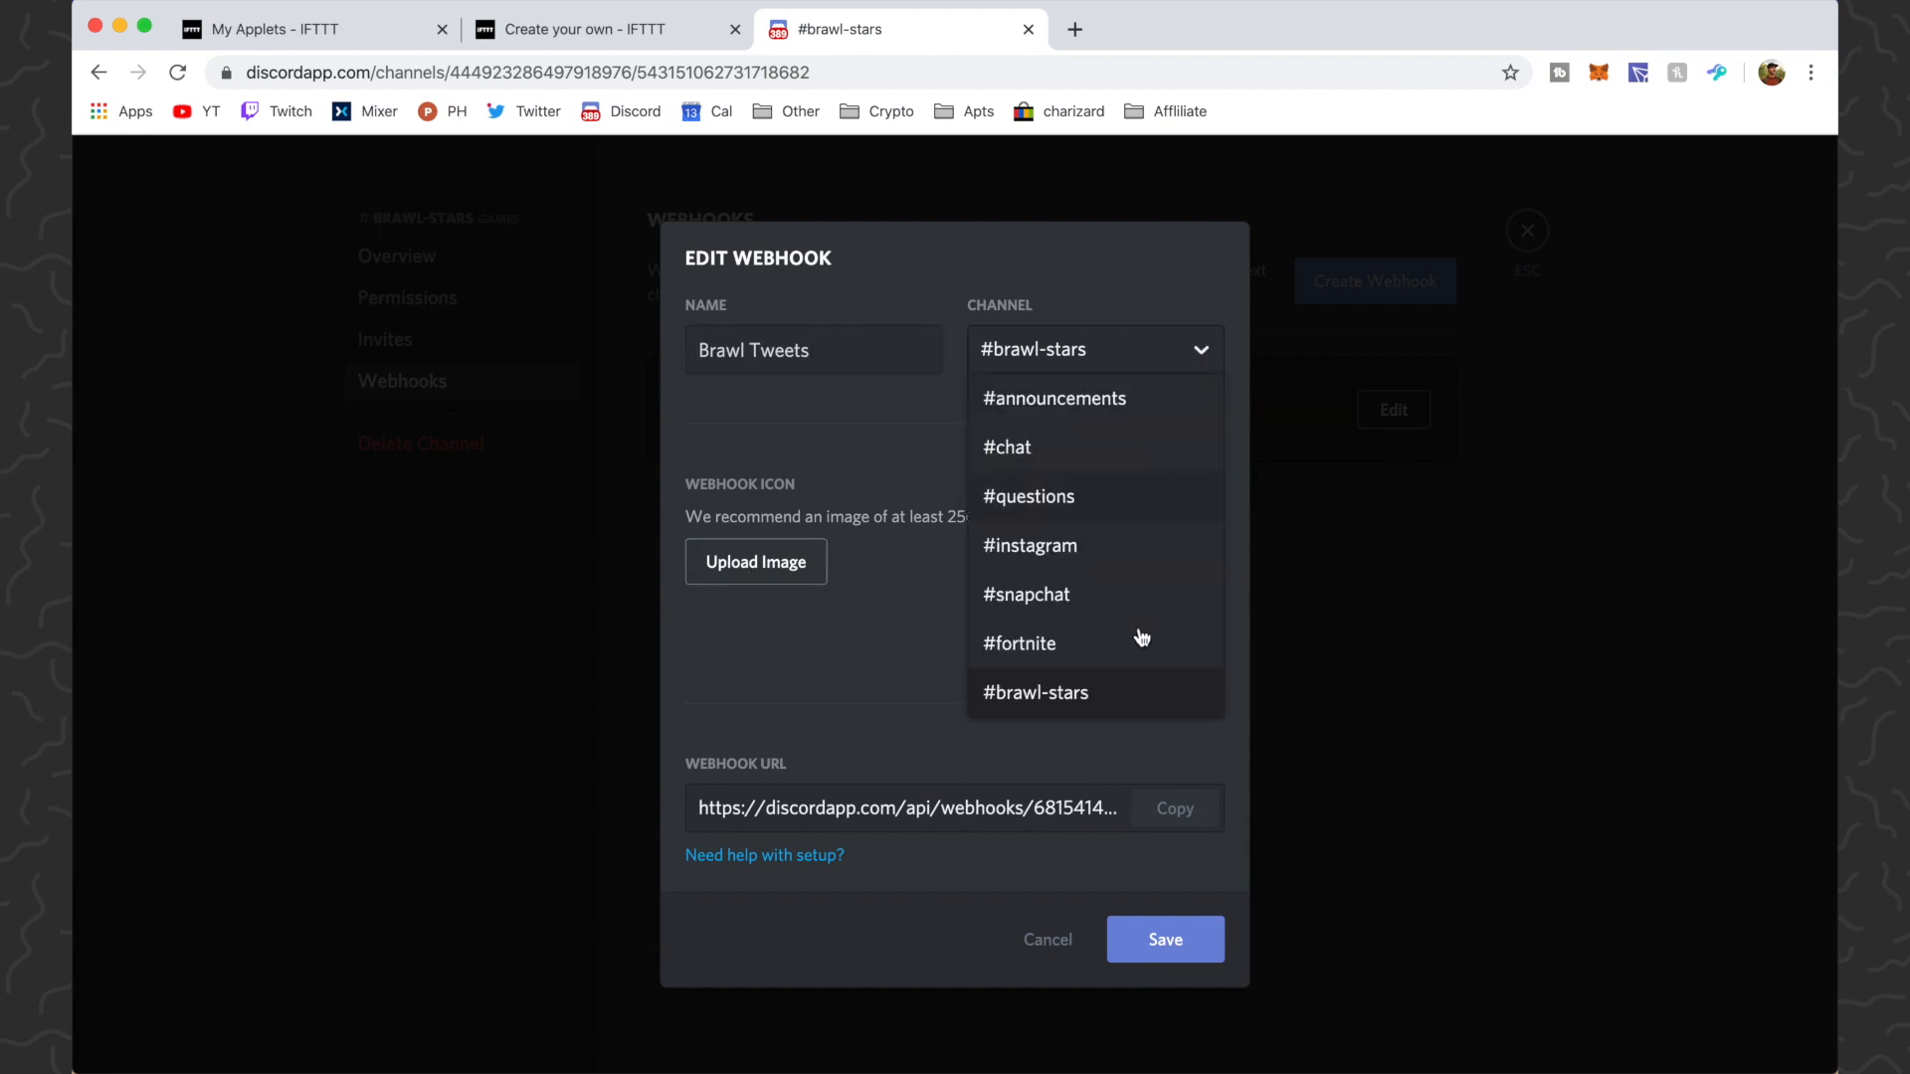
left_click(1101, 699)
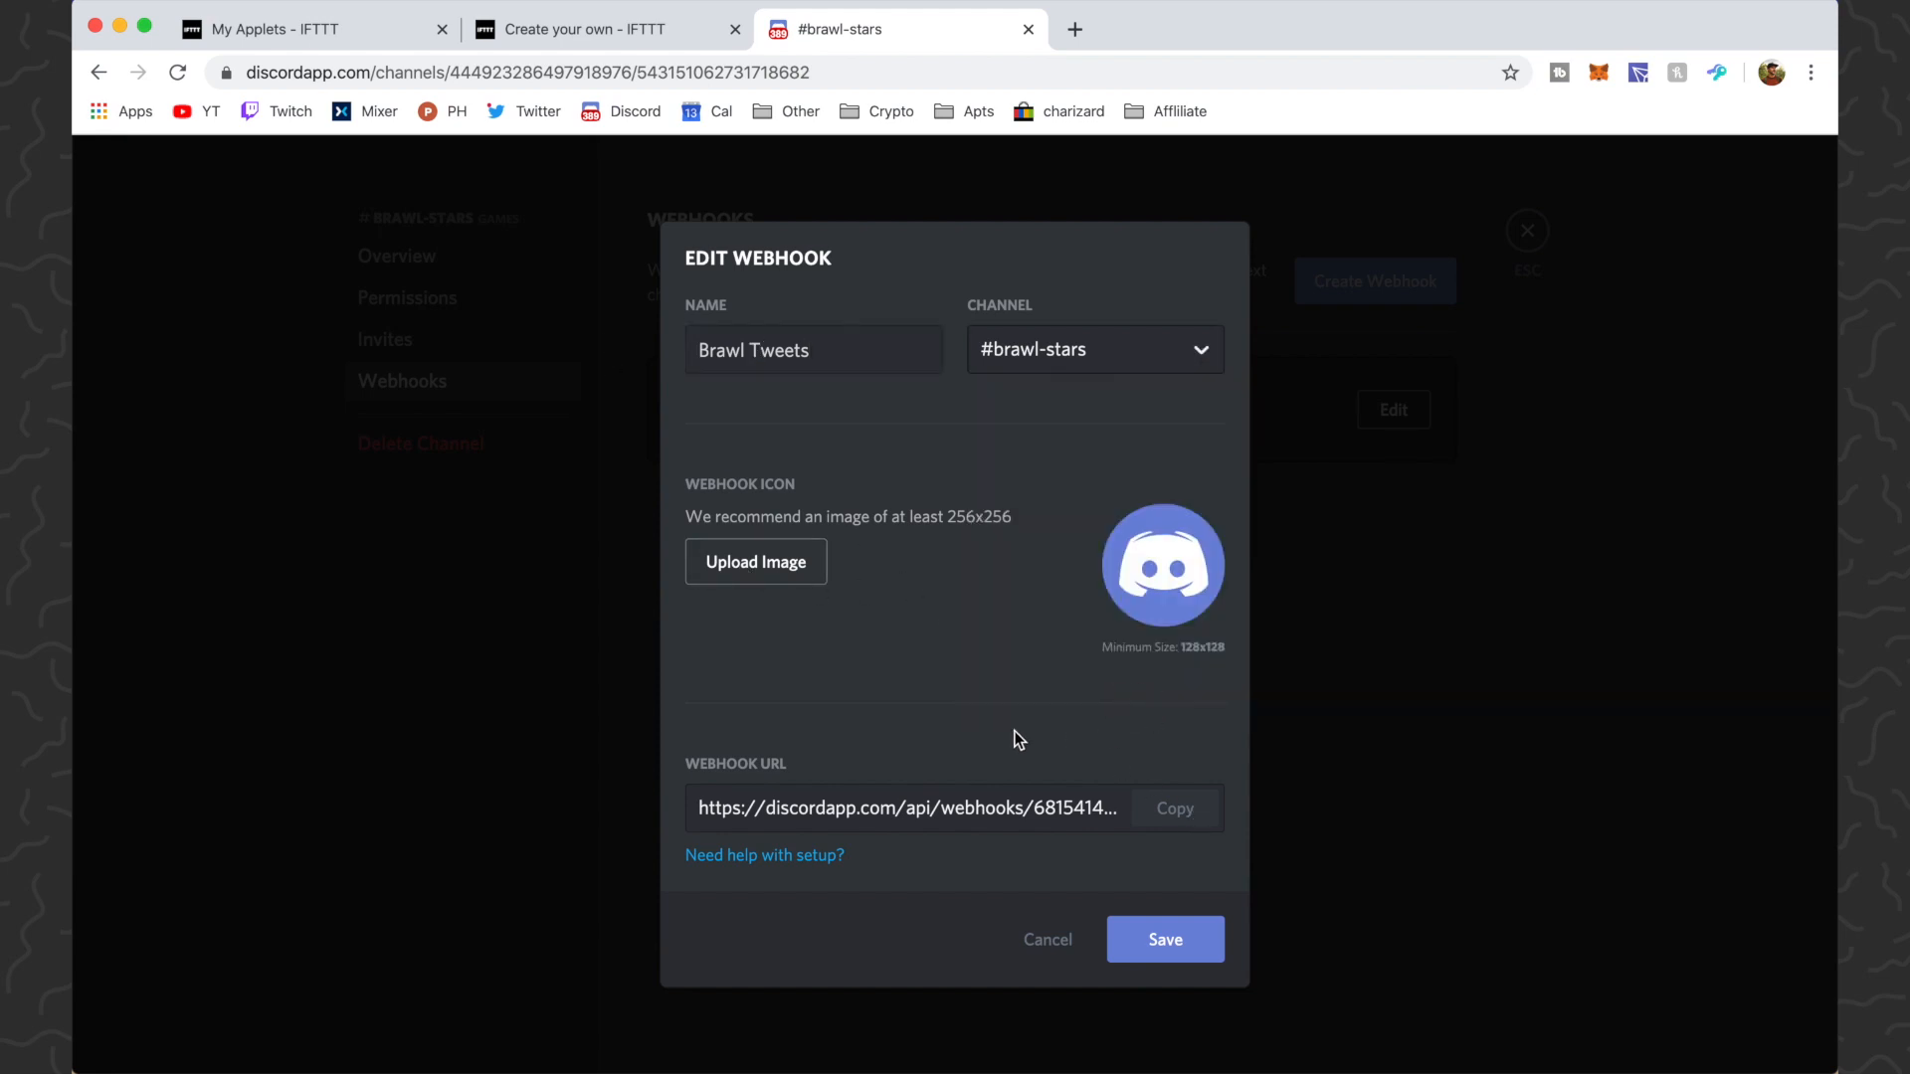
left_click(1176, 807)
Paste the Discord webhook URL and set method POST with content type application/json.
left_click(597, 29)
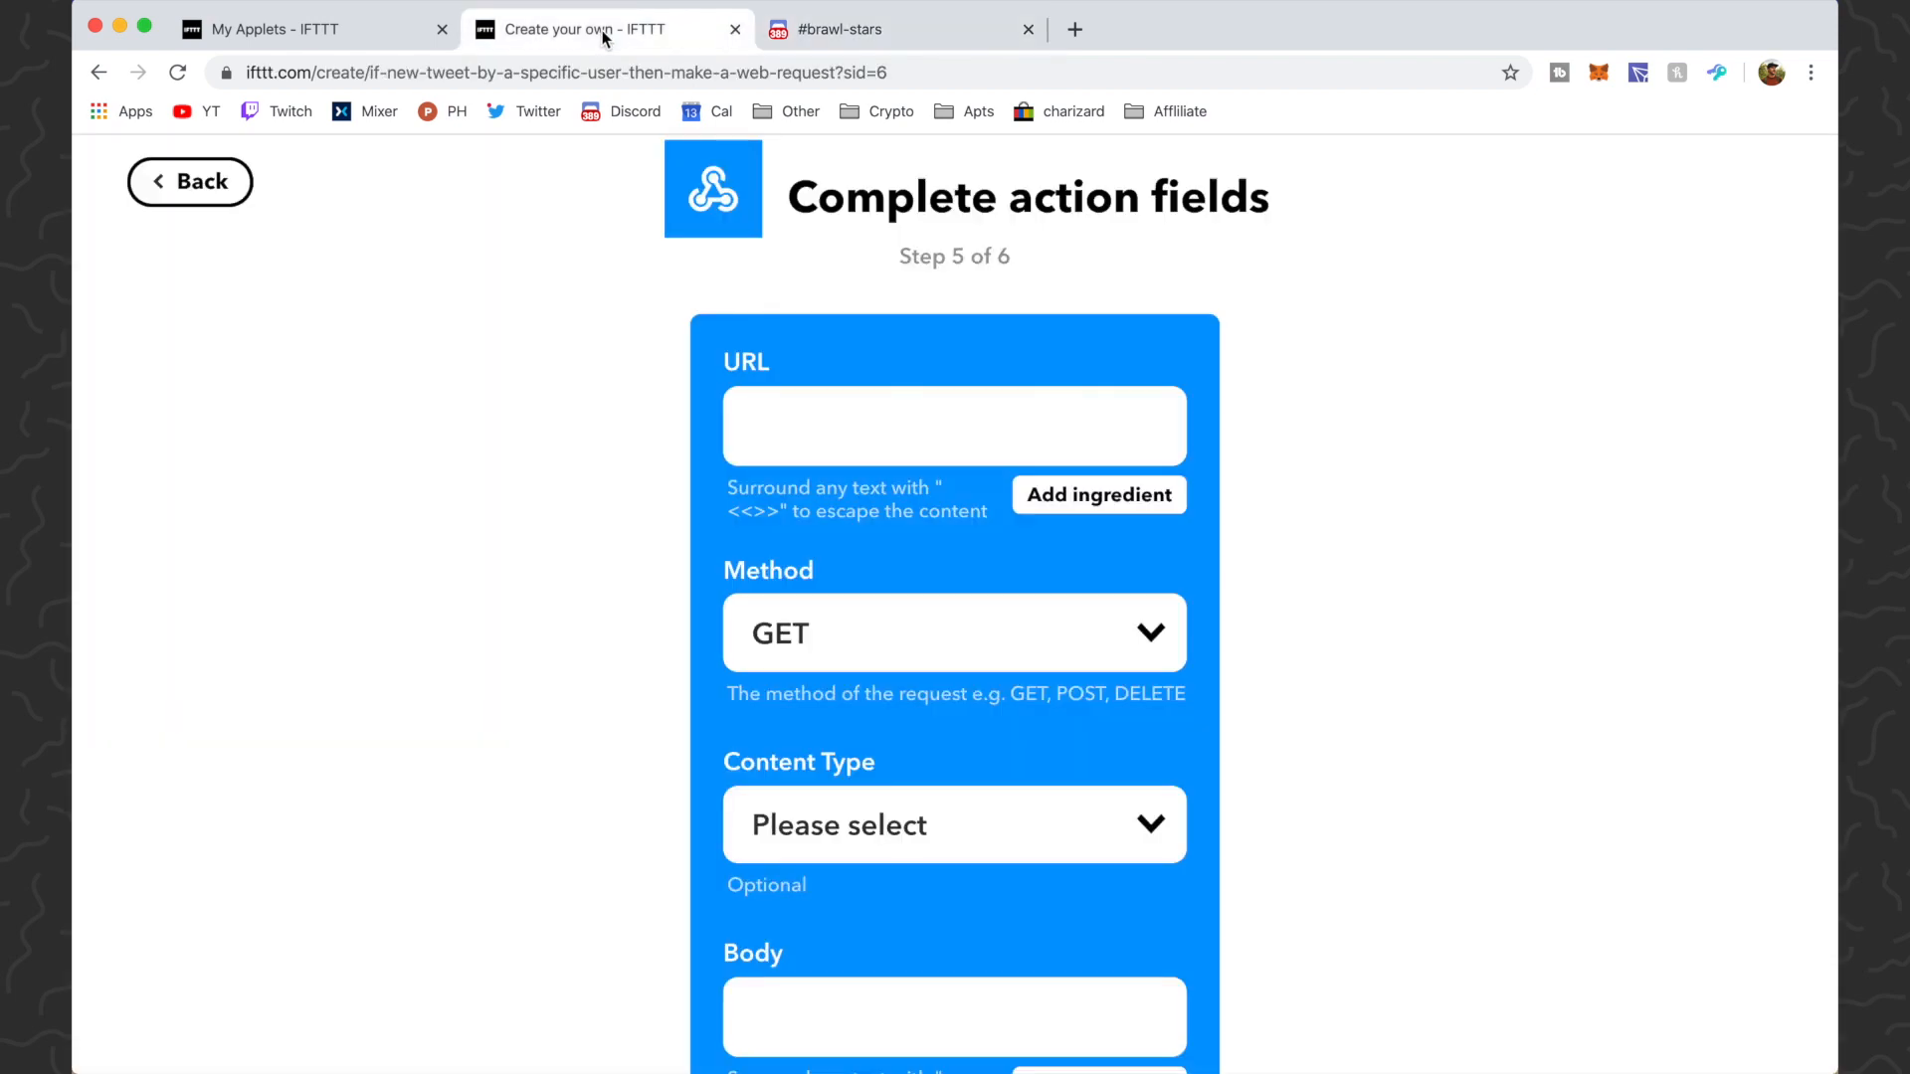
left_click(803, 420)
key("super+v")
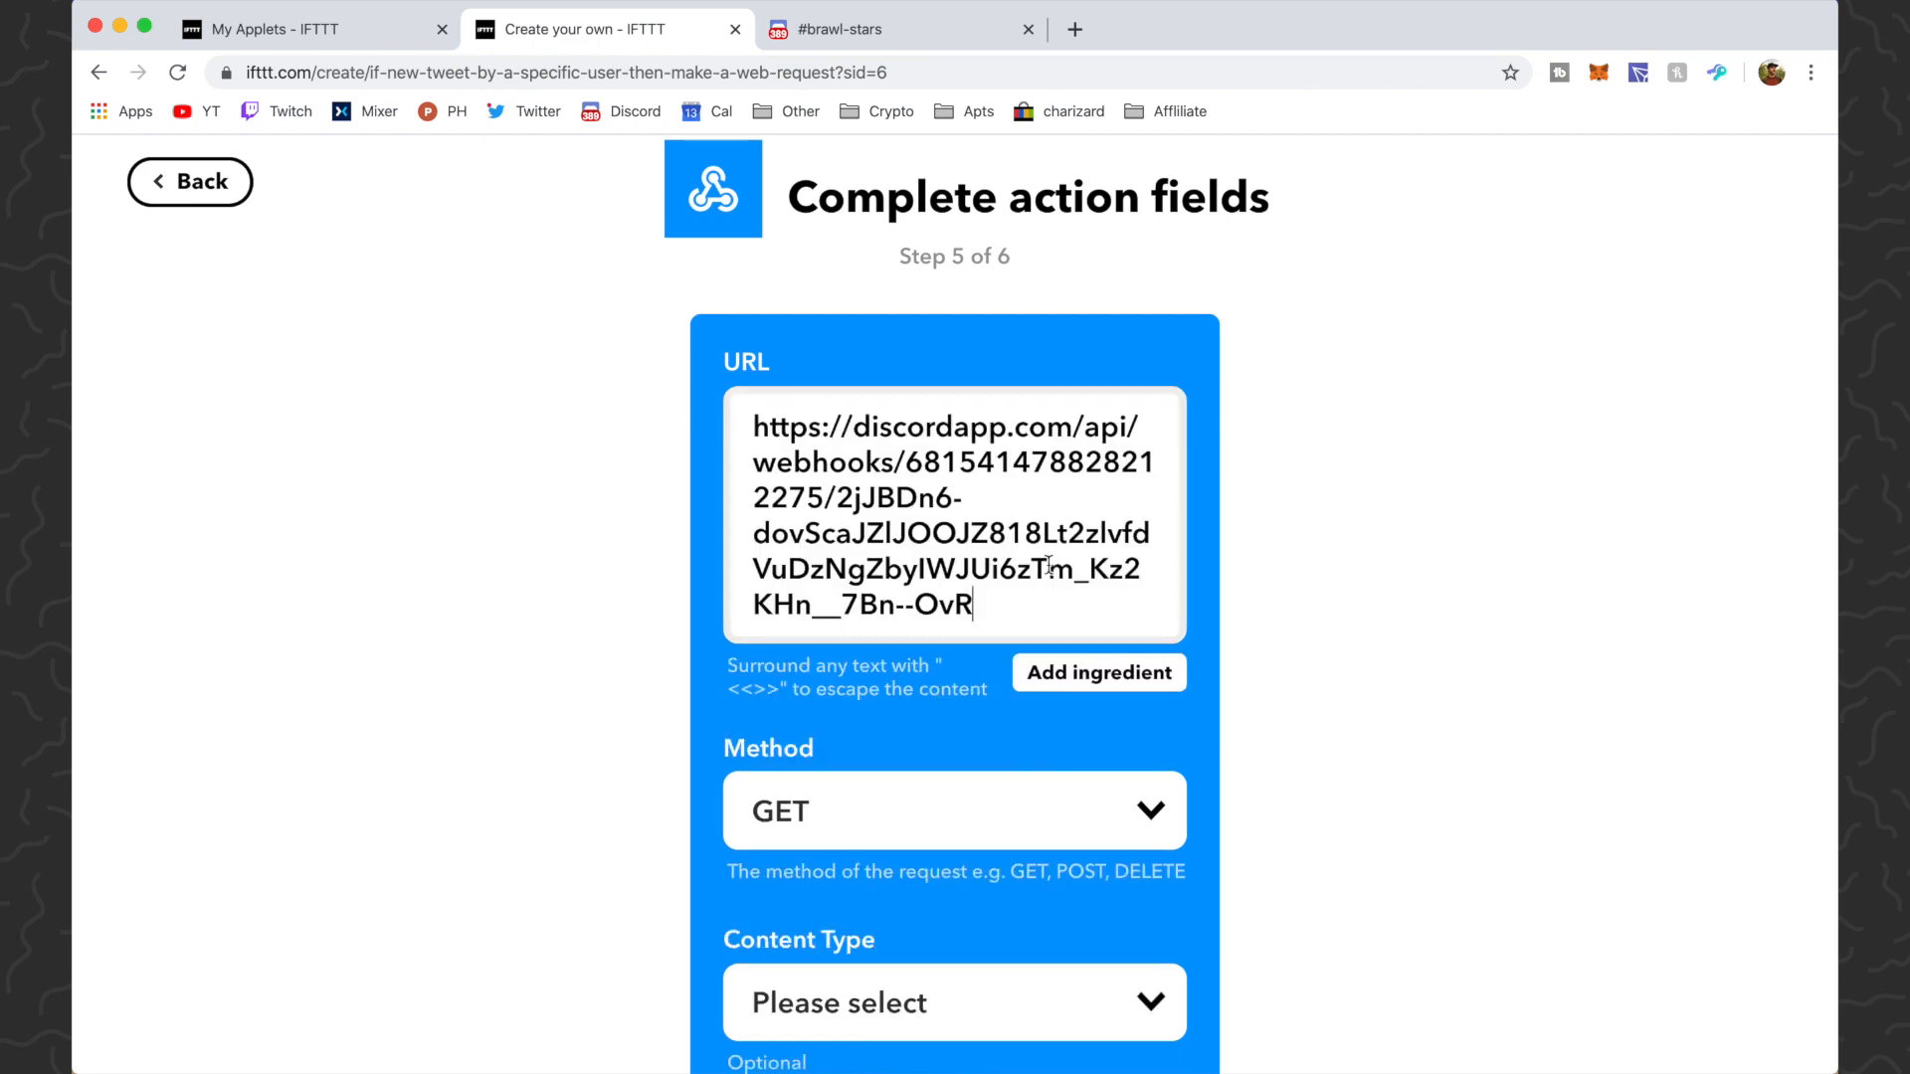
scroll(1049, 568, "down", 5)
left_click(1131, 405)
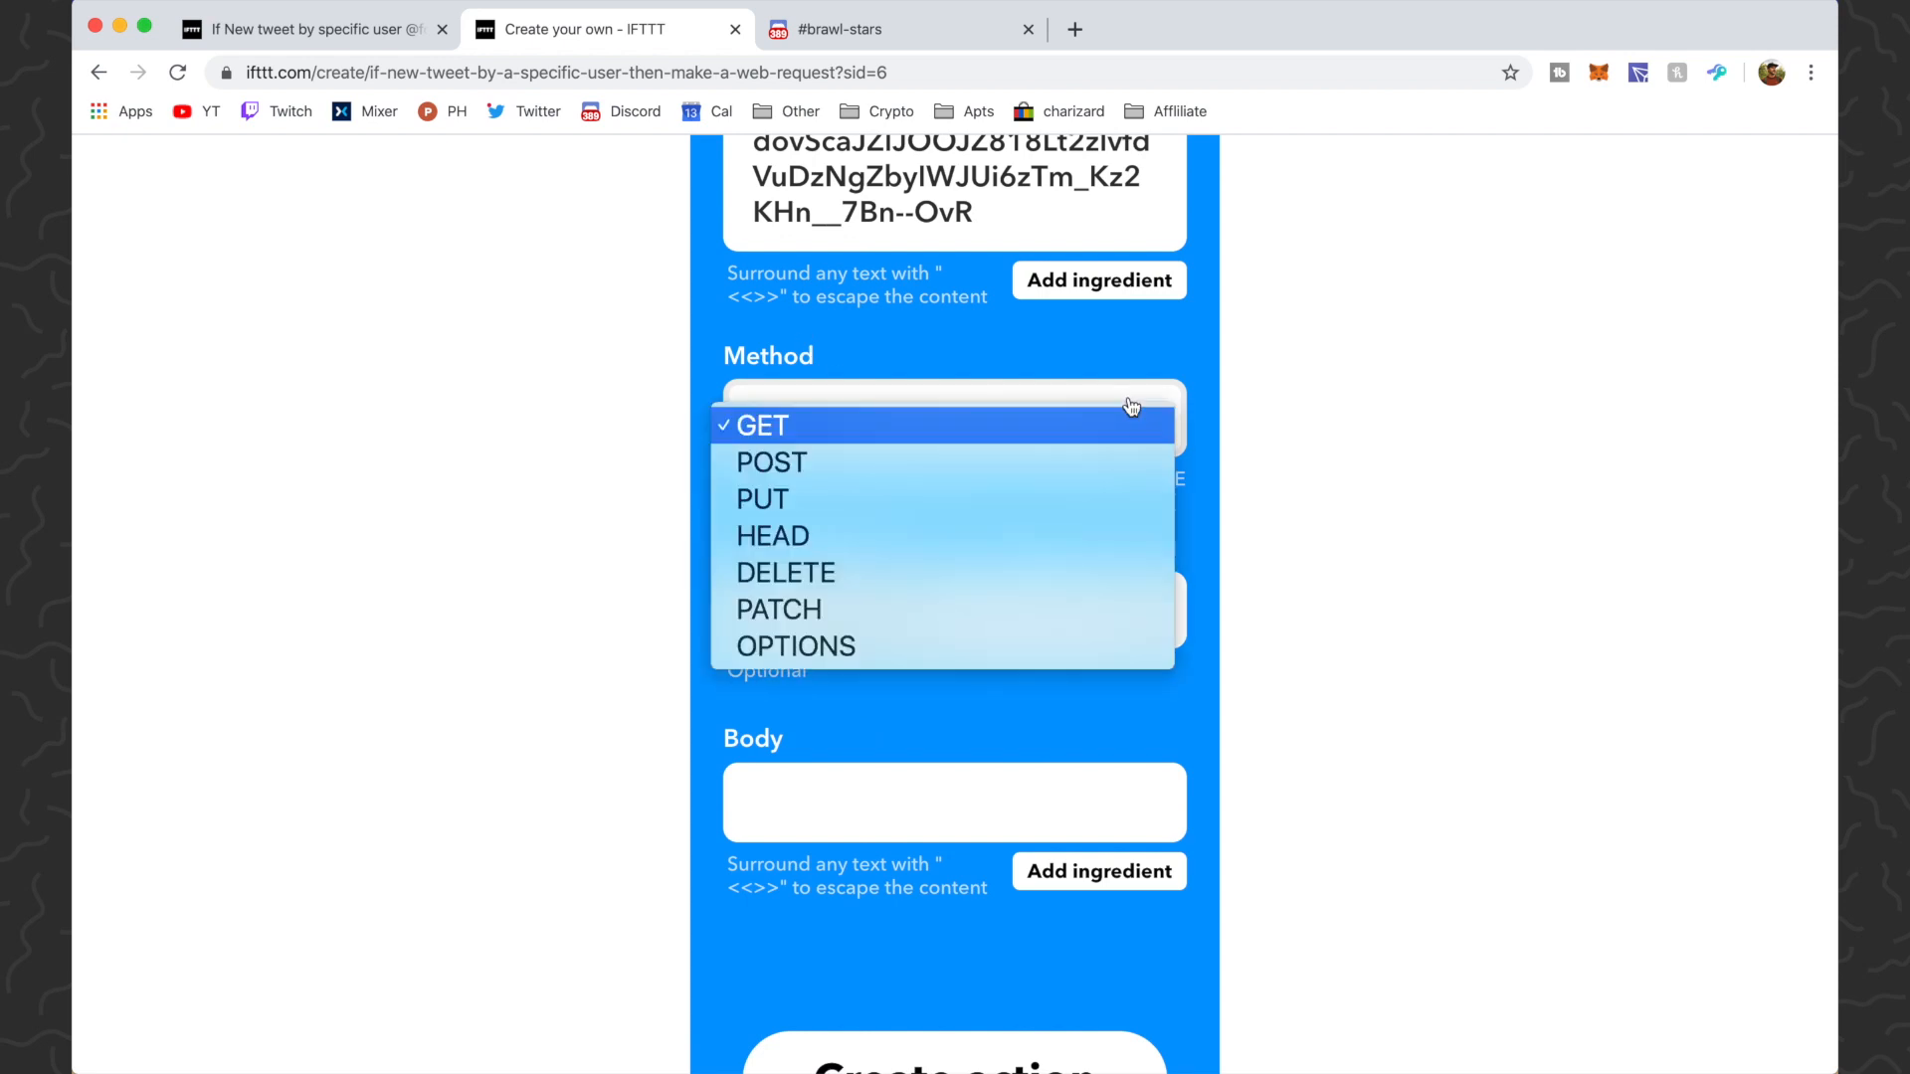
left_click(895, 464)
left_click(1134, 612)
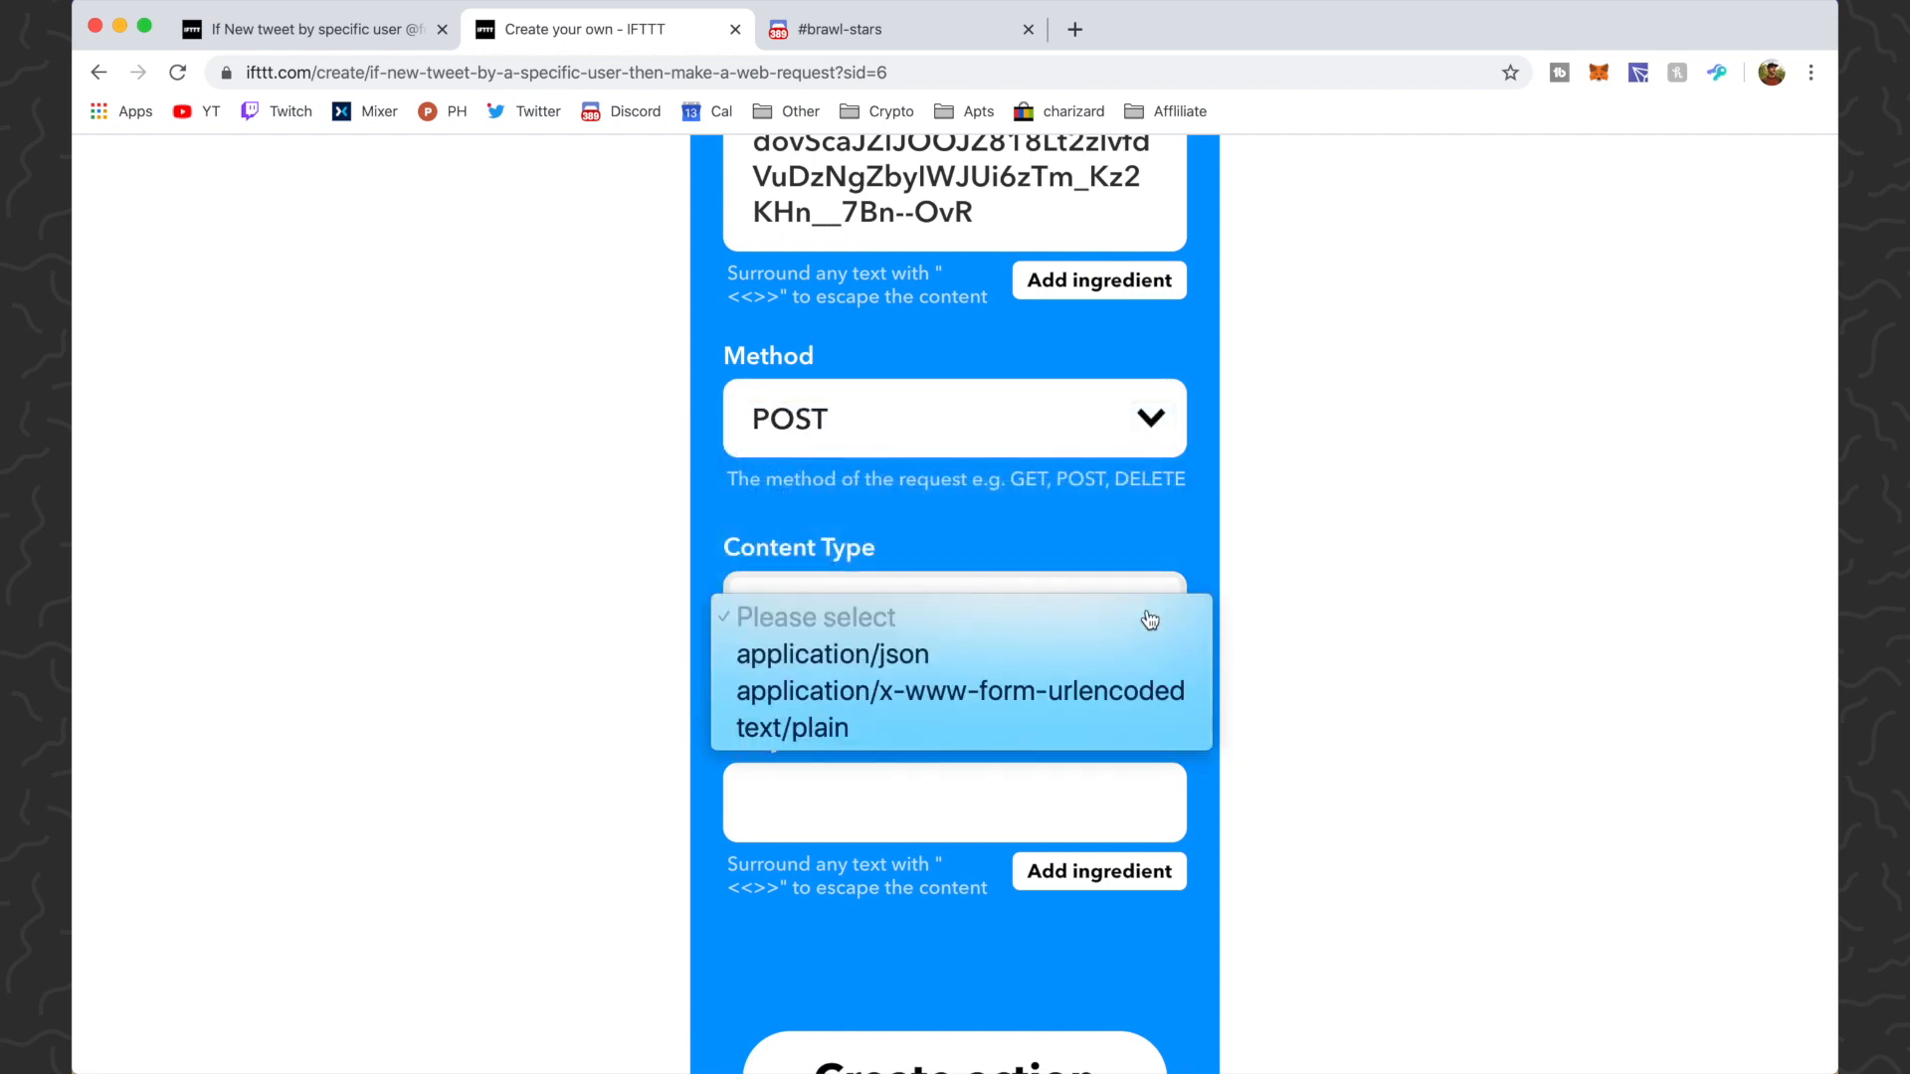
left_click(907, 654)
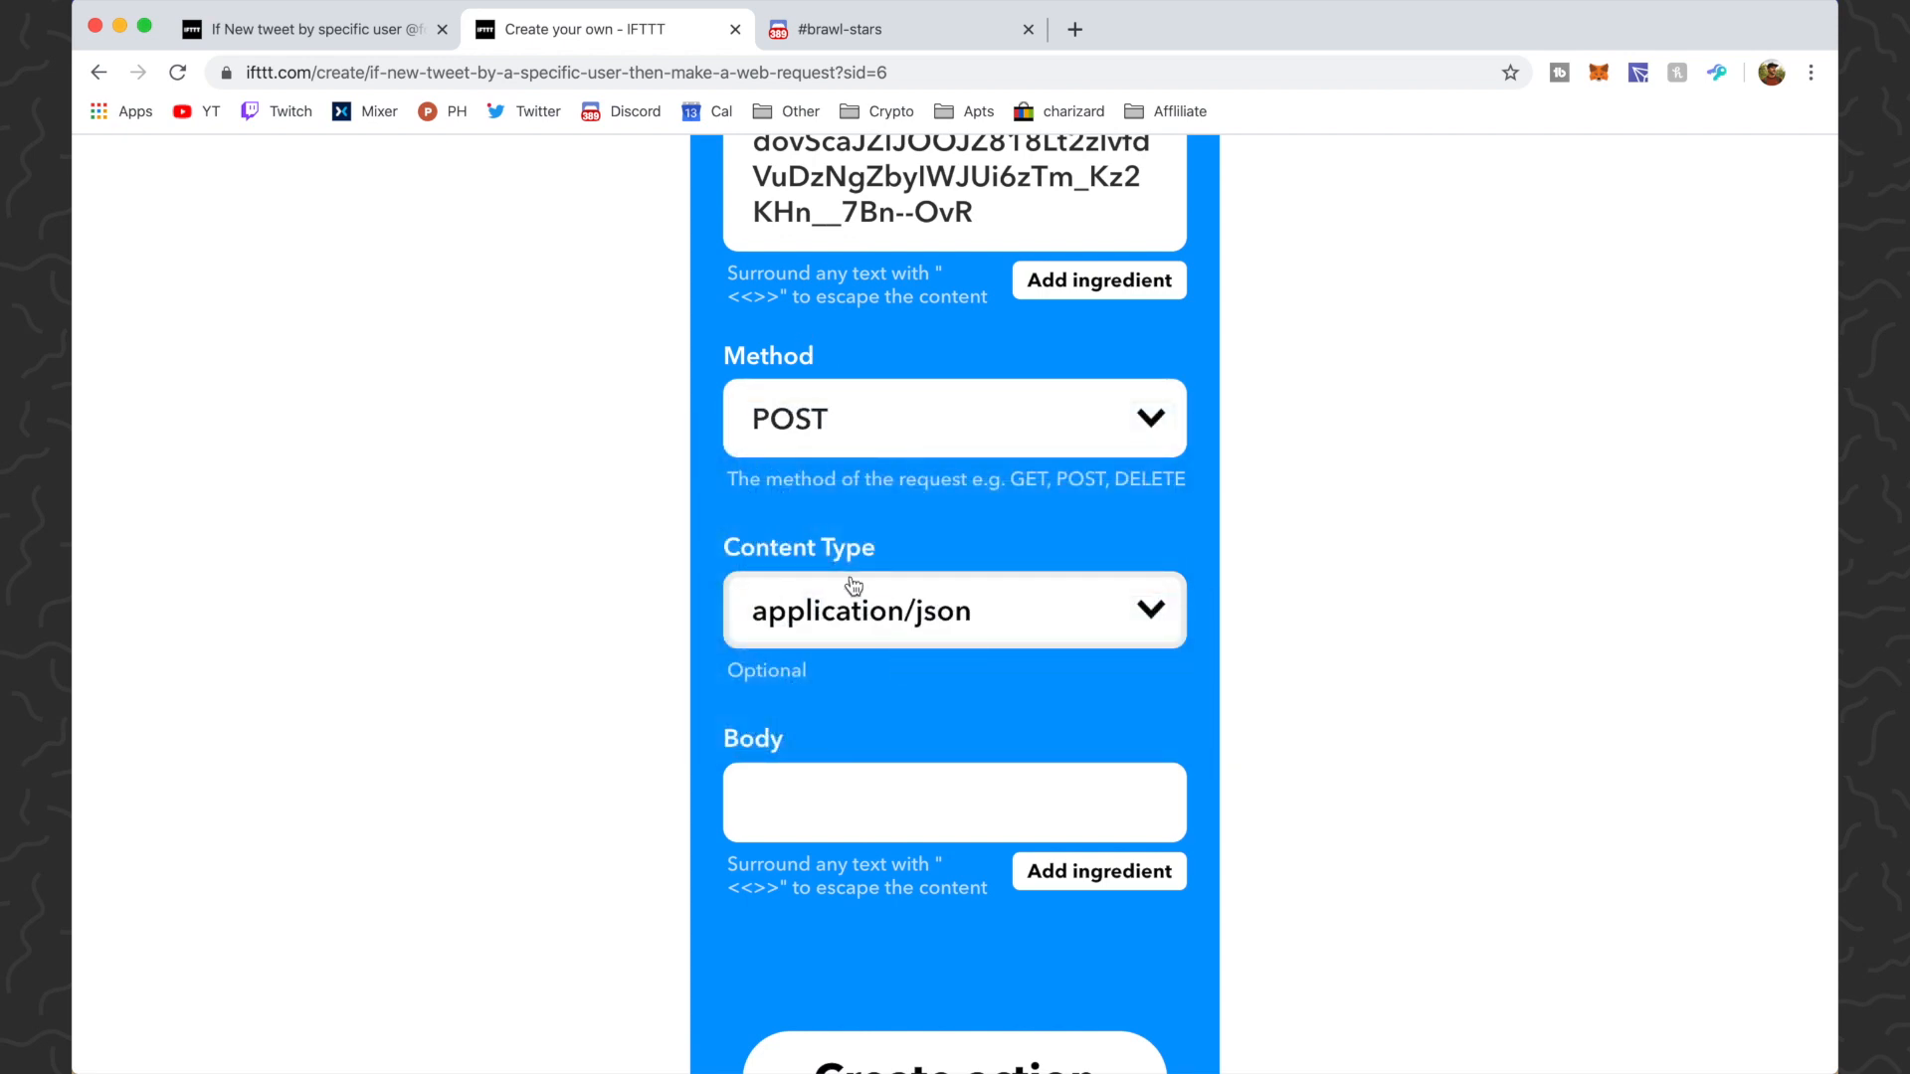
scroll(846, 590, "down", 2)
Paste the JSON body and replace fortnitegame with the username BrawlStars.
left_click(850, 674)
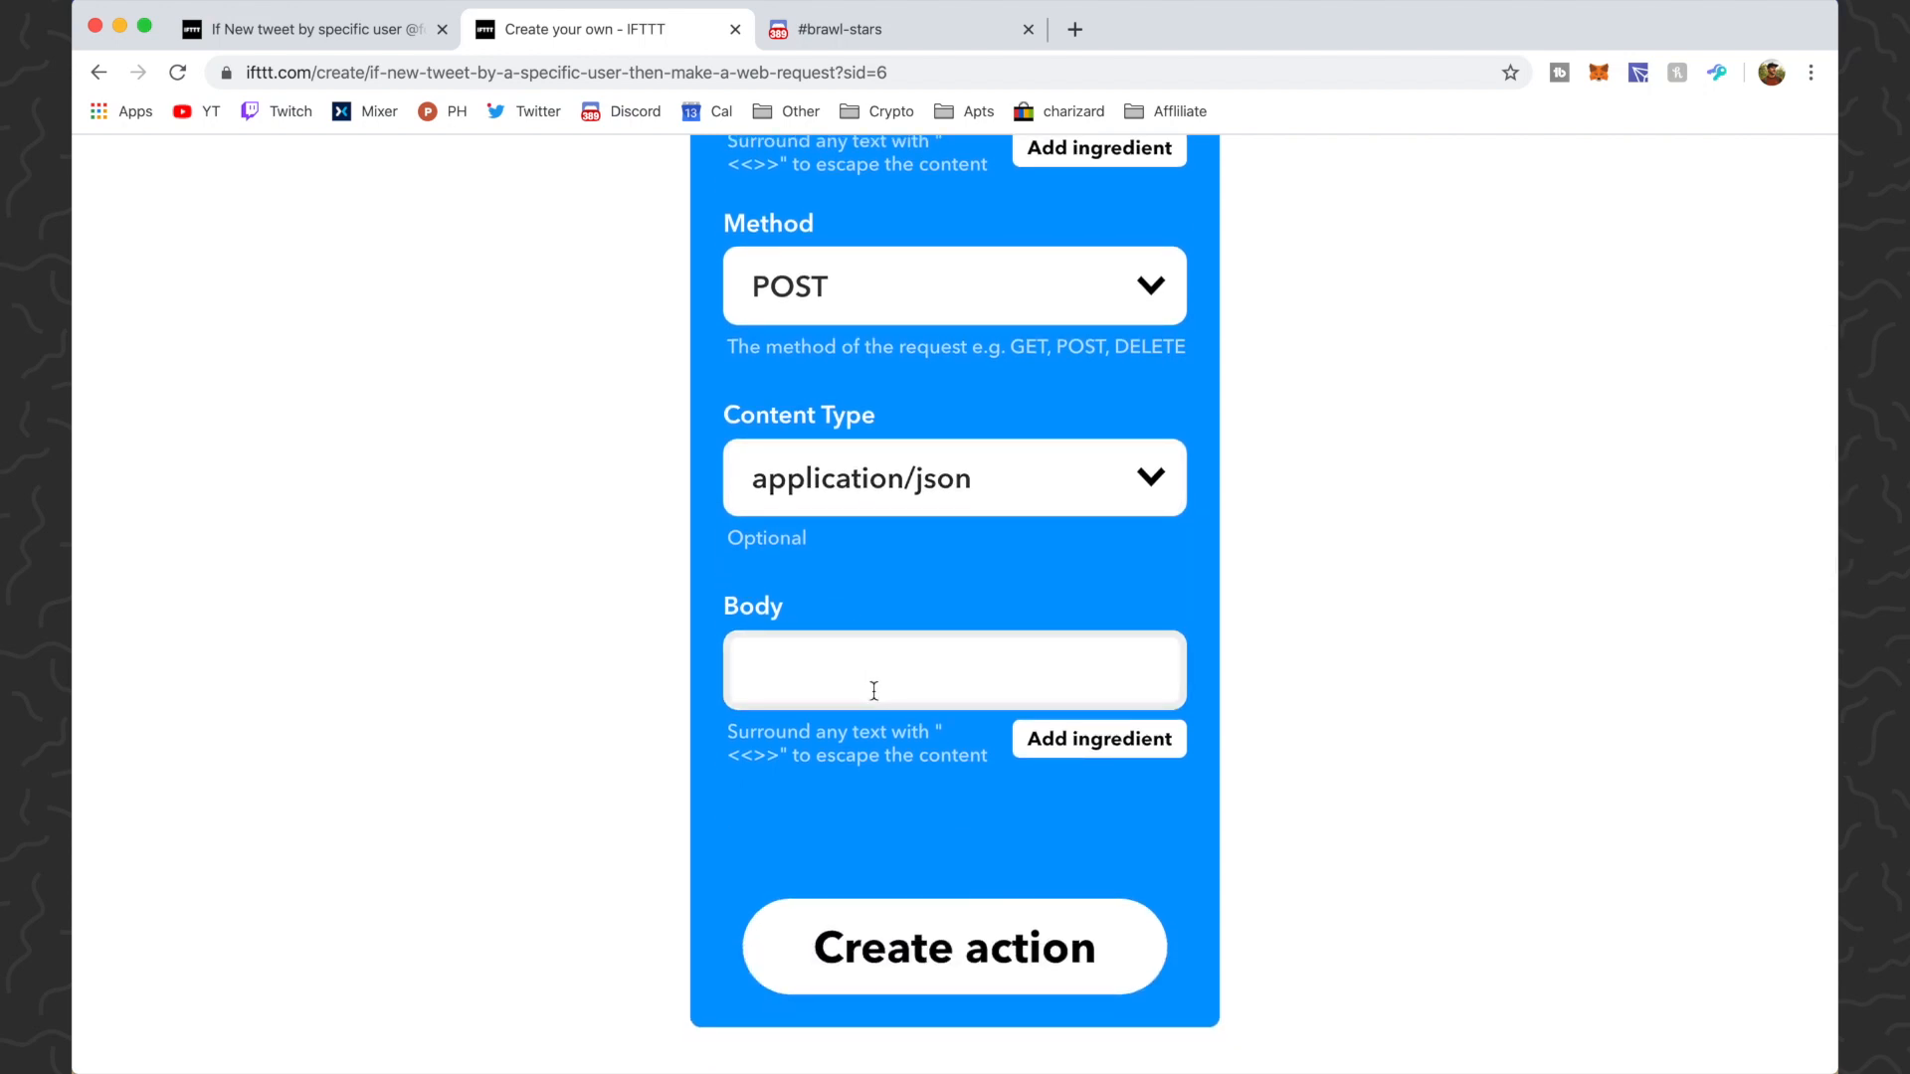
type("{ \"username\":\"@fortnitegame tweeted\", \"content\":\"@{{UserName}} tweeted this at {{CreatedAt}}: {{LinkToTweet}}\" }")
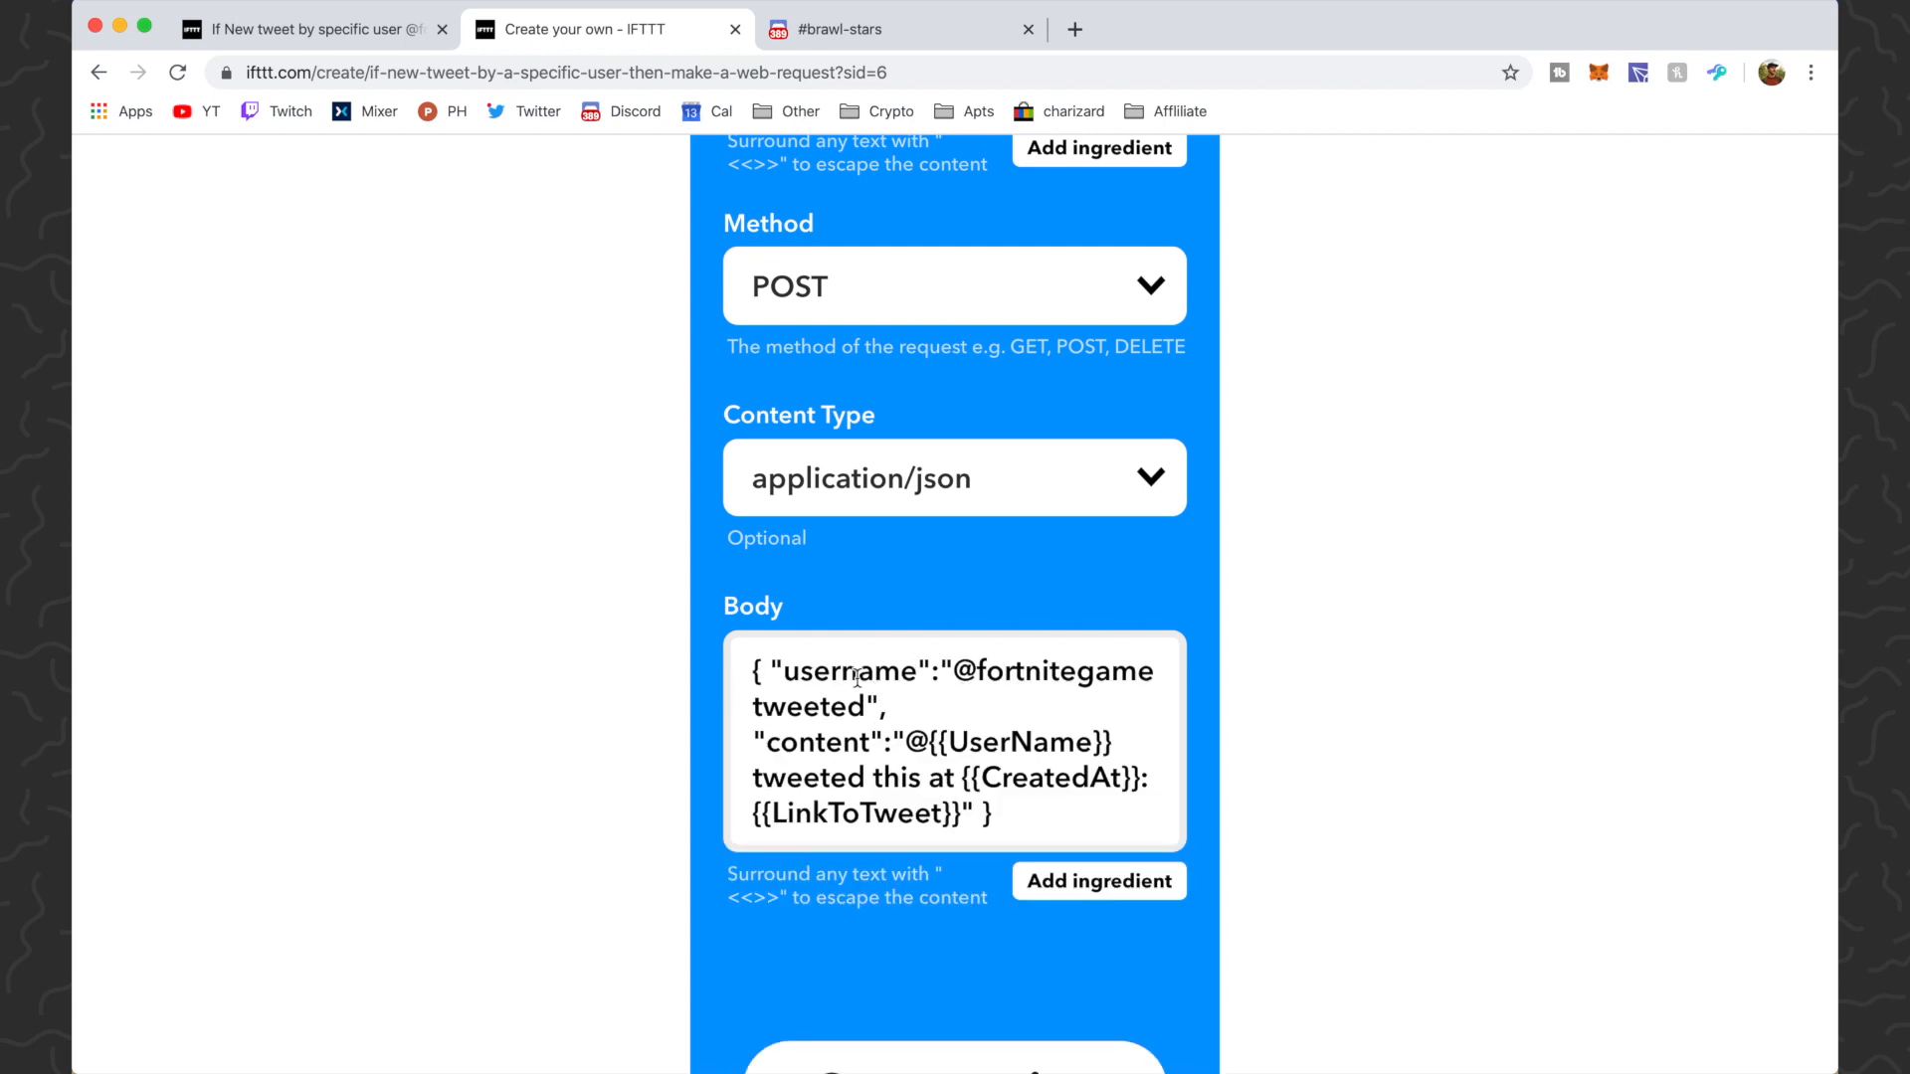
left_click_drag(977, 670, 1161, 669)
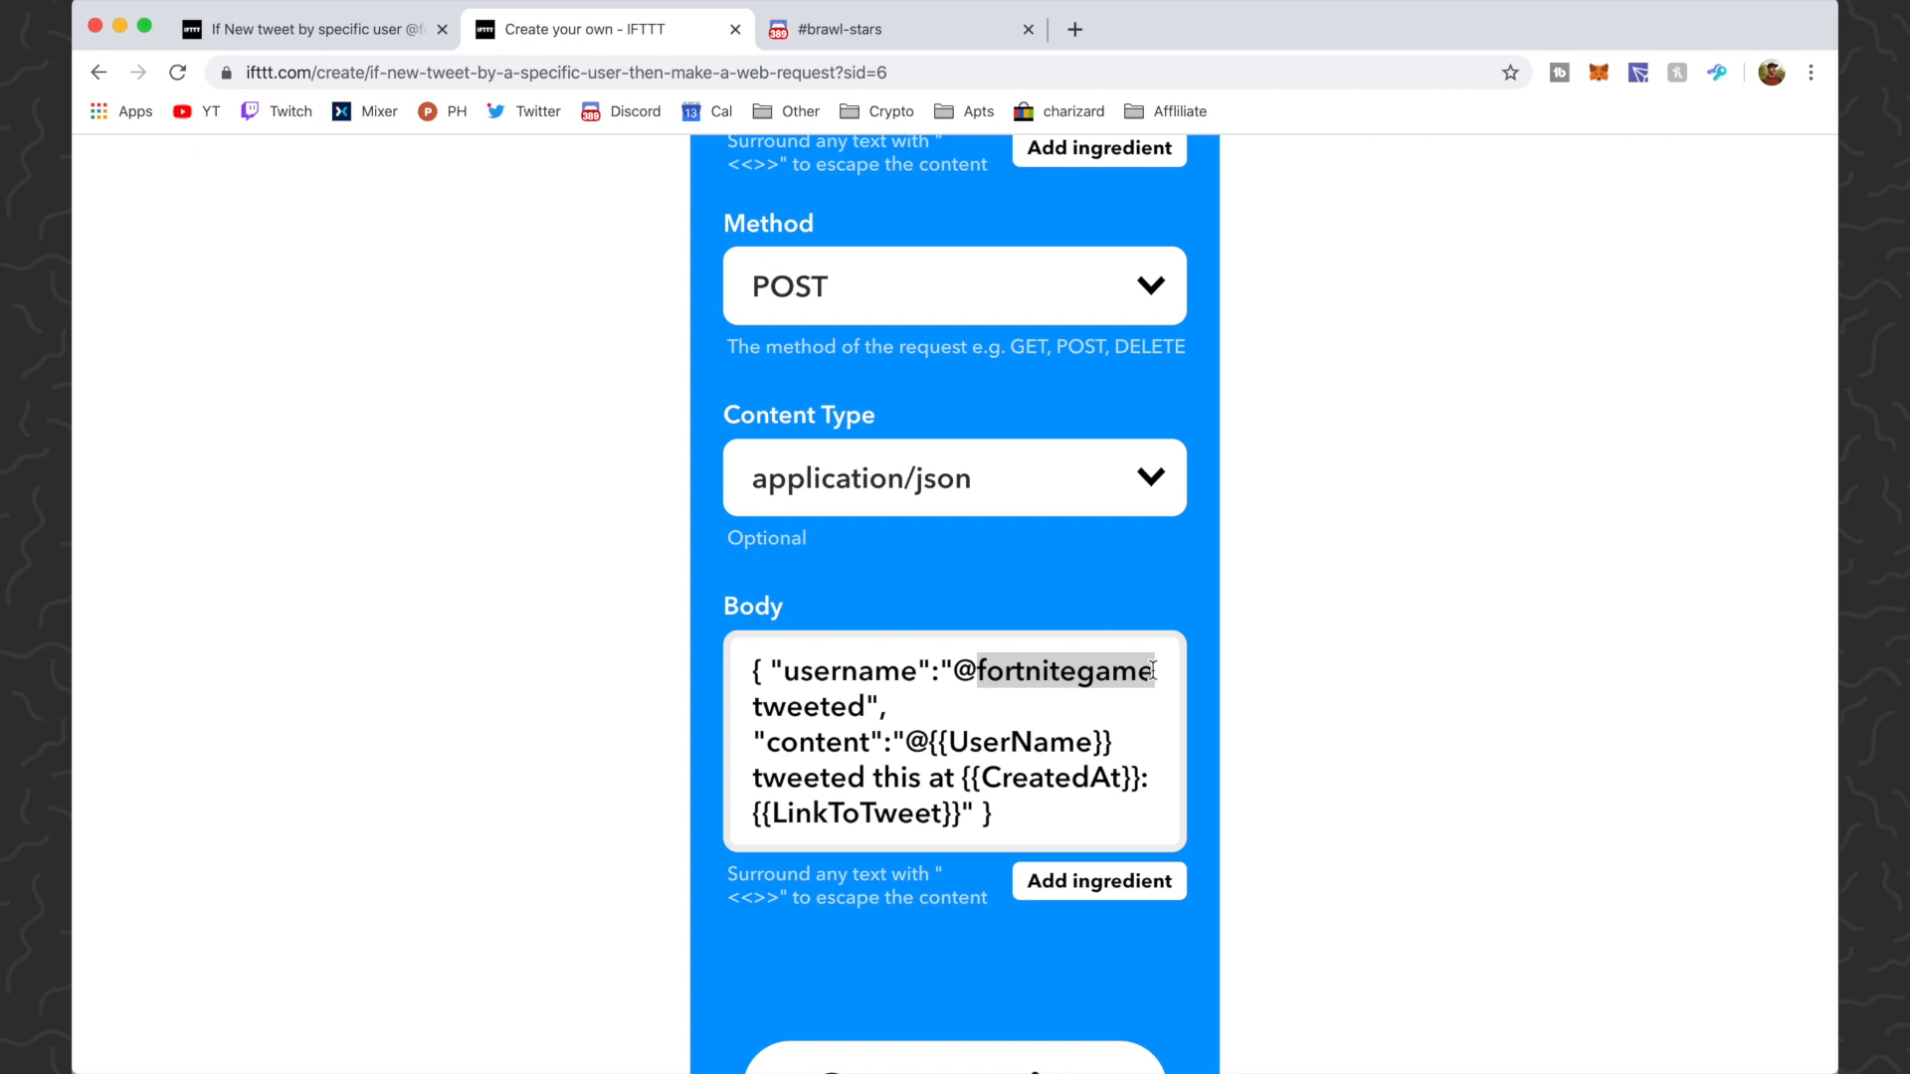
type("brawlstars")
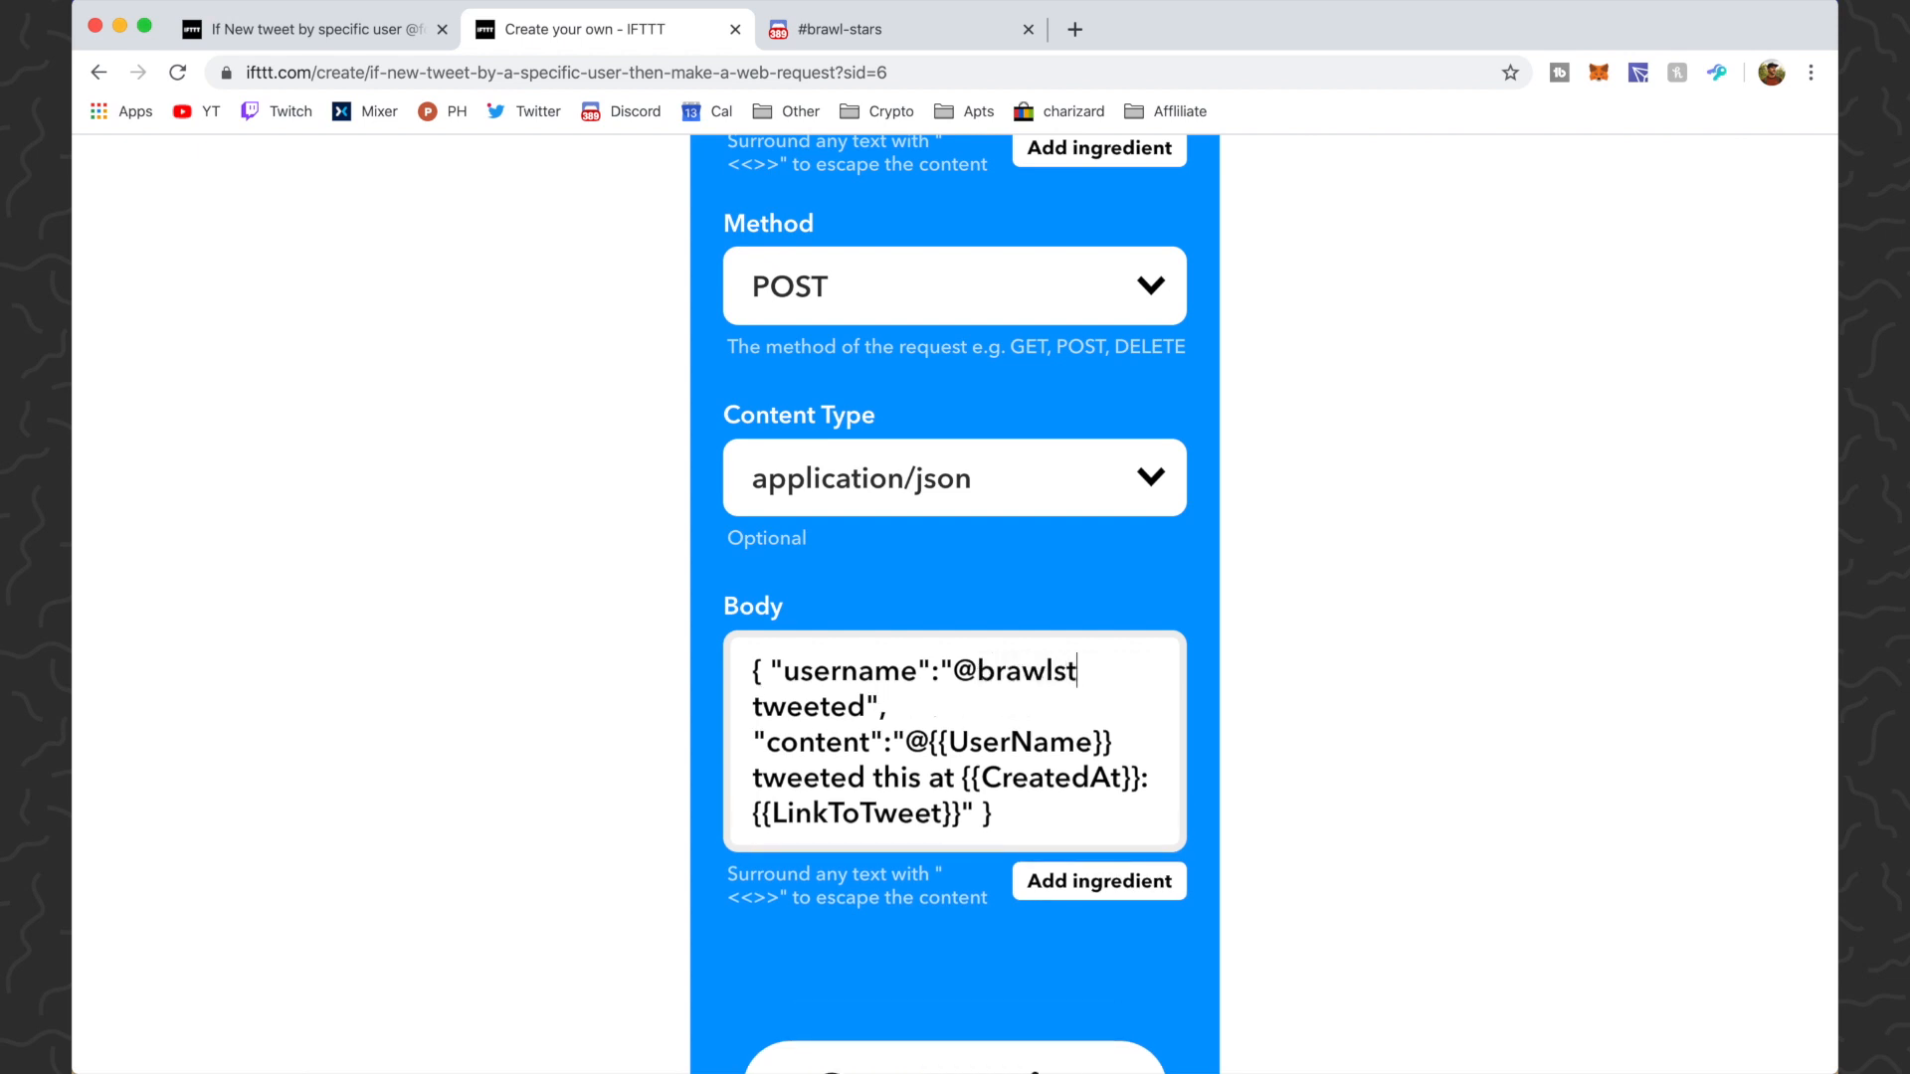
left_click(1068, 671)
key("BackSpace")
type("S")
left_click(997, 670)
key("BackSpace")
type("B")
scroll(1262, 629, "down", 3)
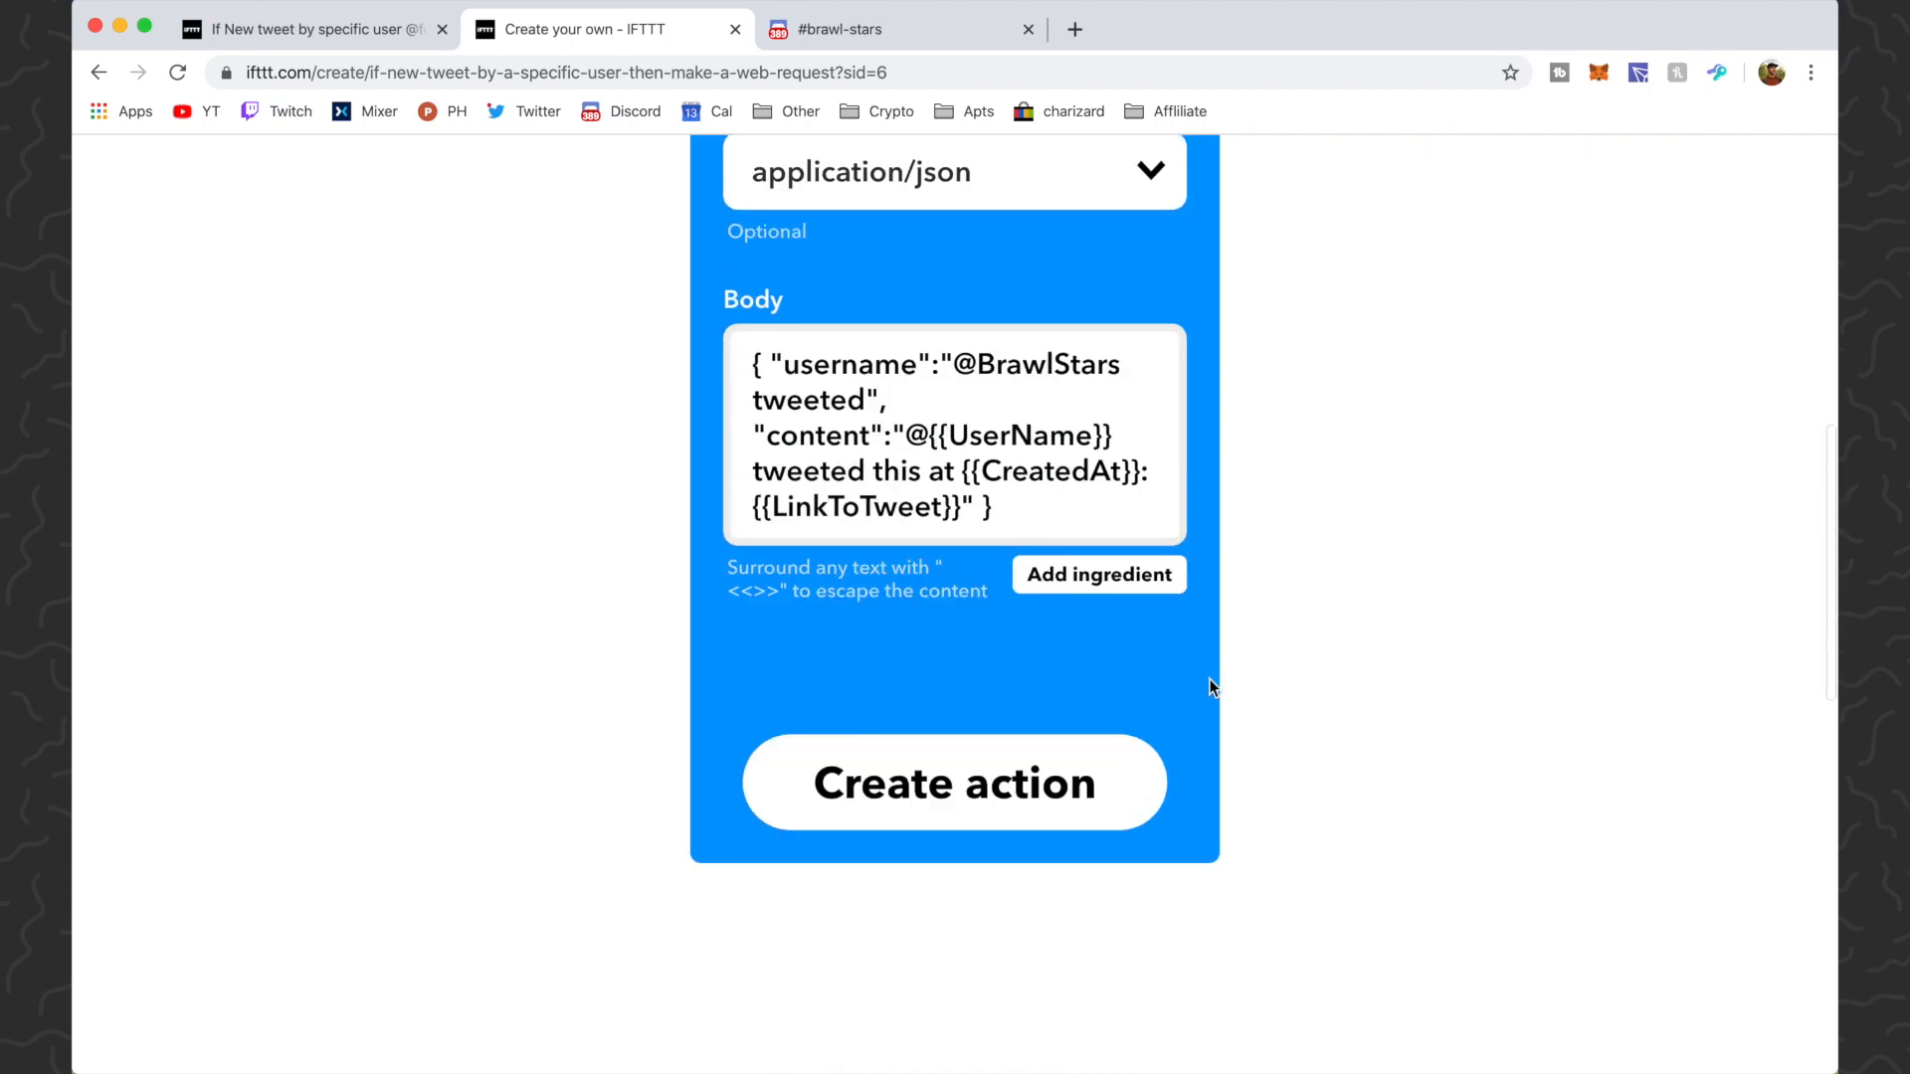
Create the web request action and finish the applet.
left_click(977, 791)
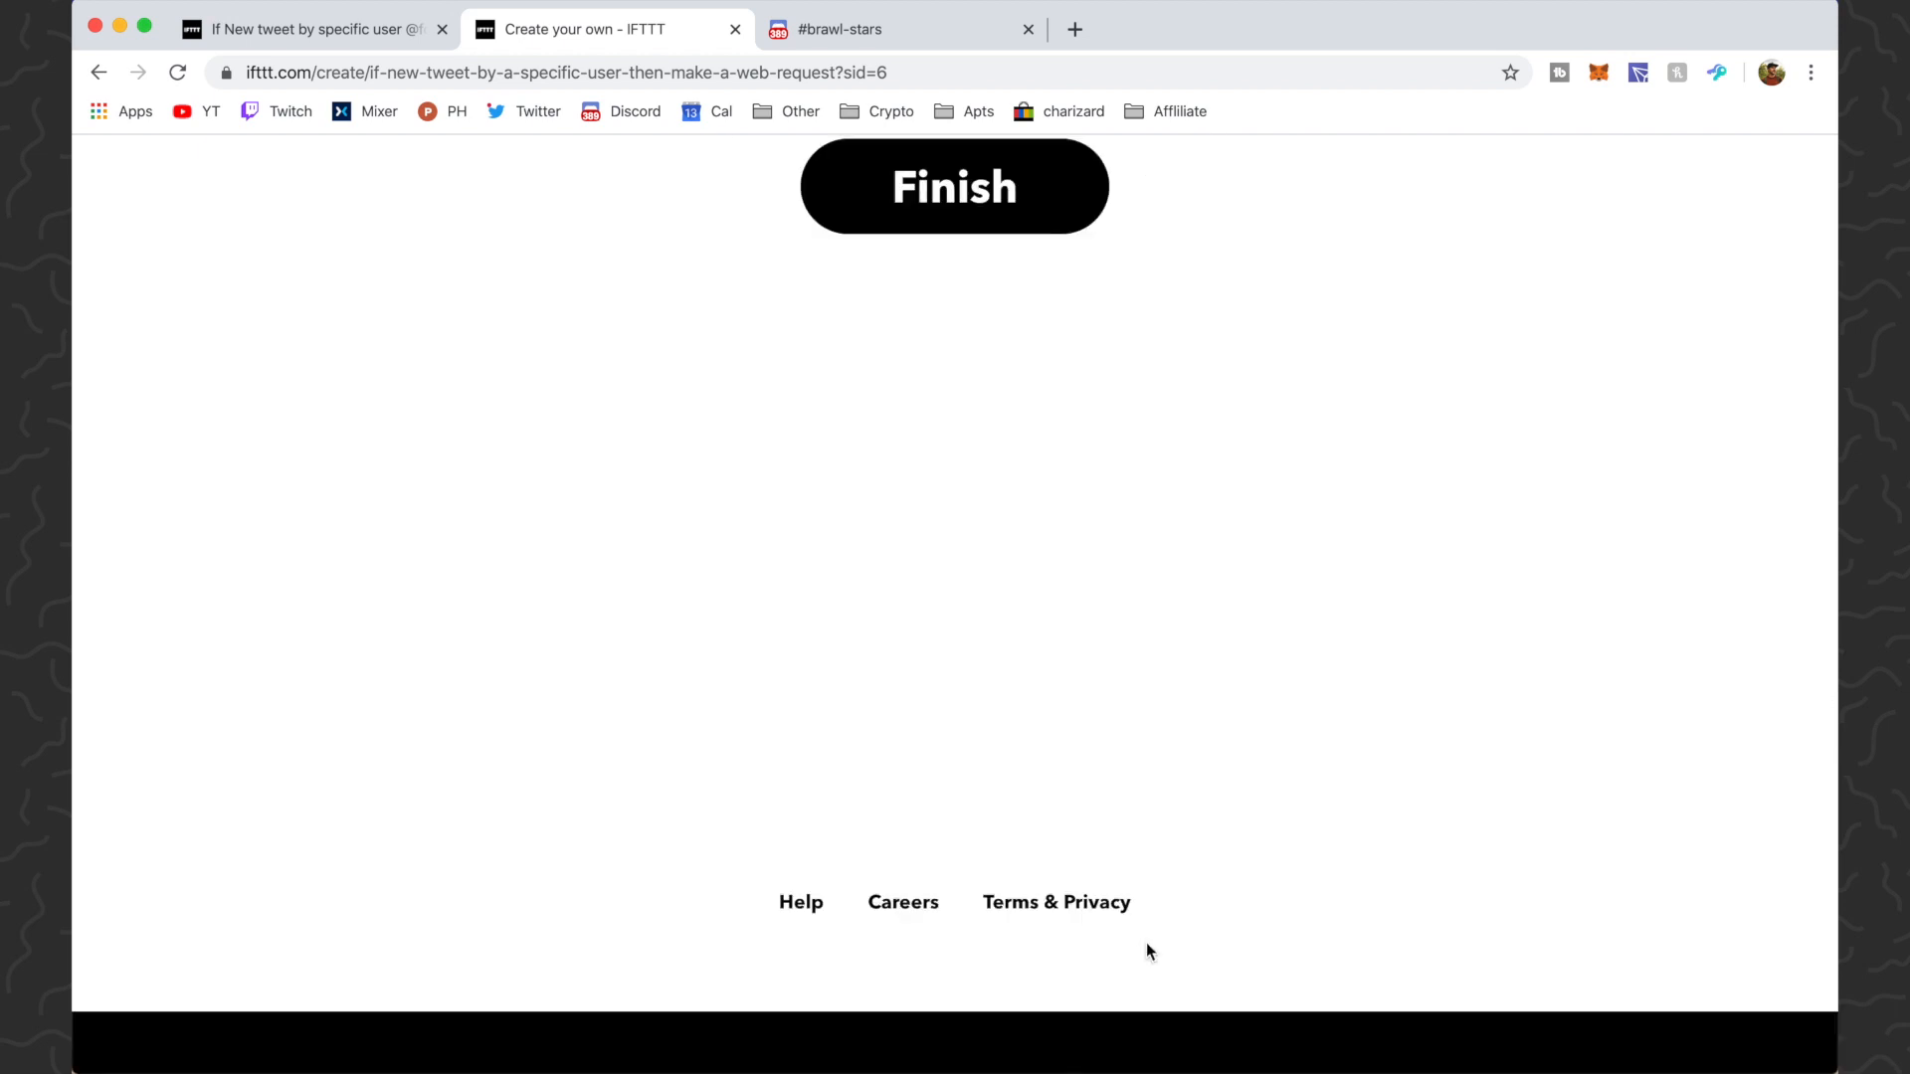
scroll(1249, 597, "down", 3)
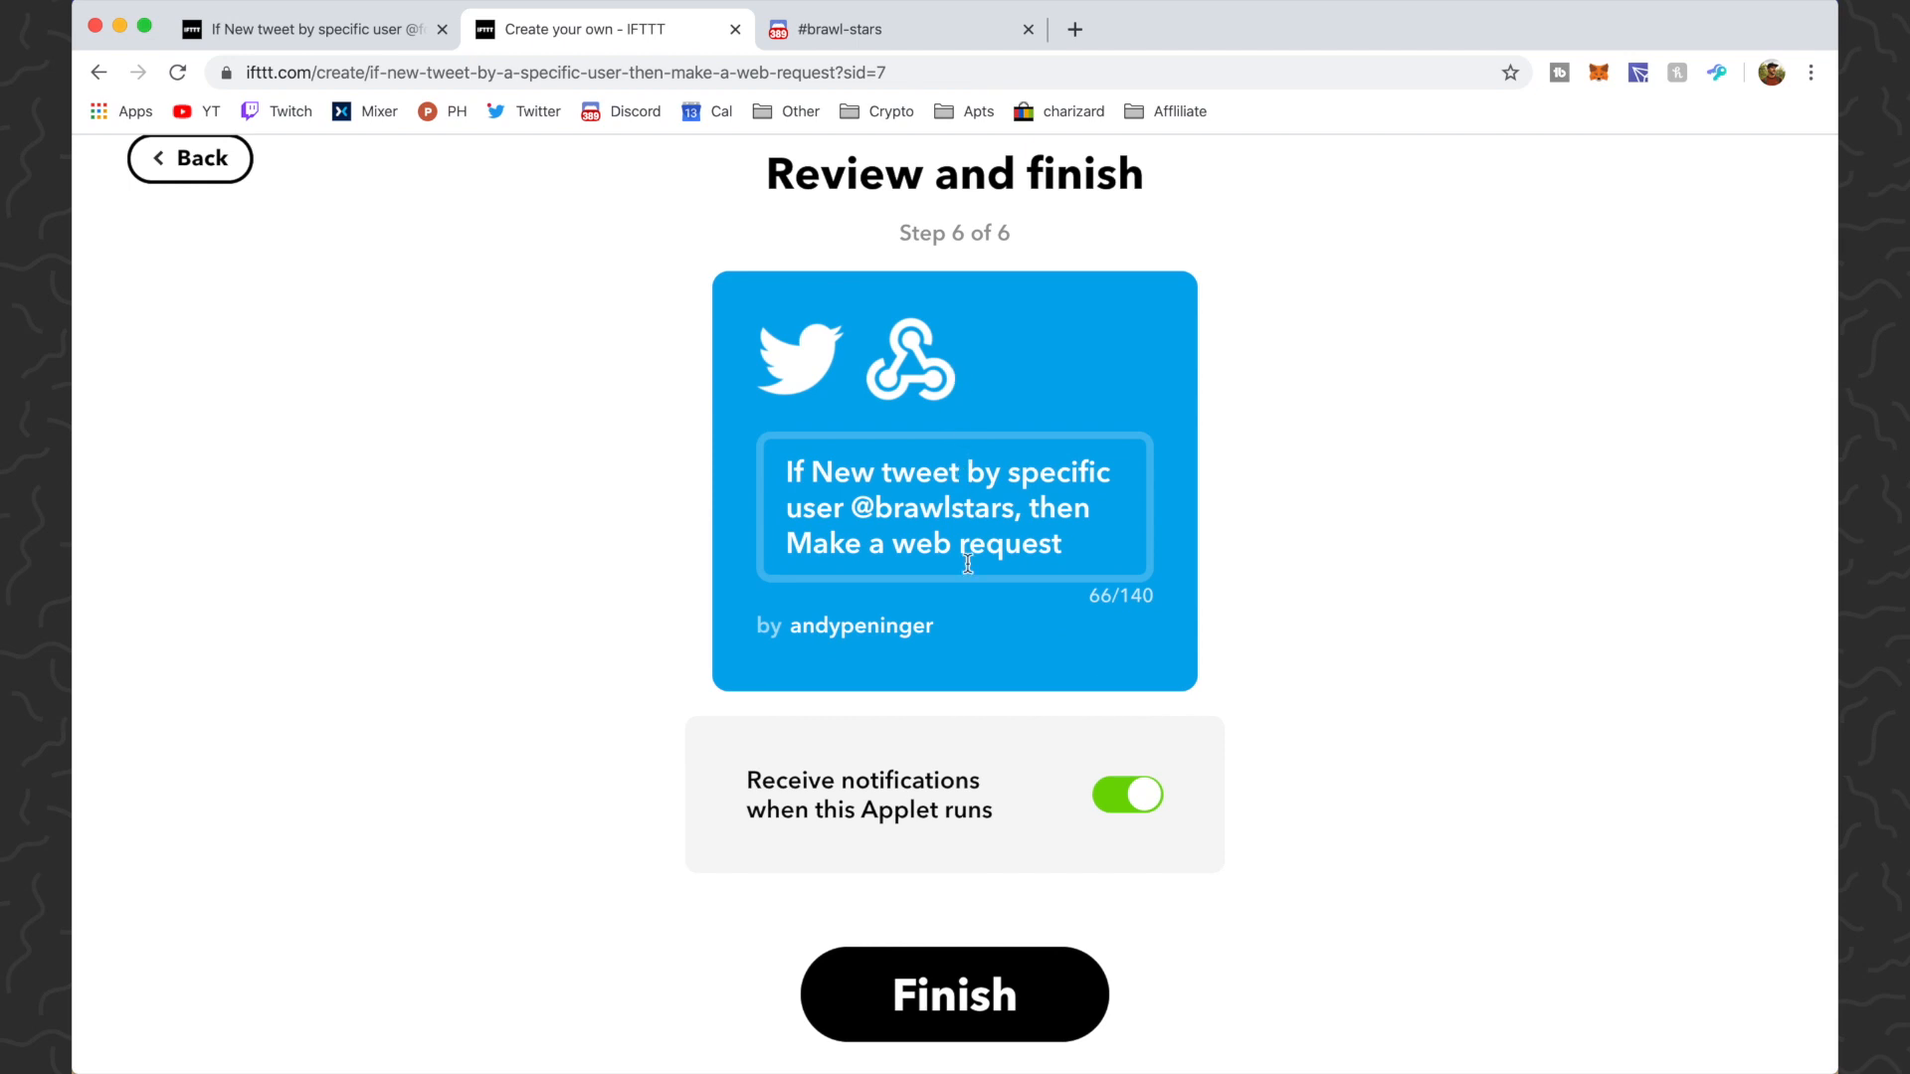
left_click(962, 986)
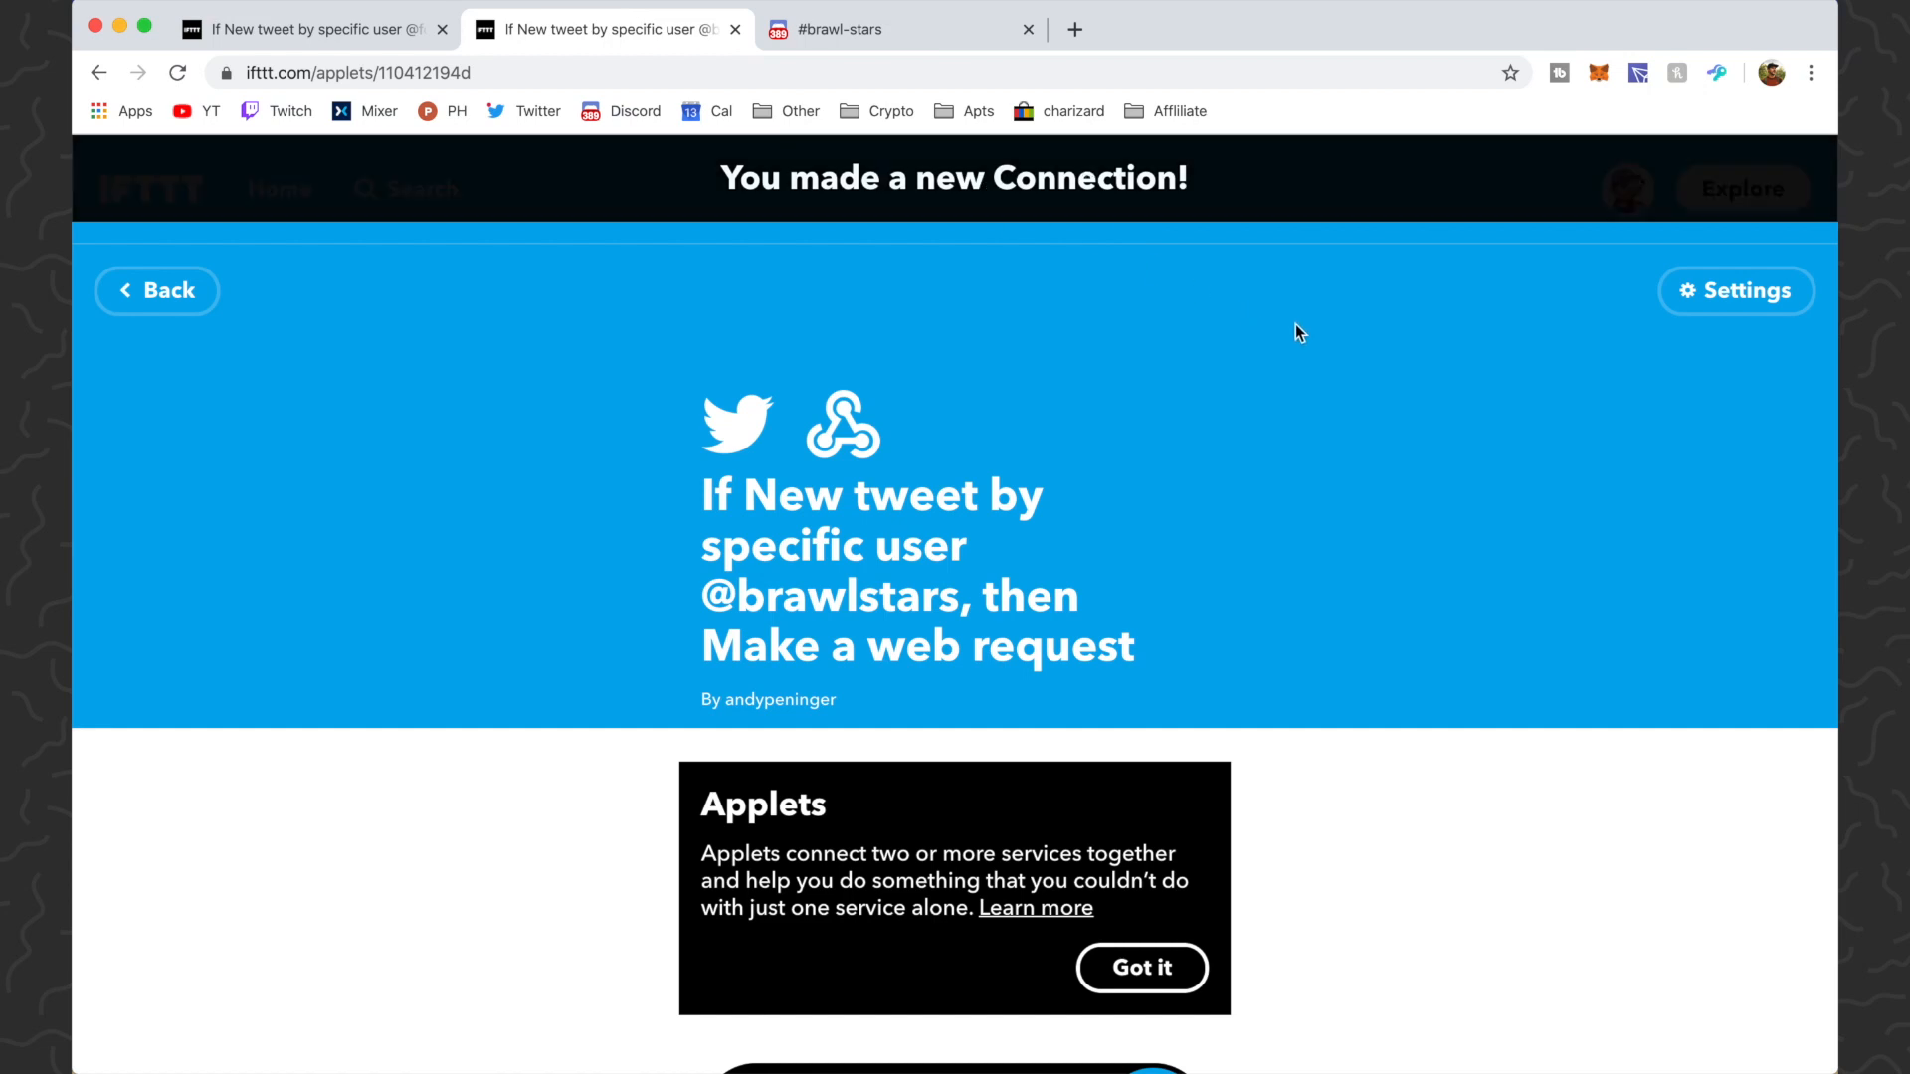
Check the brawlstars applet is connected in My Applets, then return to Discord's webhook settings.
left_click(1626, 188)
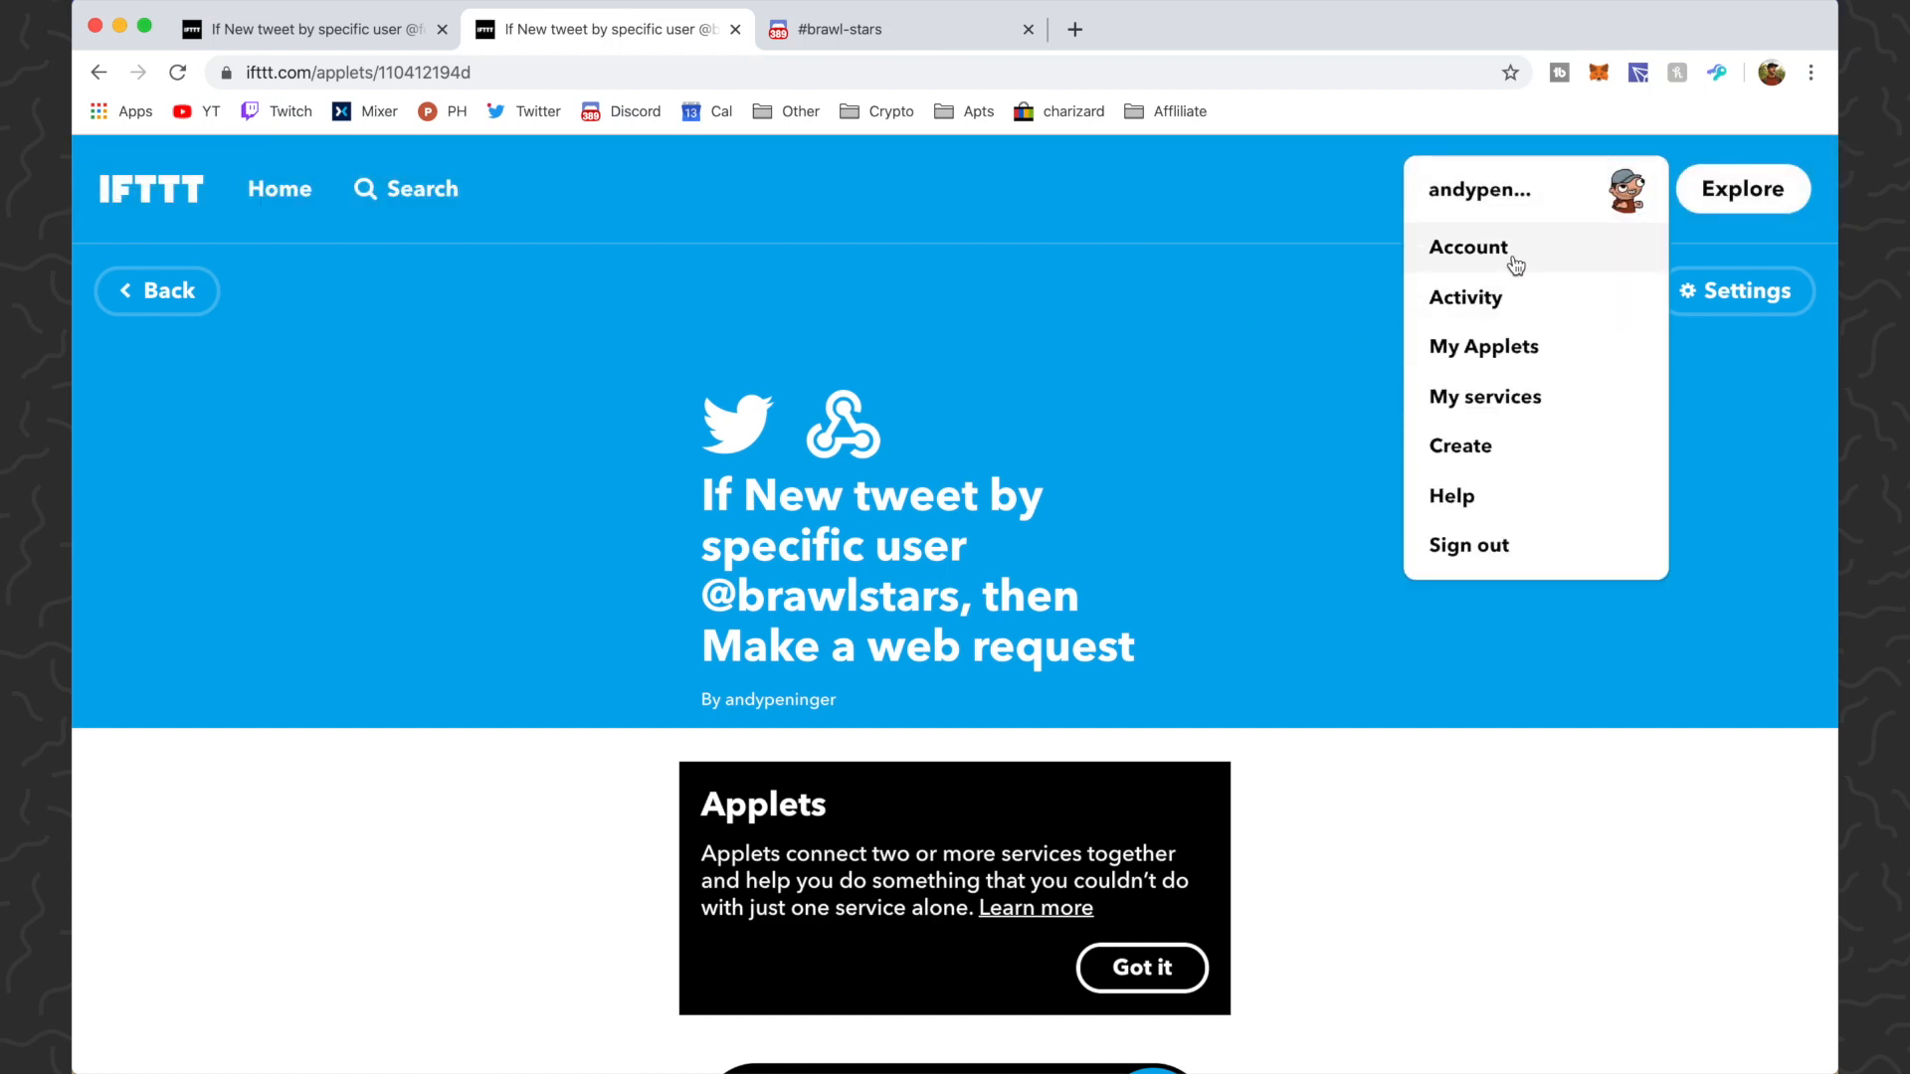
left_click(1483, 346)
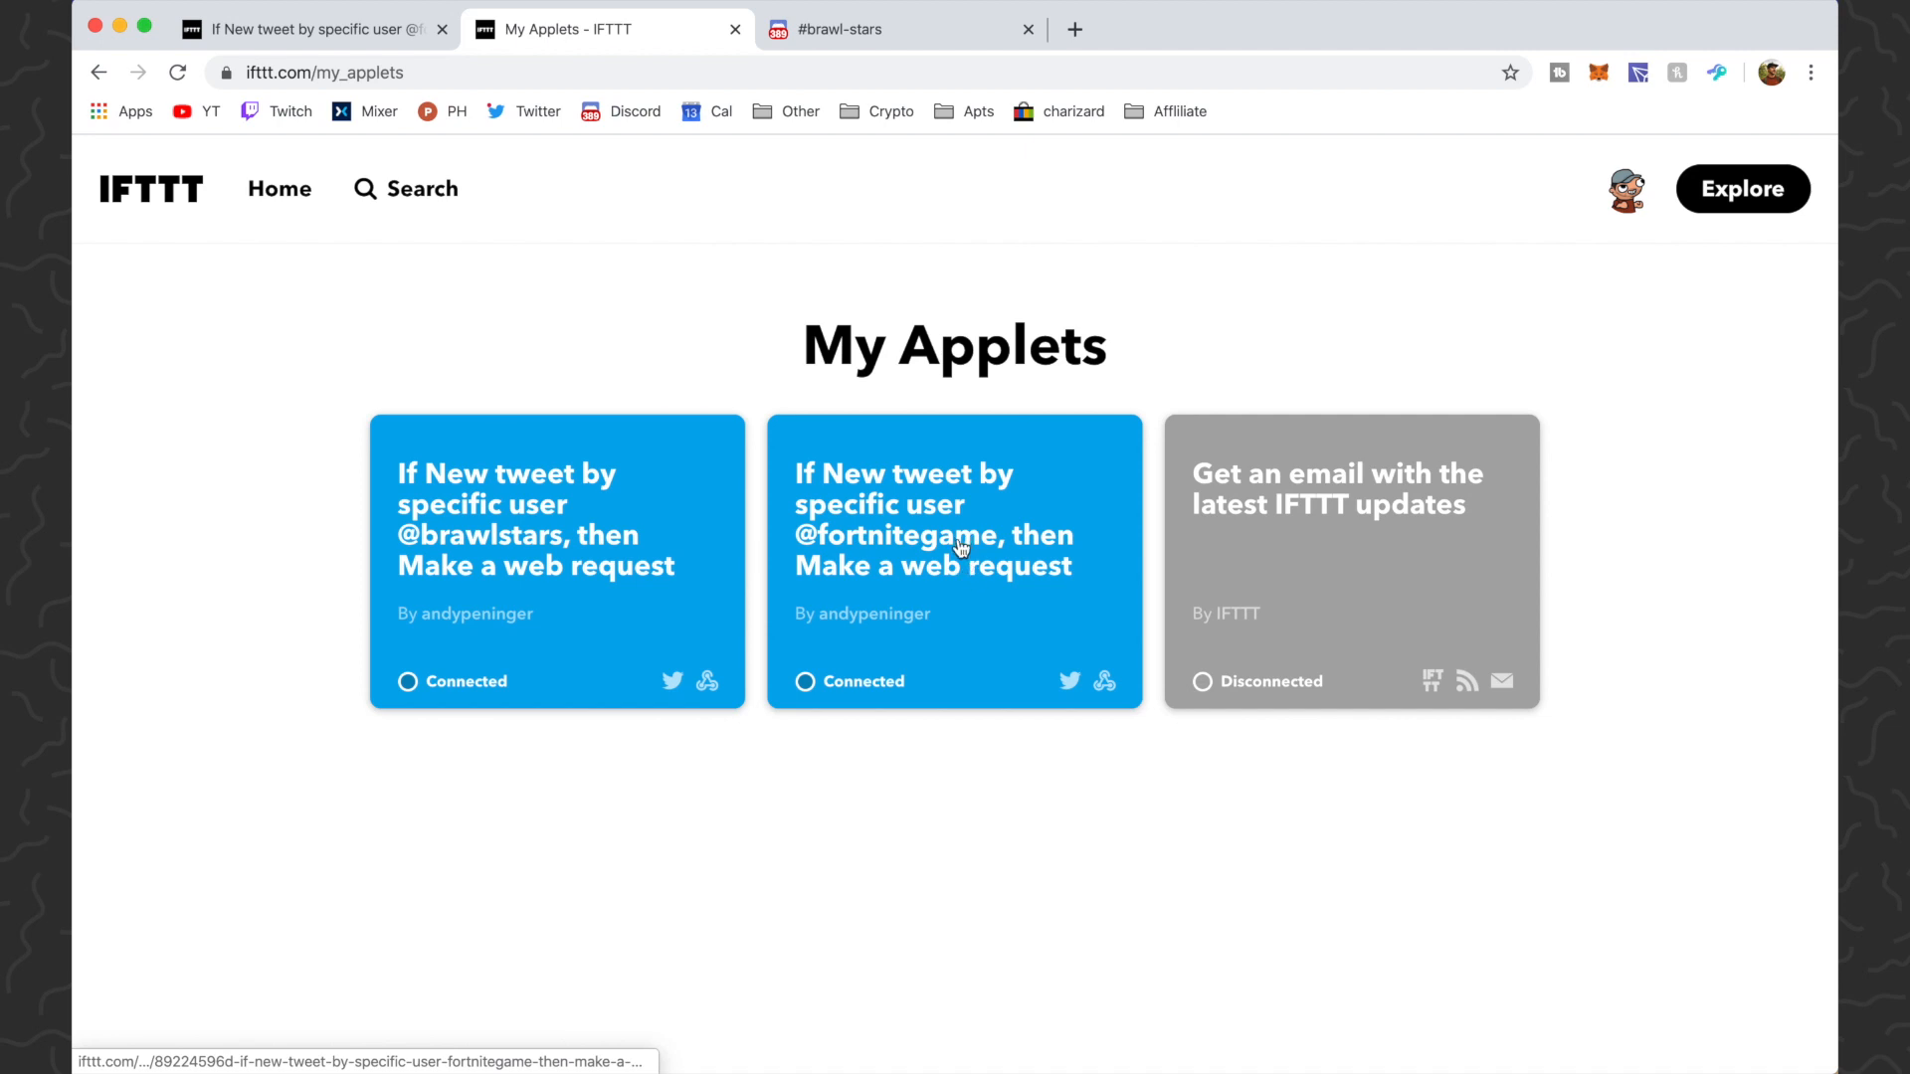
left_click(840, 28)
key("Return")
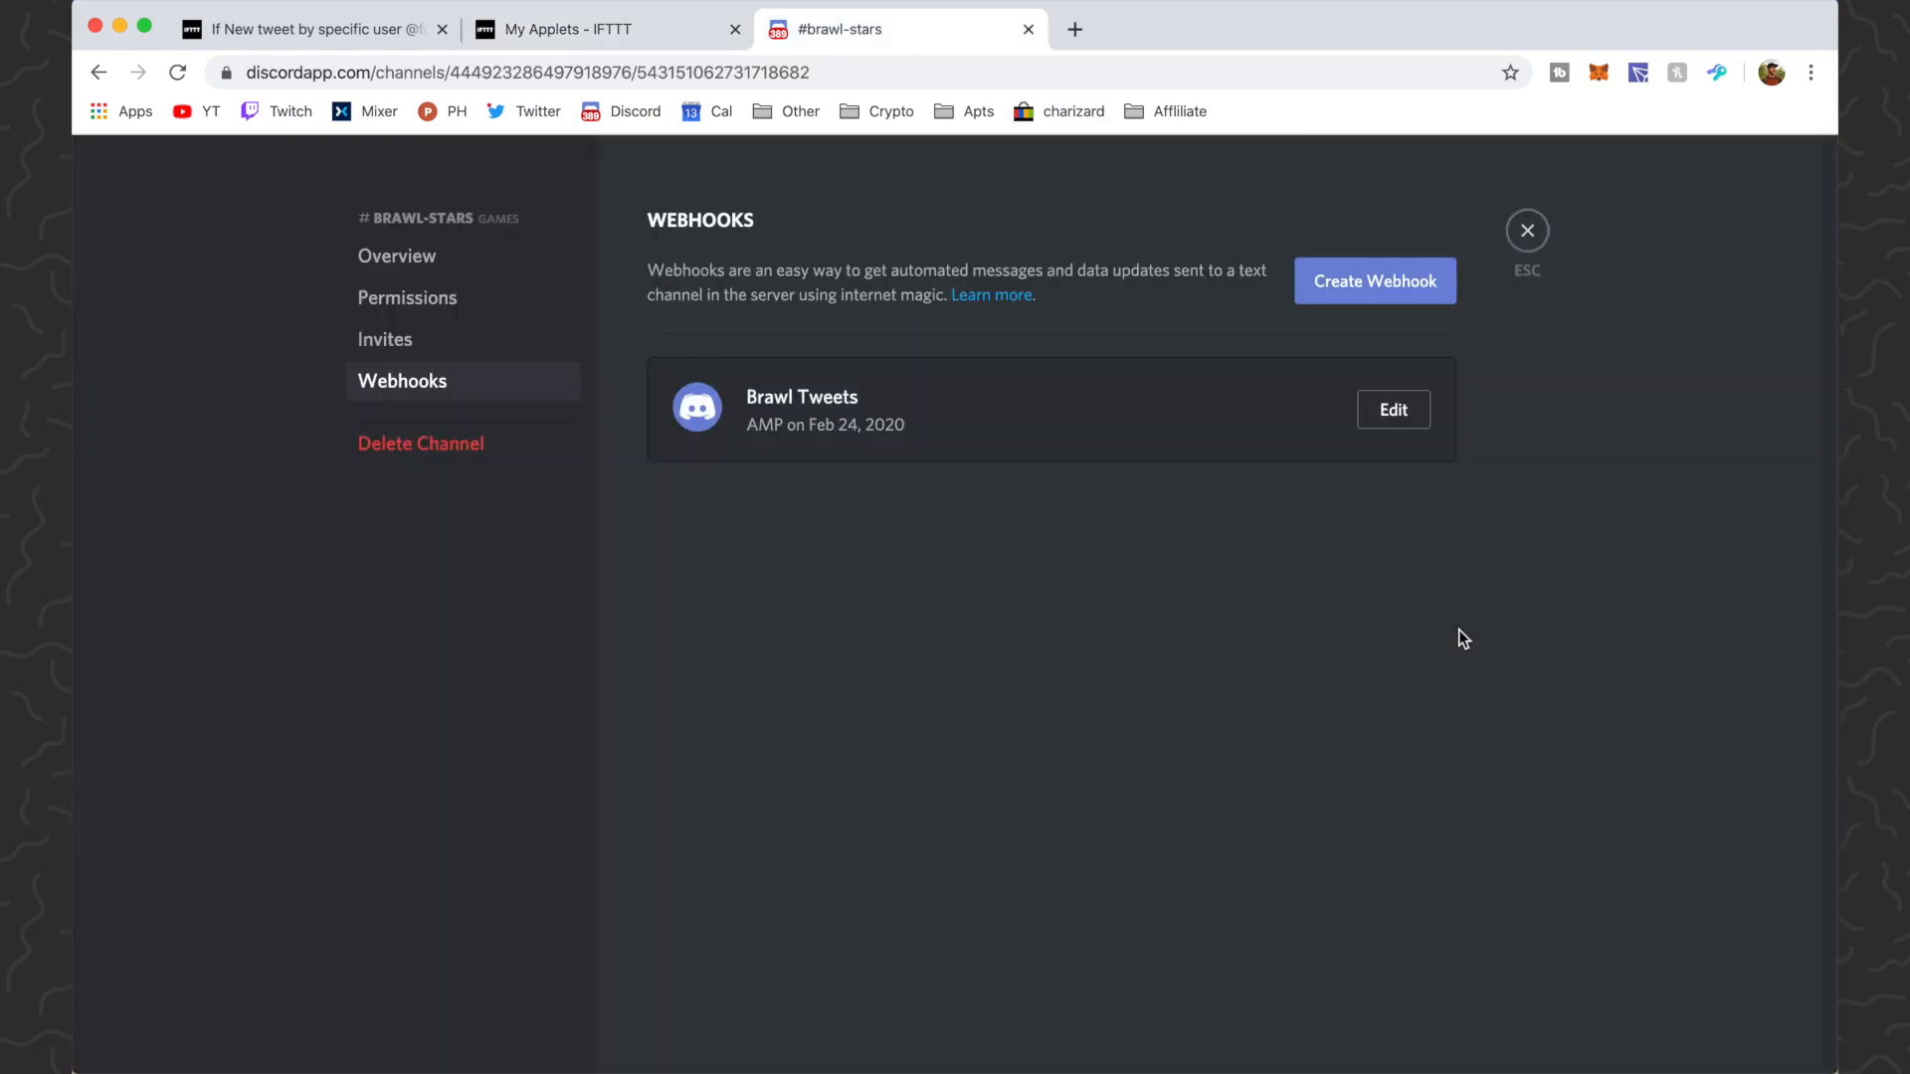
key("Escape")
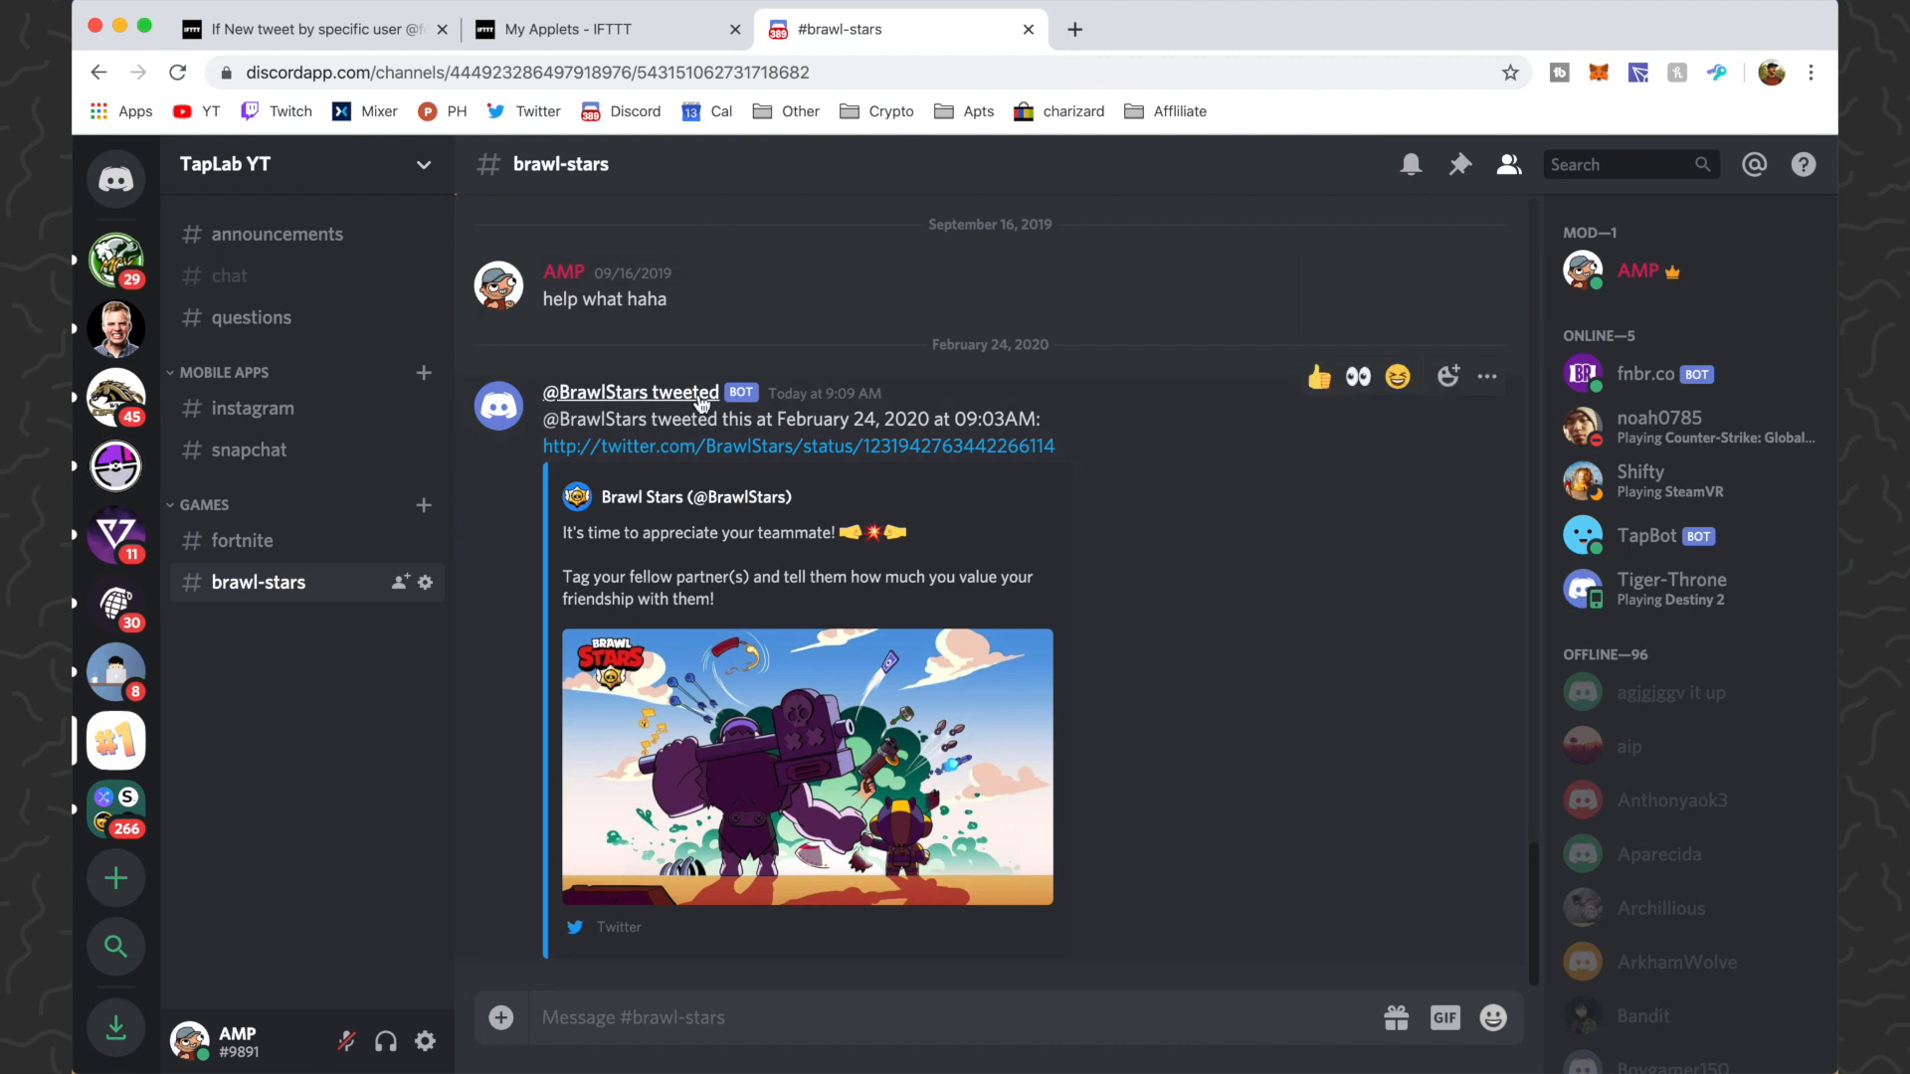
left_click(620, 39)
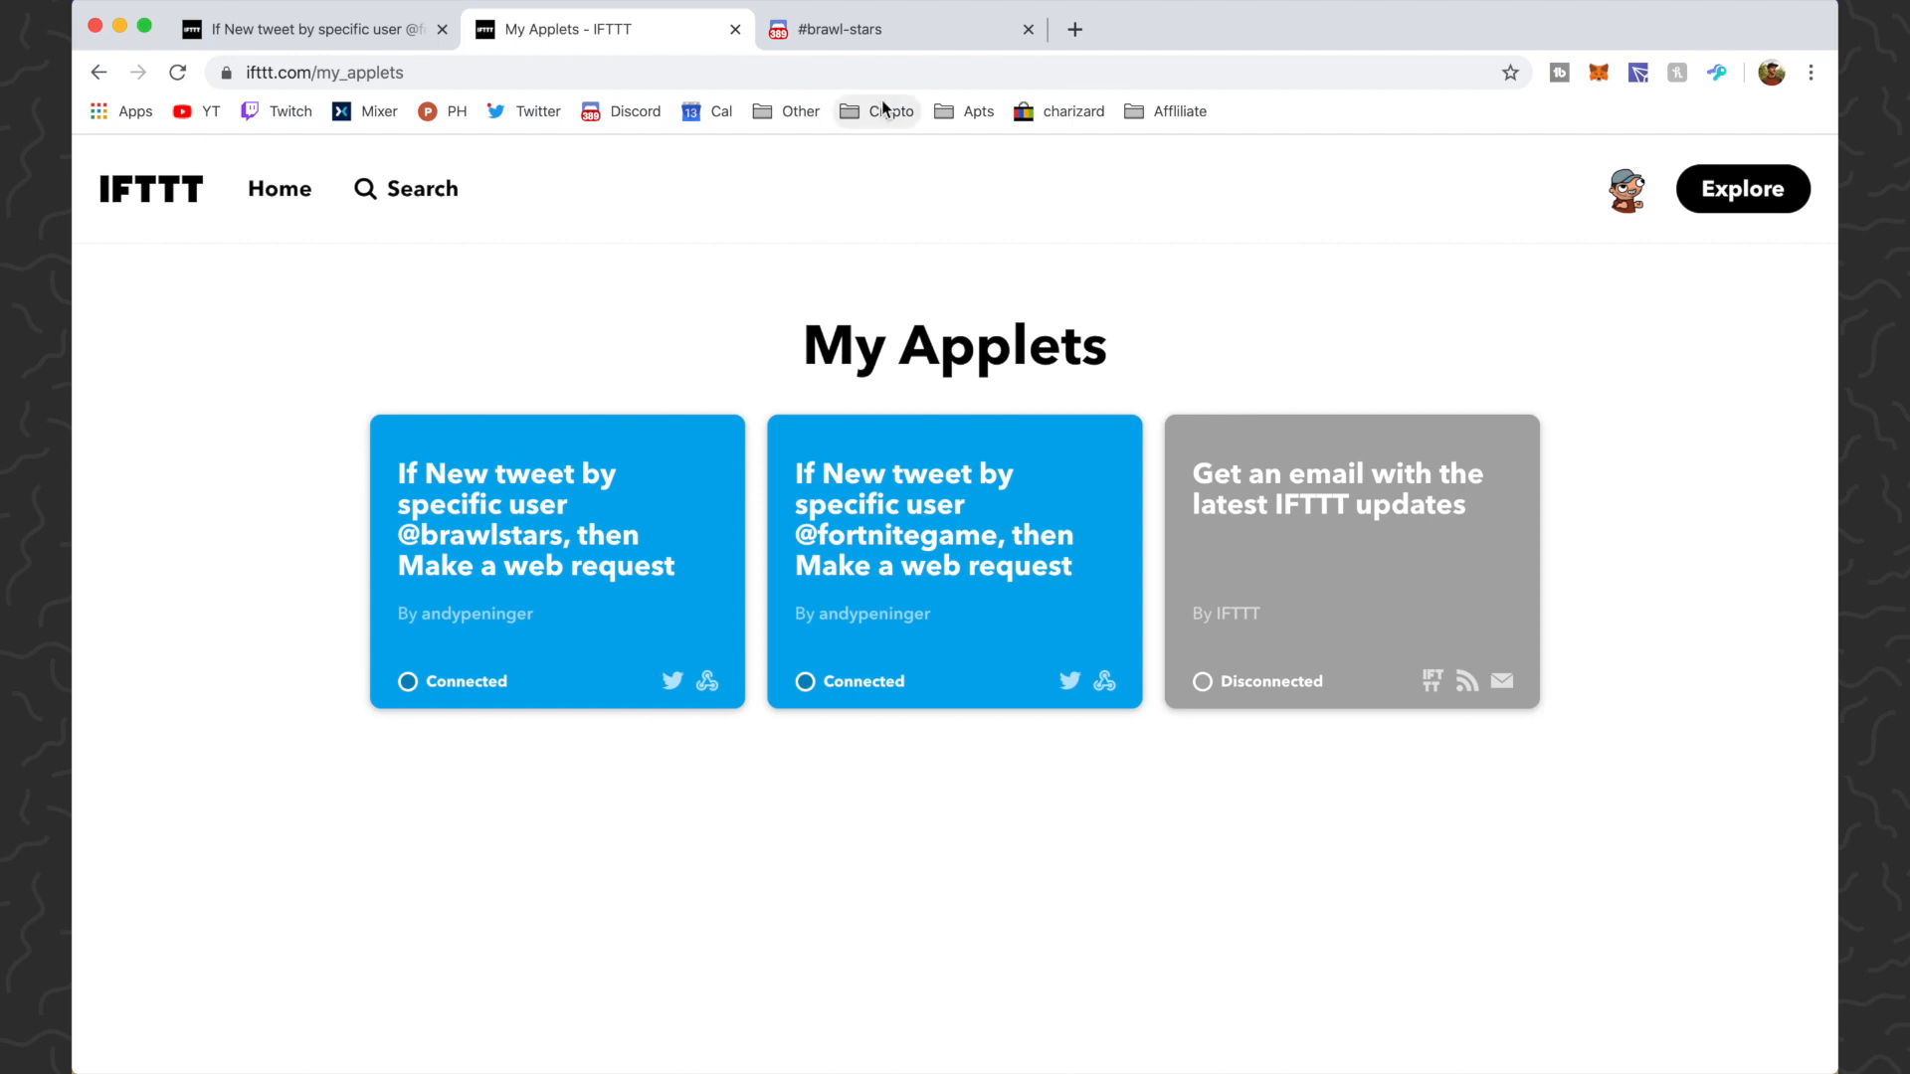
left_click(875, 31)
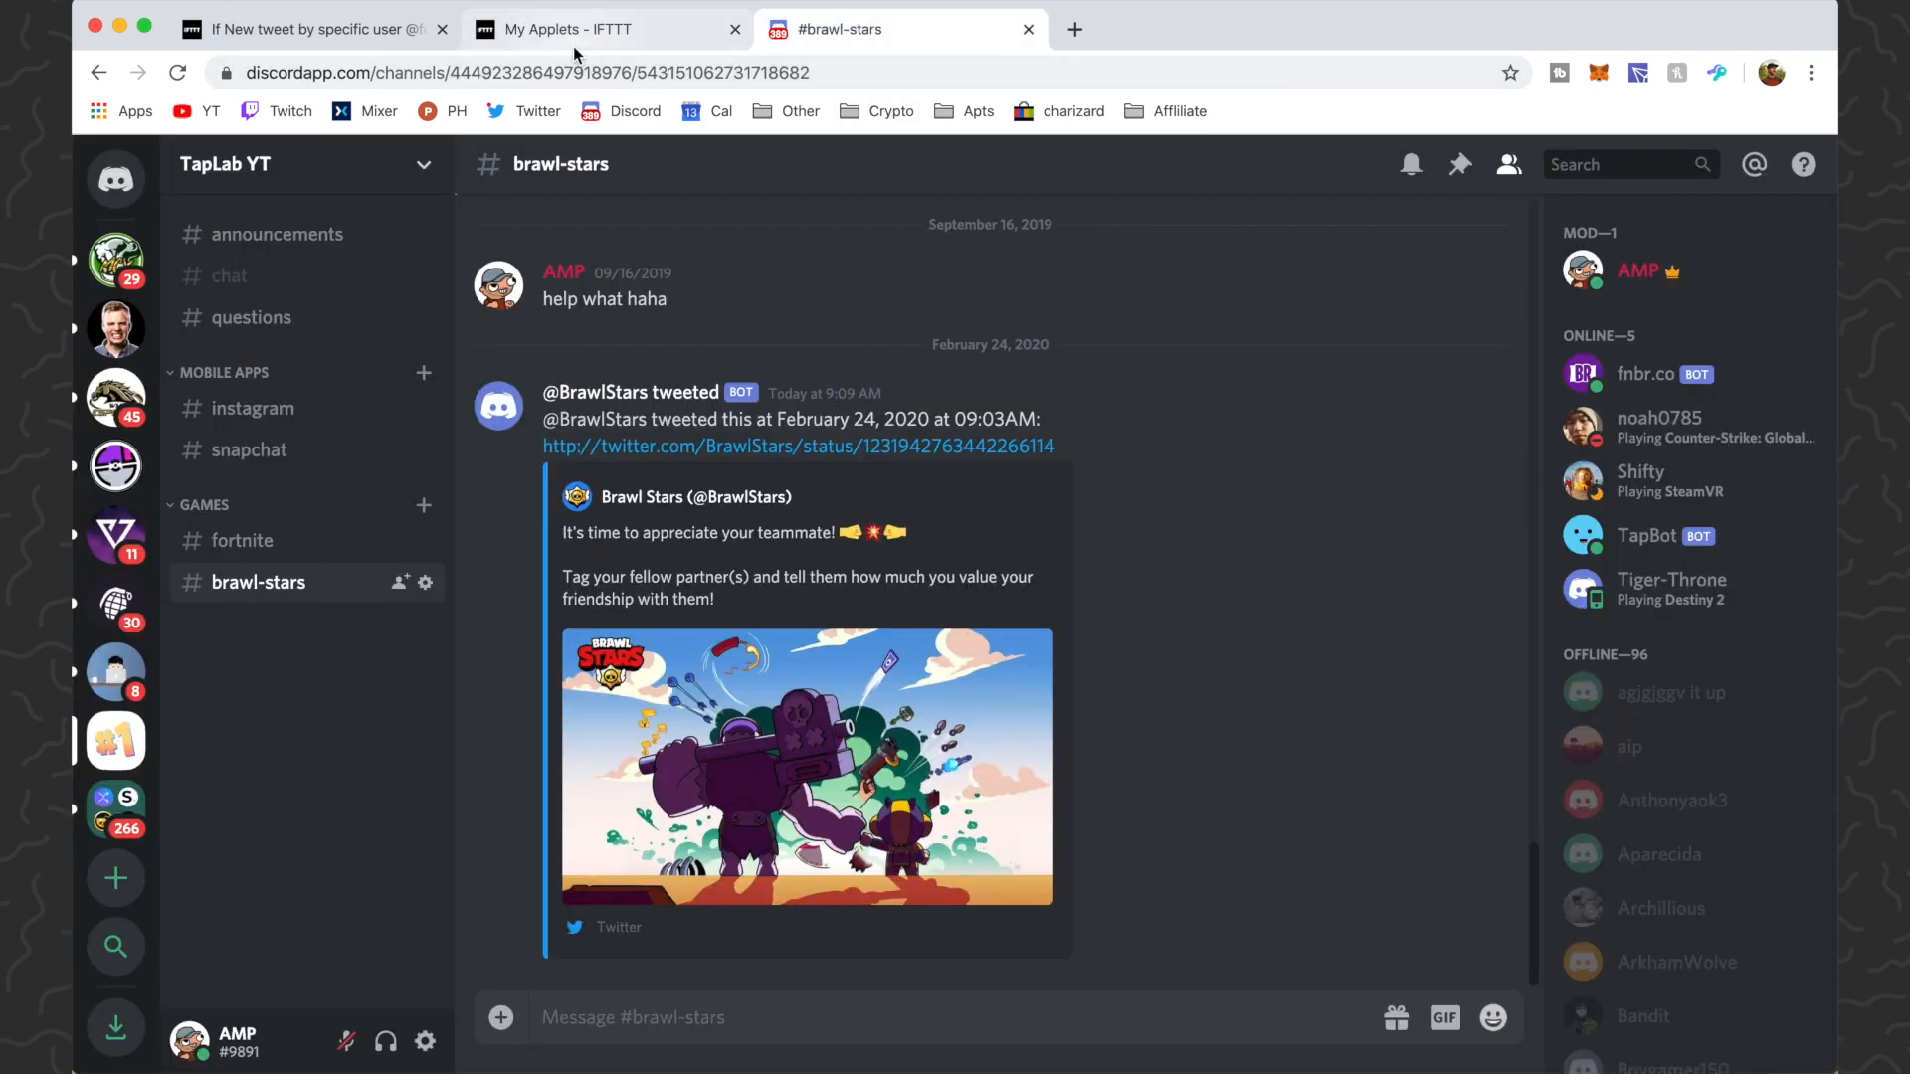